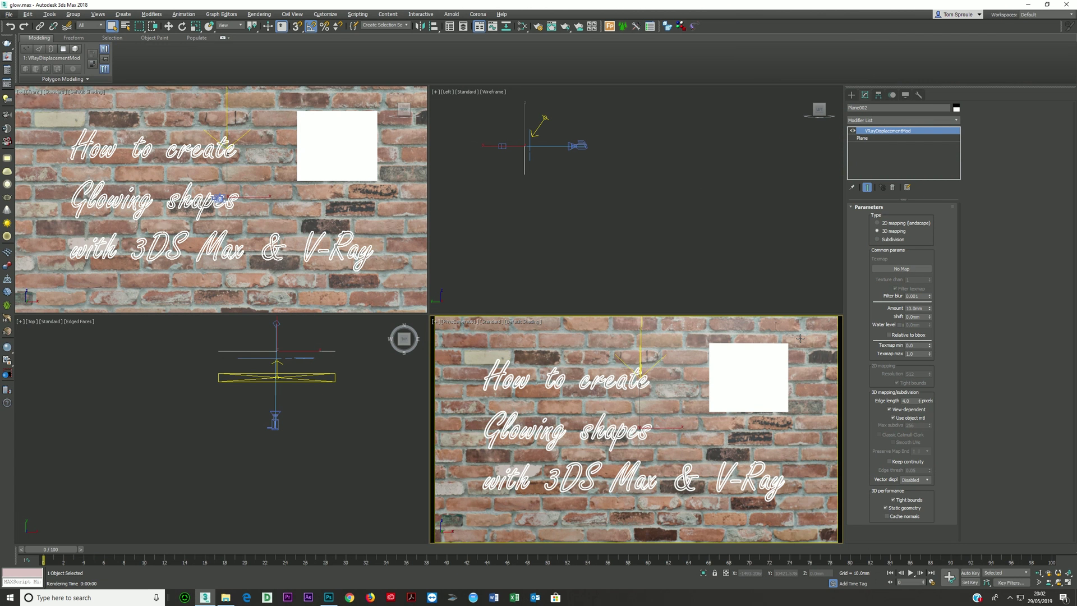
- Inspect the orange VRayLightMtl material's parameters in the material editor and close the editor
key("m")
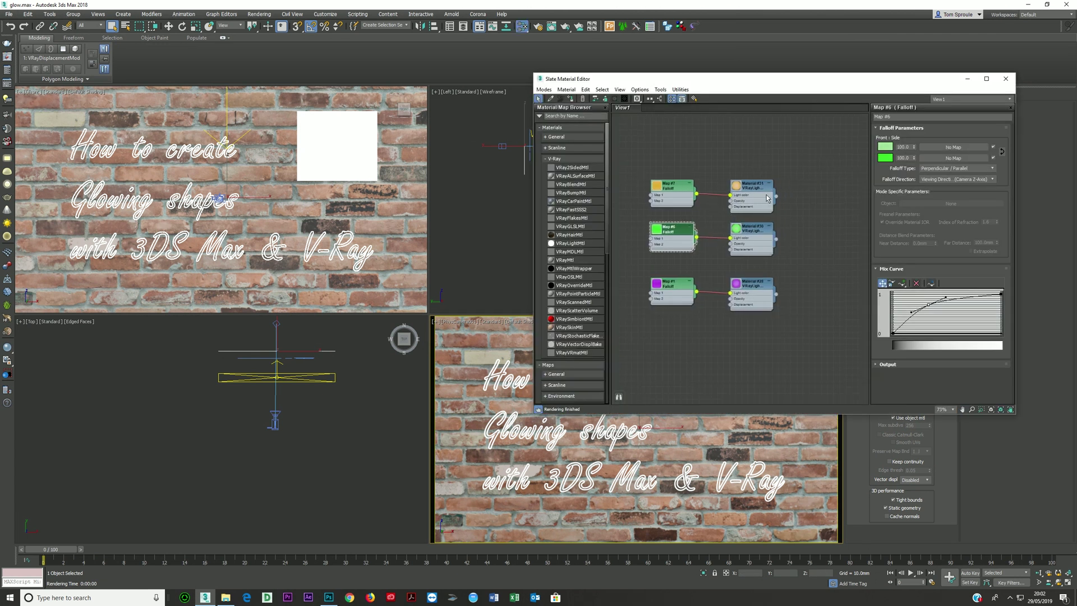
double_click(757, 202)
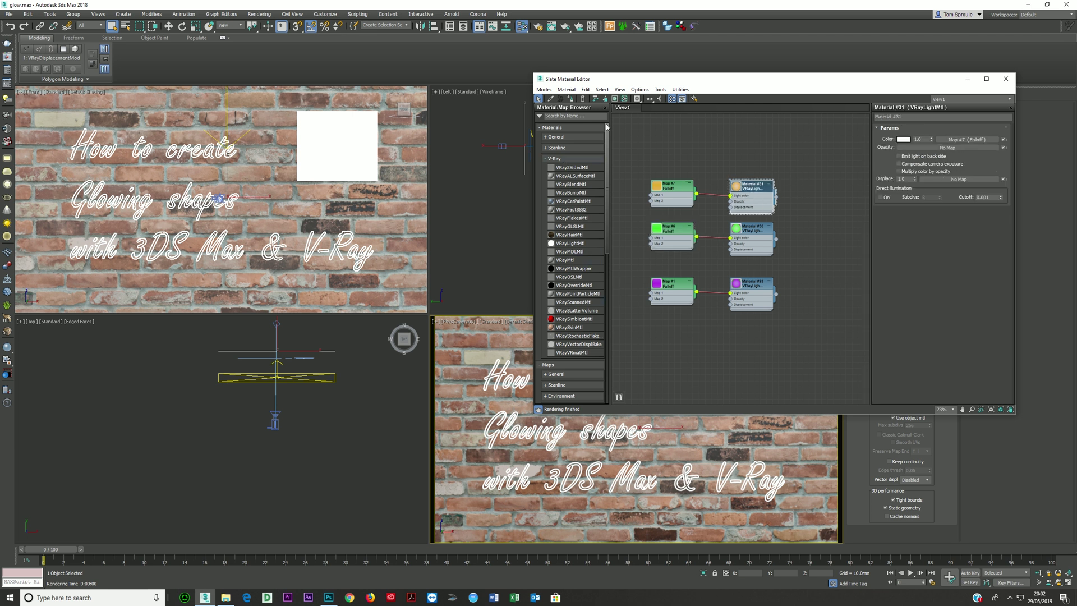
left_click_drag(678, 82, 453, 126)
left_click(780, 122)
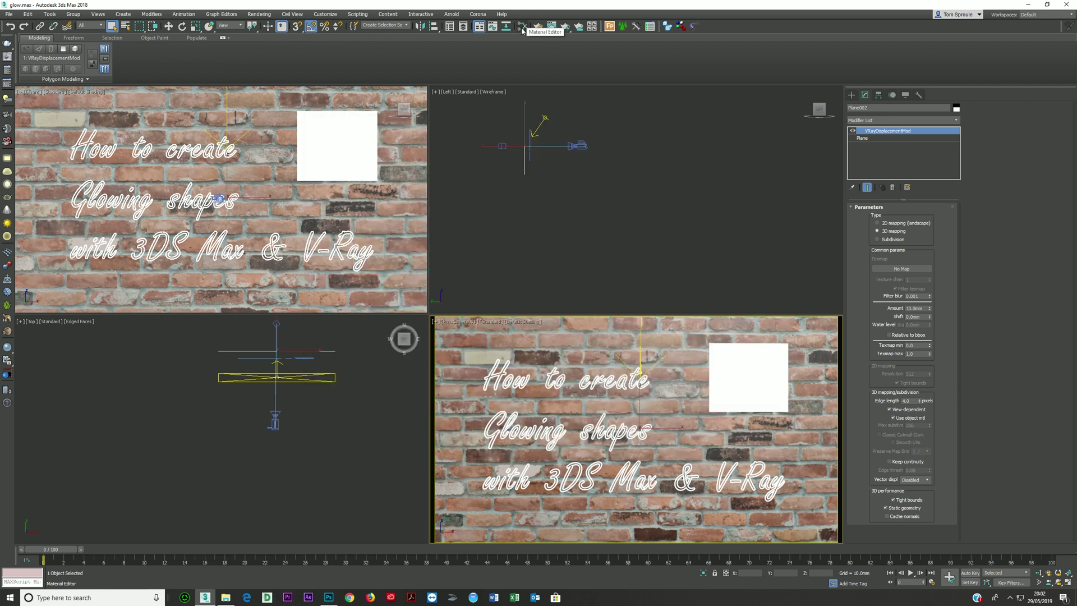
- Open the Compact Material Editor and switch to the Slate Material Editor
left_click(521, 28)
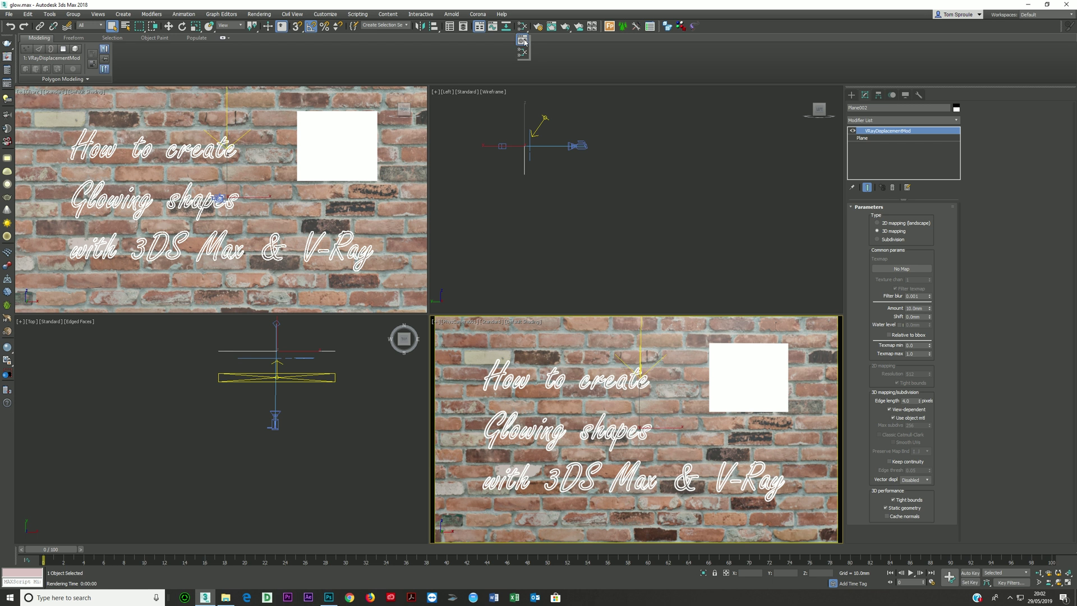
left_click(522, 40)
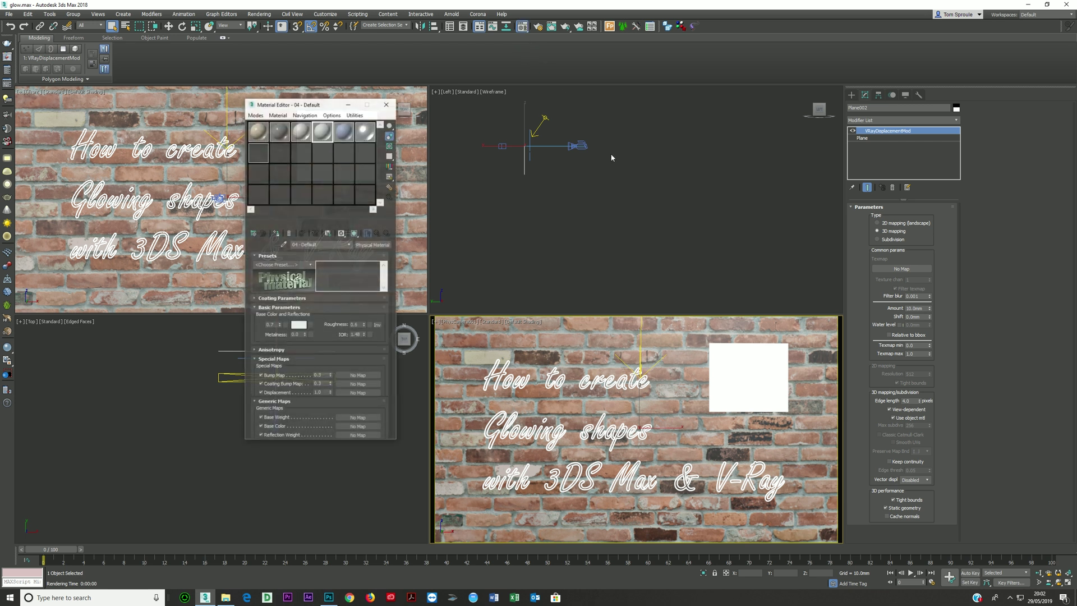
left_click(521, 29)
left_click(525, 54)
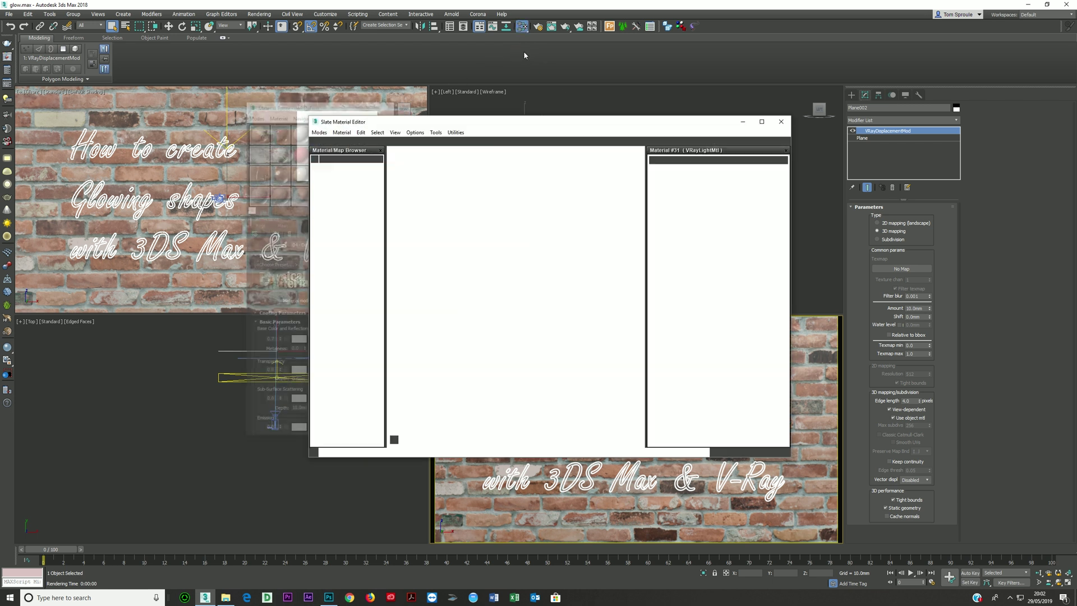
- Move the green and purple material node rows down to space them evenly below the orange row
left_click_drag(586, 279, 391, 403)
left_click_drag(535, 286, 536, 302)
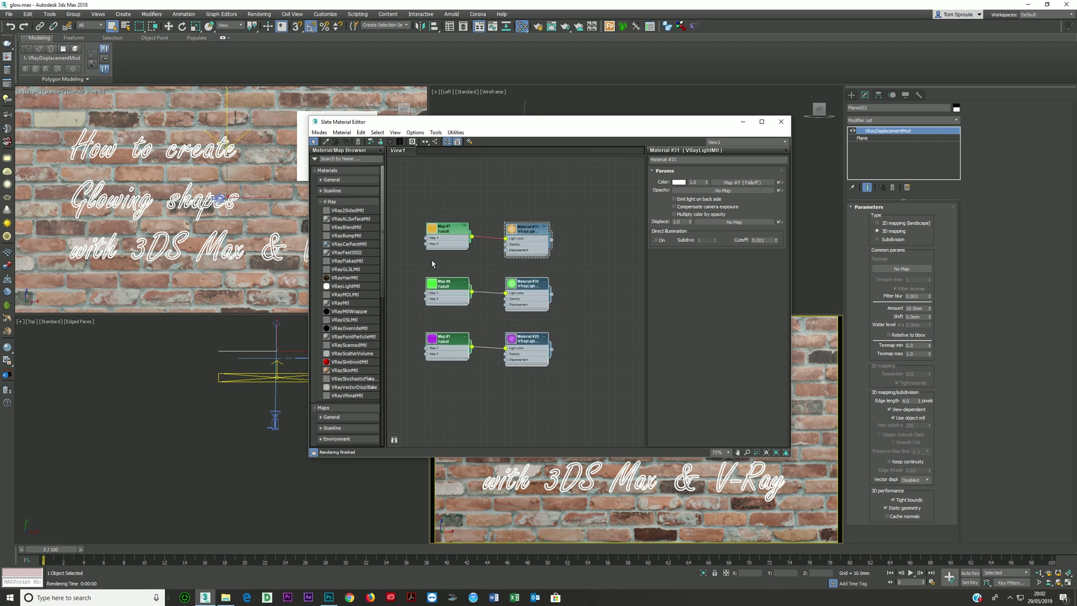
scroll(530, 318, "up", 3)
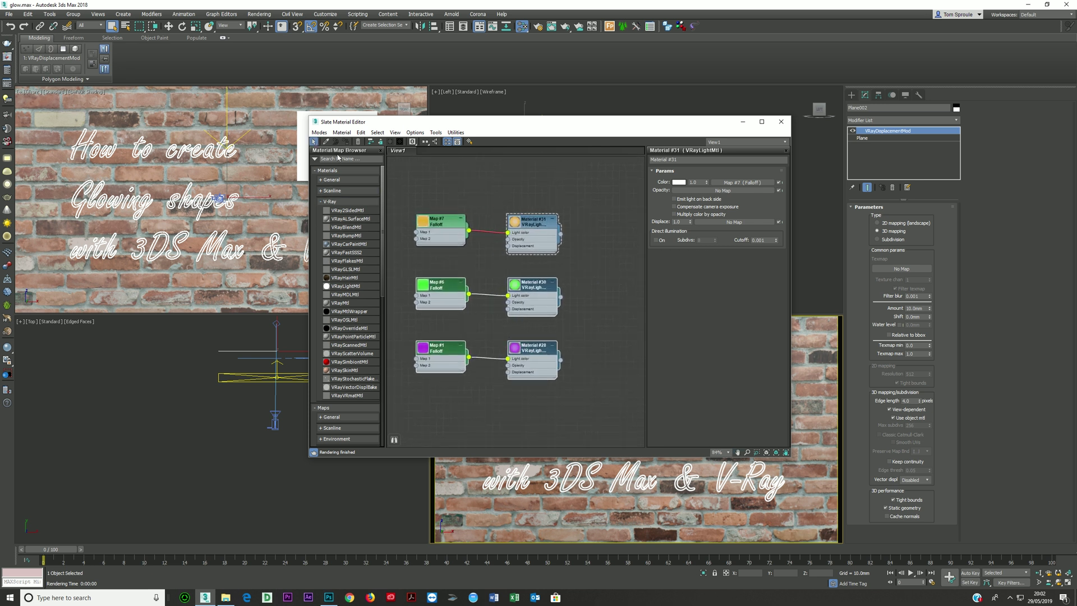
- Choose V-Ray Adv 3.60.03 as the production renderer in the render setup and close it
left_click(331, 201)
left_click(537, 27)
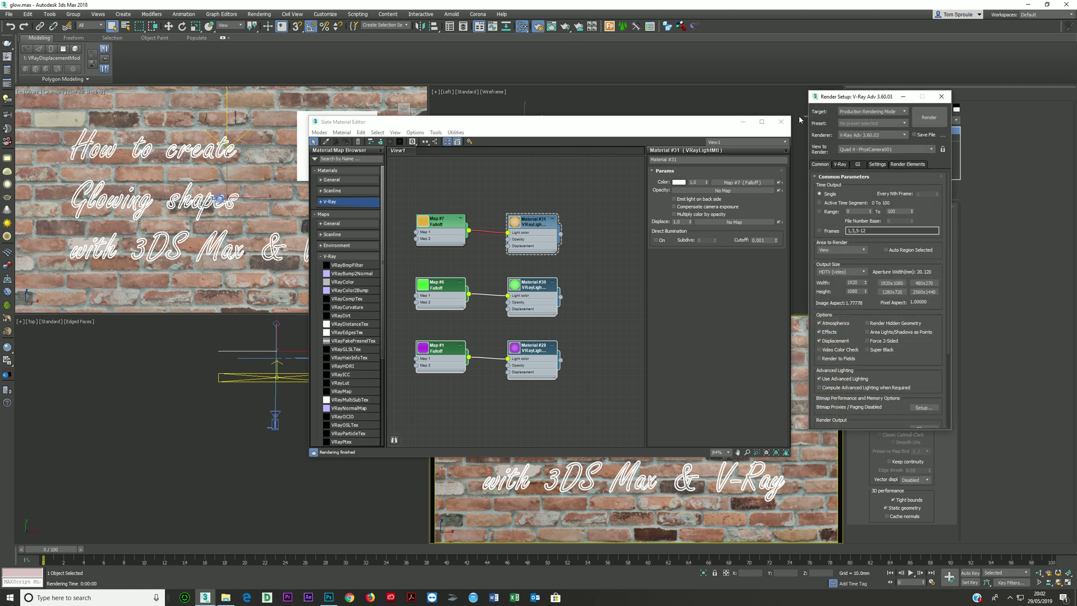
left_click(862, 135)
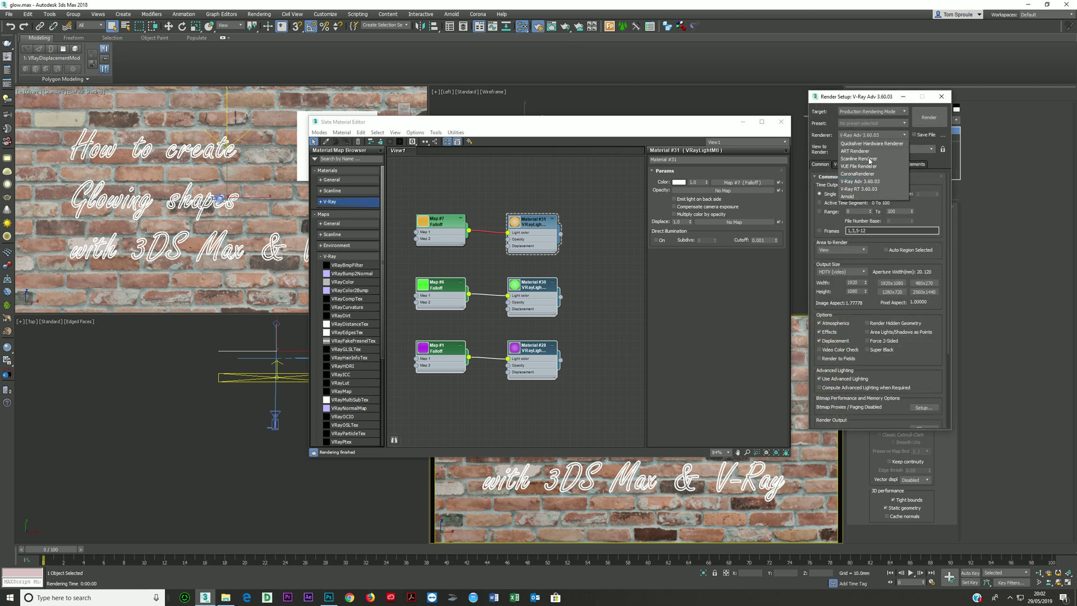
left_click(859, 182)
left_click(941, 96)
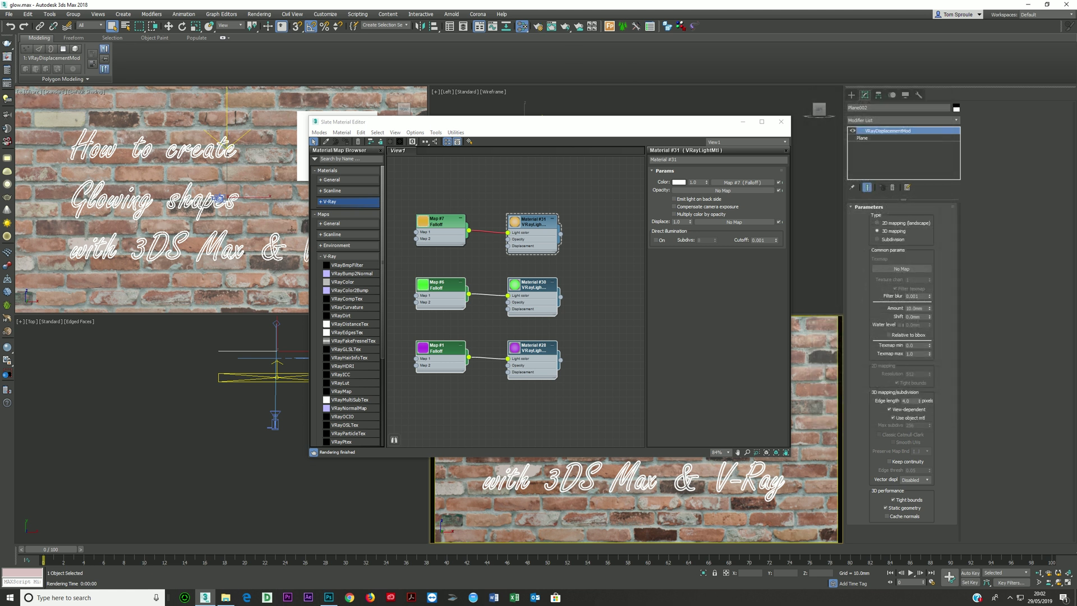
- Add a new VRayLightMtl material node above the orange material's nodes
left_click(332, 202)
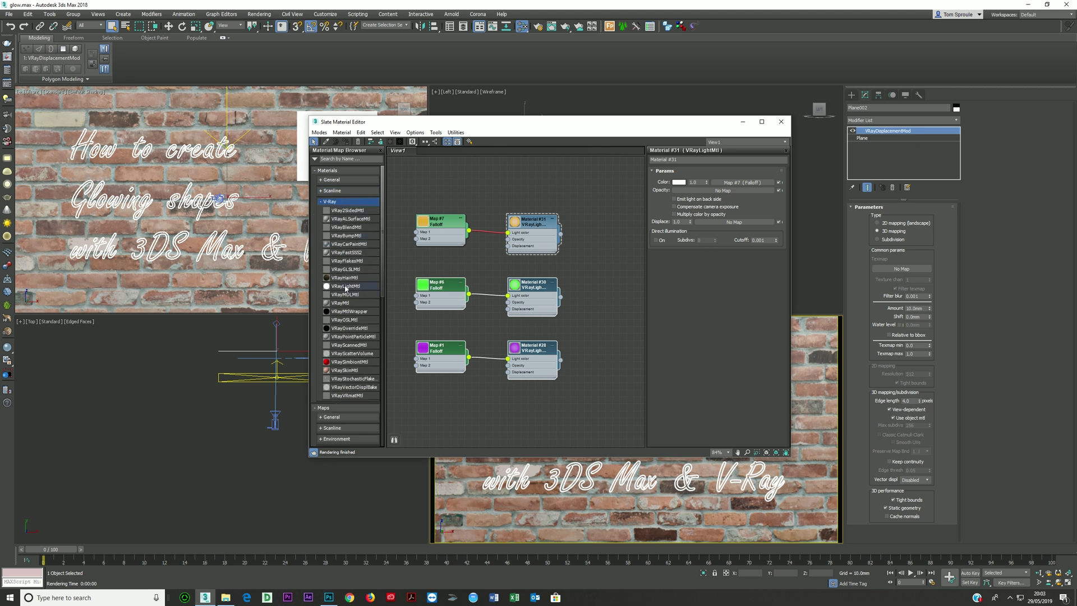
left_click_drag(346, 286, 543, 176)
middle_click_drag(540, 183, 524, 283)
mouse_move(517, 277)
left_mouse_down()
mouse_move(505, 265)
mouse_move(517, 257)
left_mouse_up()
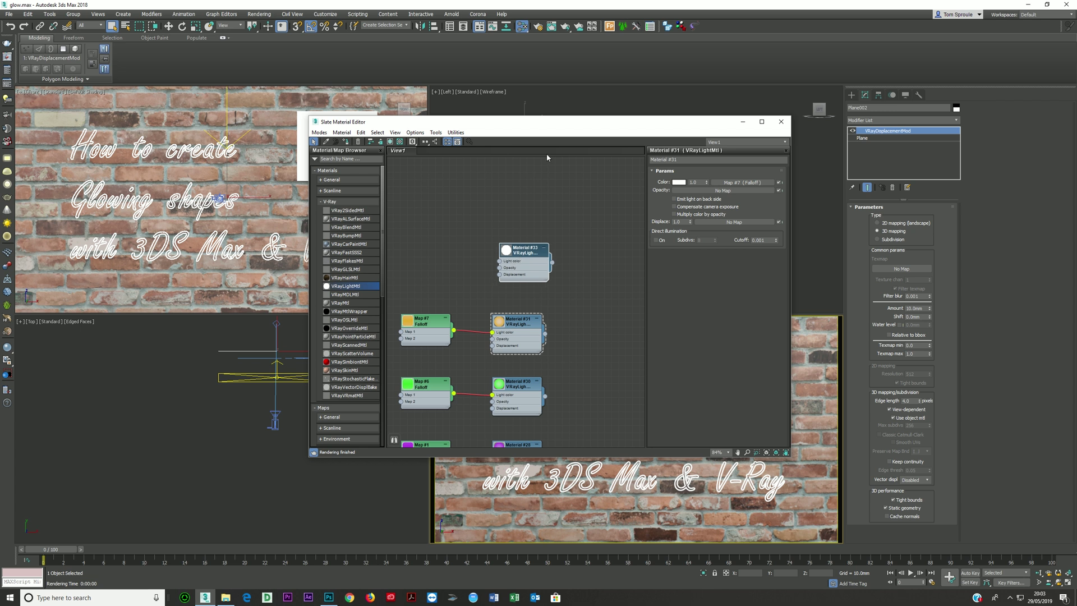
- Select the text spline on the brick wall and close the Slate Material Editor
left_click_drag(561, 122, 290, 81)
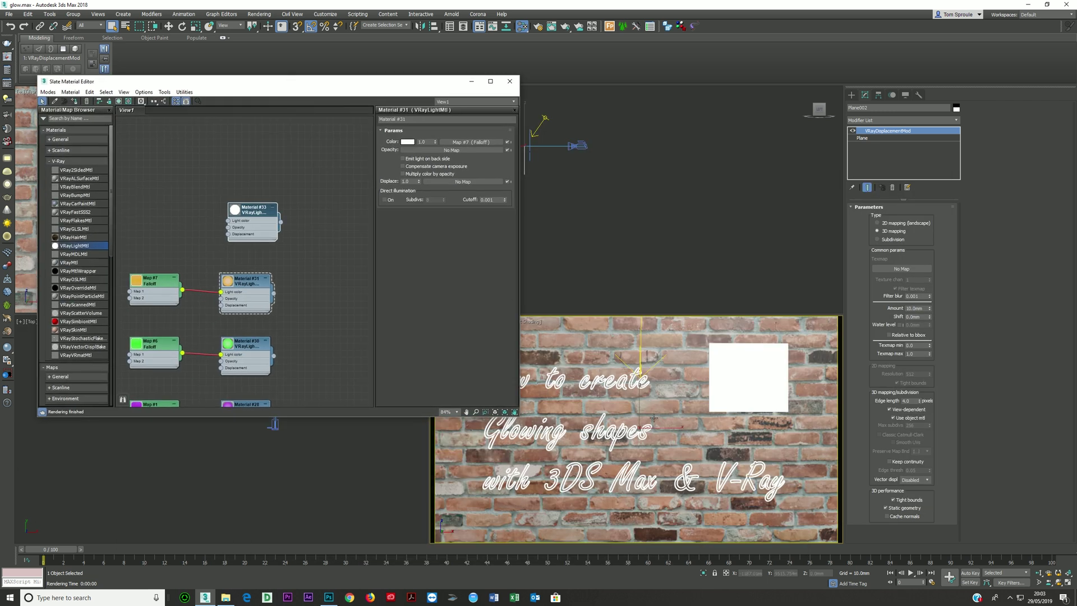
left_click(593, 380)
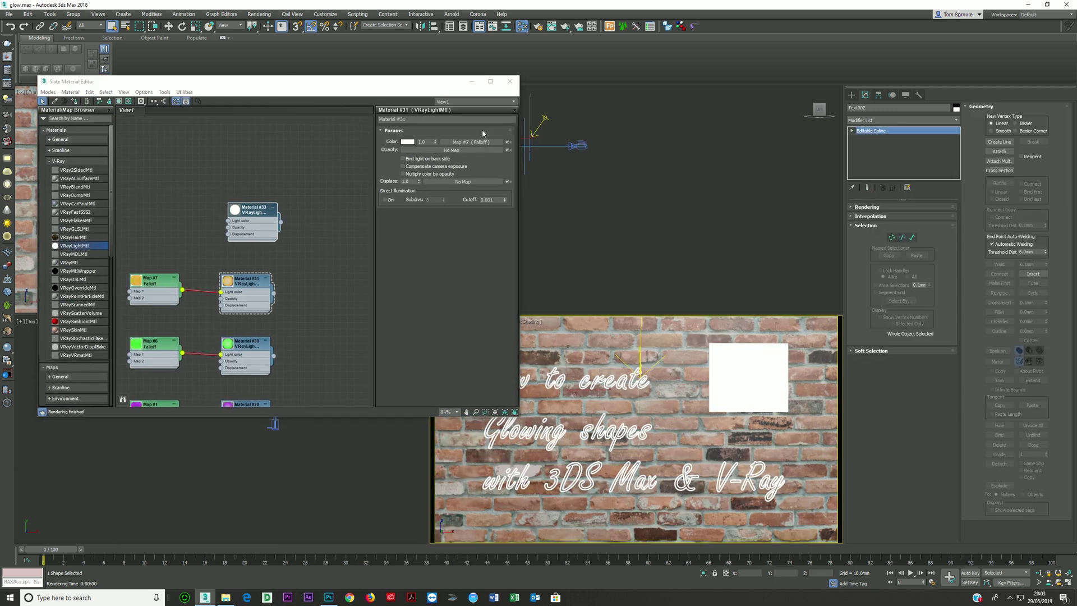
left_click(439, 89)
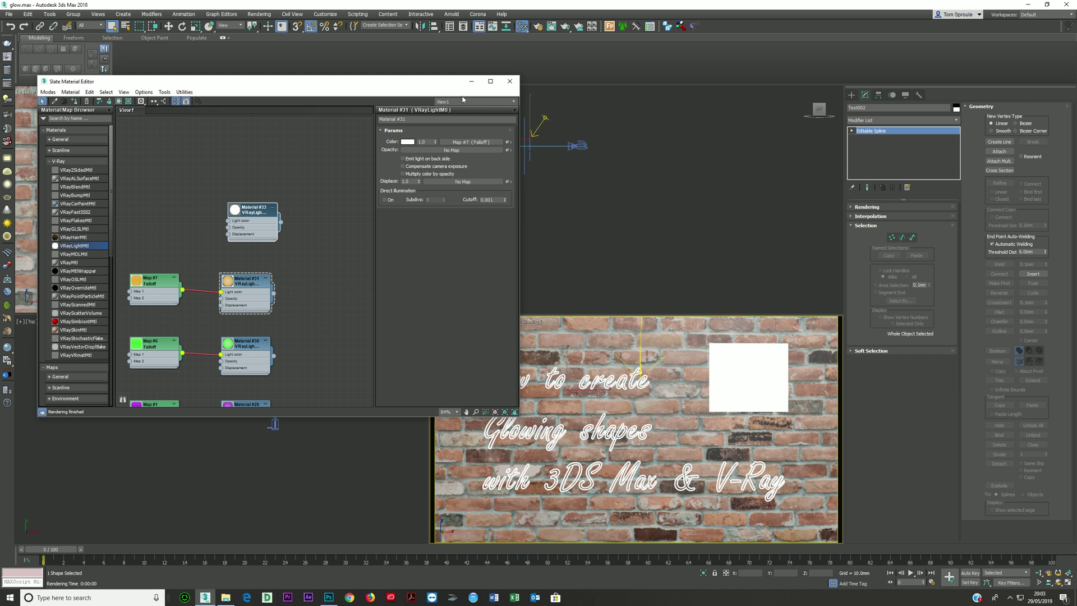
left_click(509, 82)
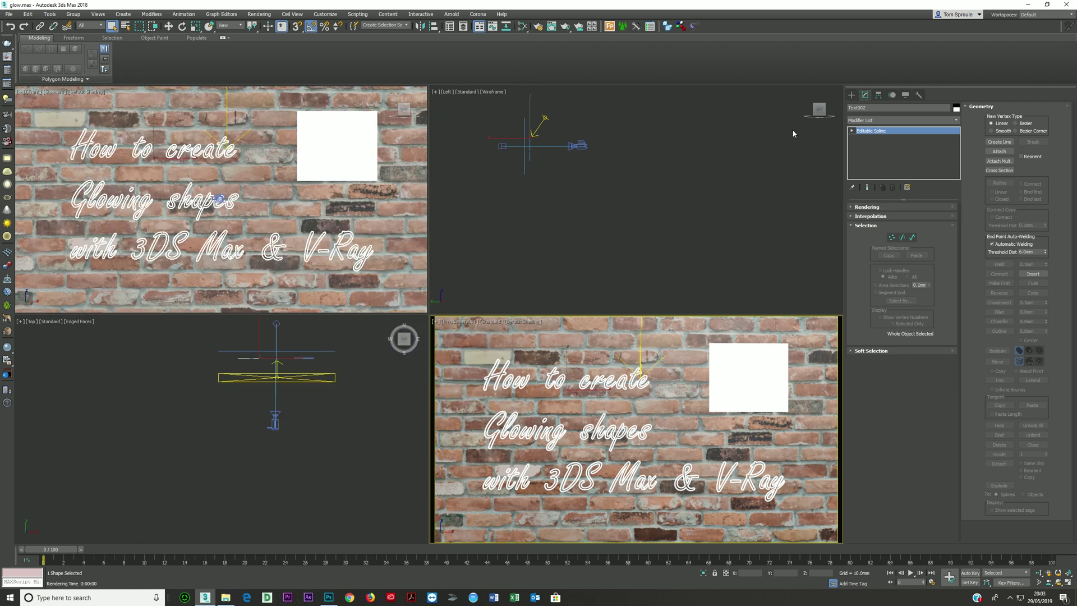
- Create a Text spline with the default wording in the empty area of the Top view
left_click(852, 96)
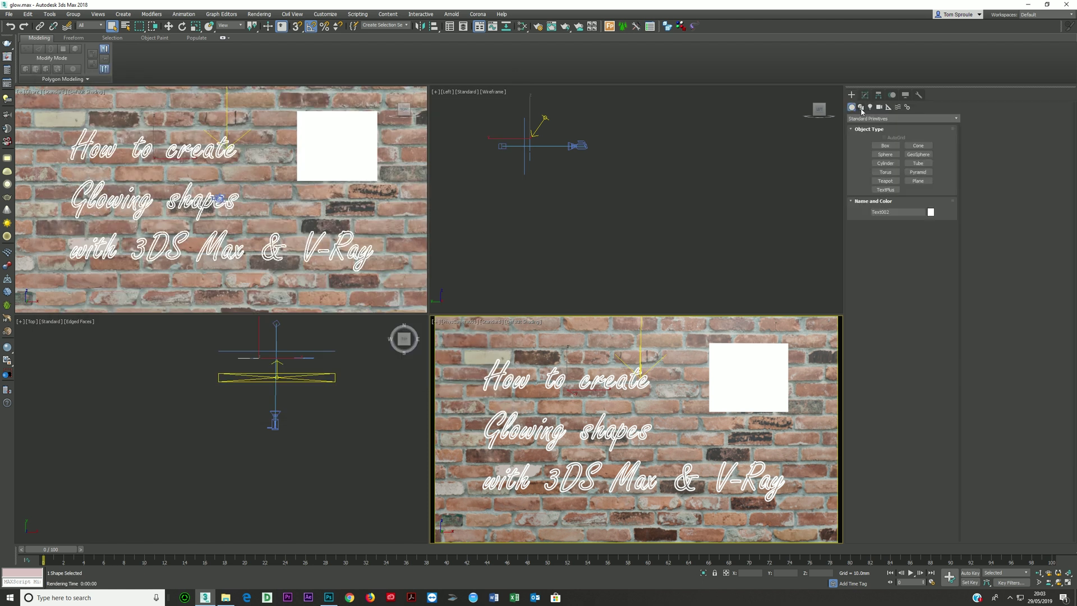
left_click(861, 107)
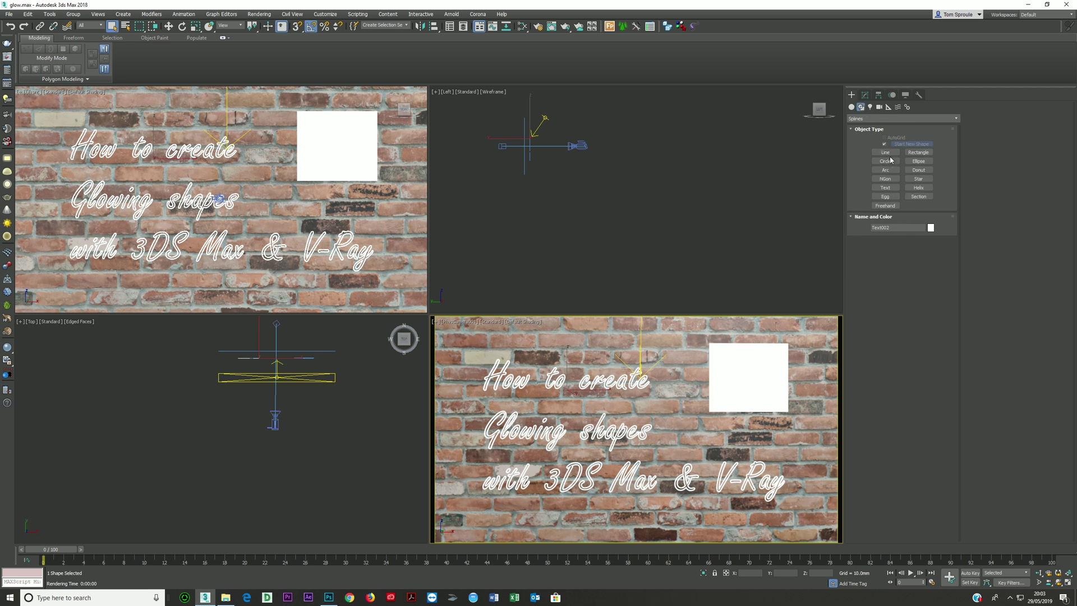
left_click(886, 188)
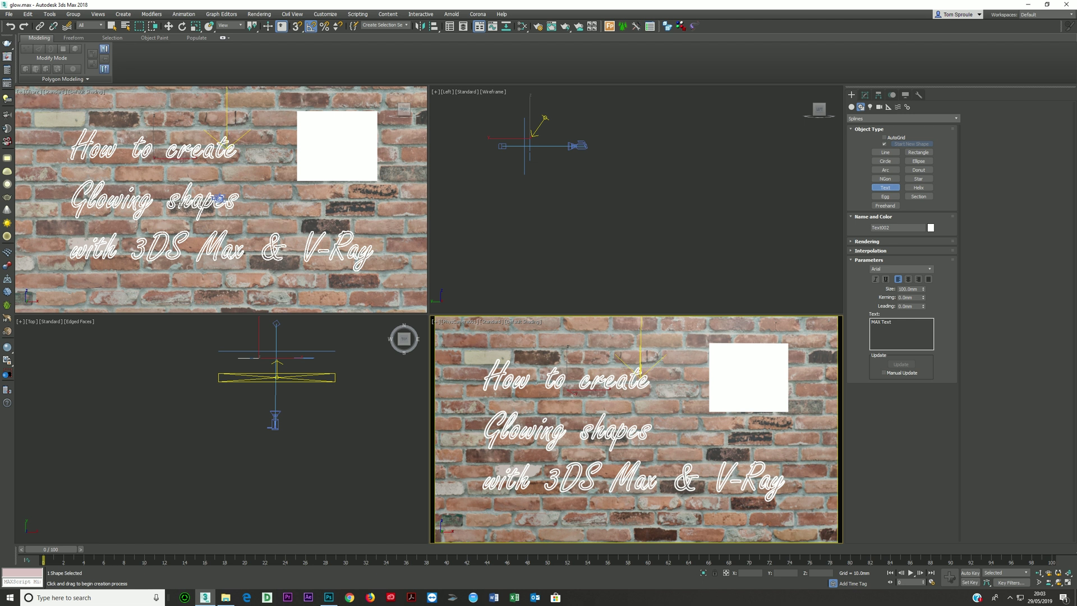
right_click(132, 396)
left_click(222, 440)
scroll(225, 446, "up", 3)
scroll(226, 446, "up", 4)
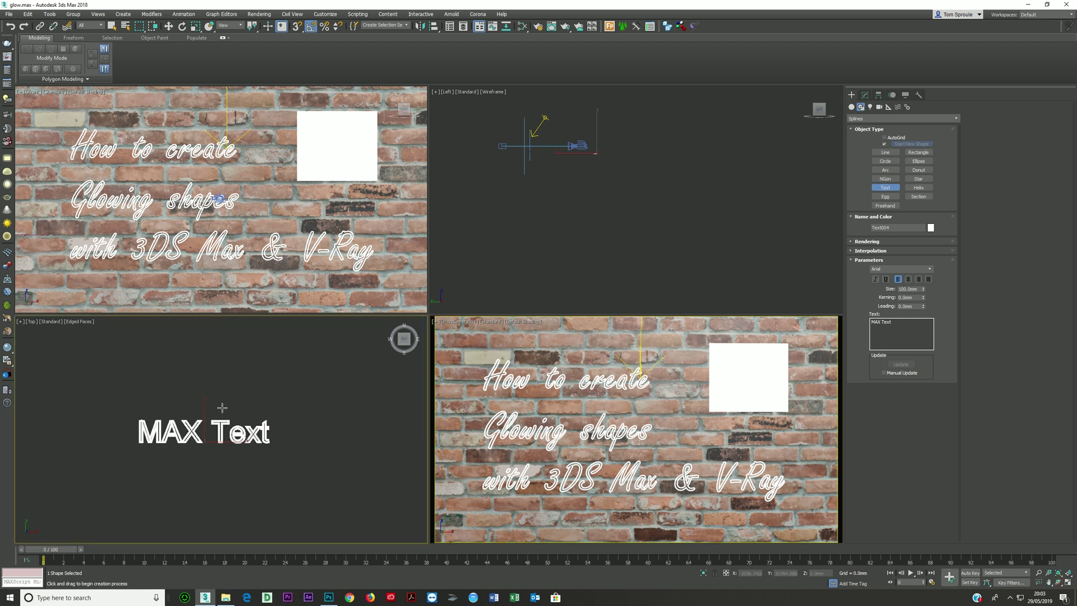
- Turn off Enable In Renderer and Enable In Viewport for the new text and change its wording to Hello
left_click(865, 95)
left_click(867, 207)
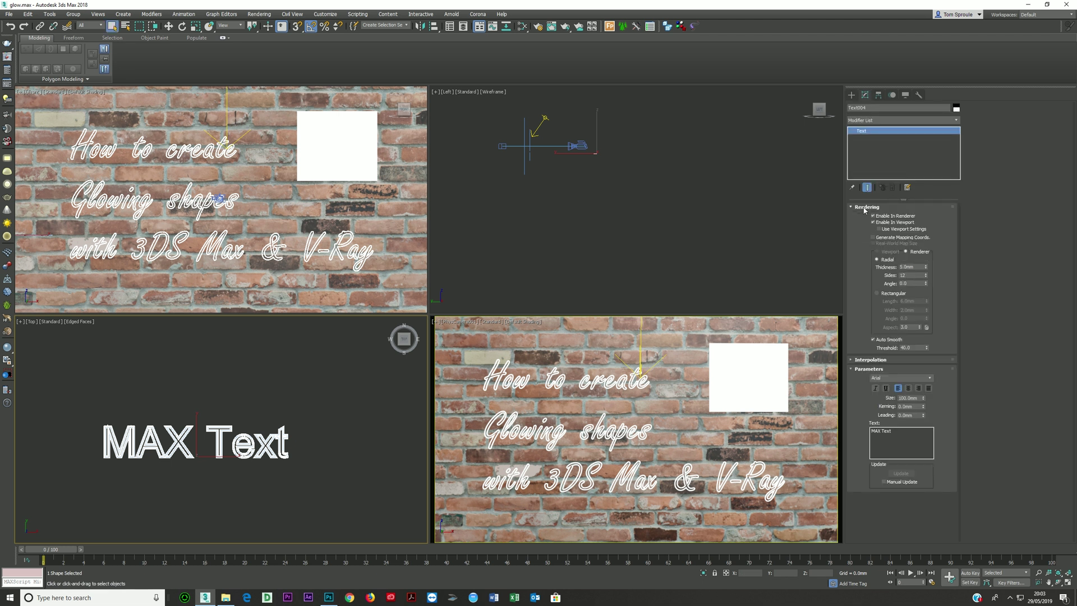
left_click(881, 216)
left_click(881, 222)
left_click_drag(912, 429, 861, 452)
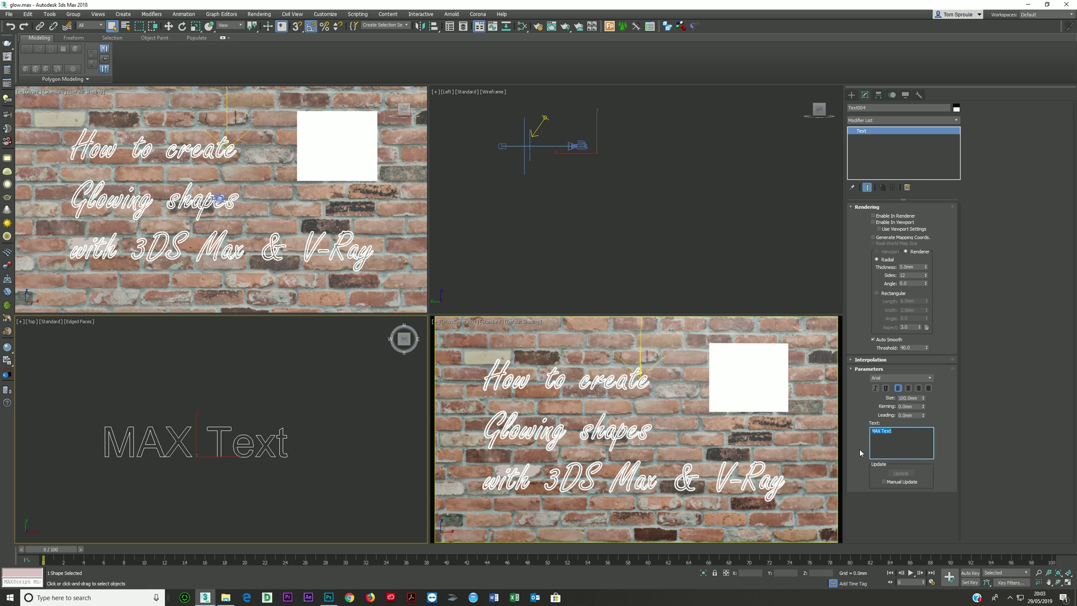
type("Hello")
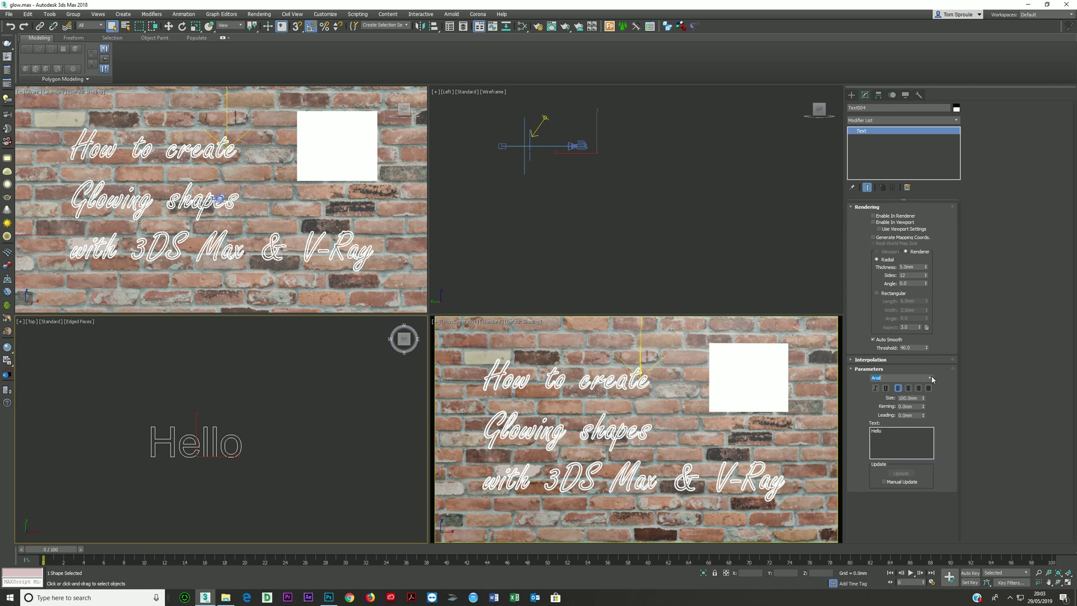
- Try Arial Bold on the Hello text and change its font to Calibri Italic
left_click(930, 378)
left_click(883, 438)
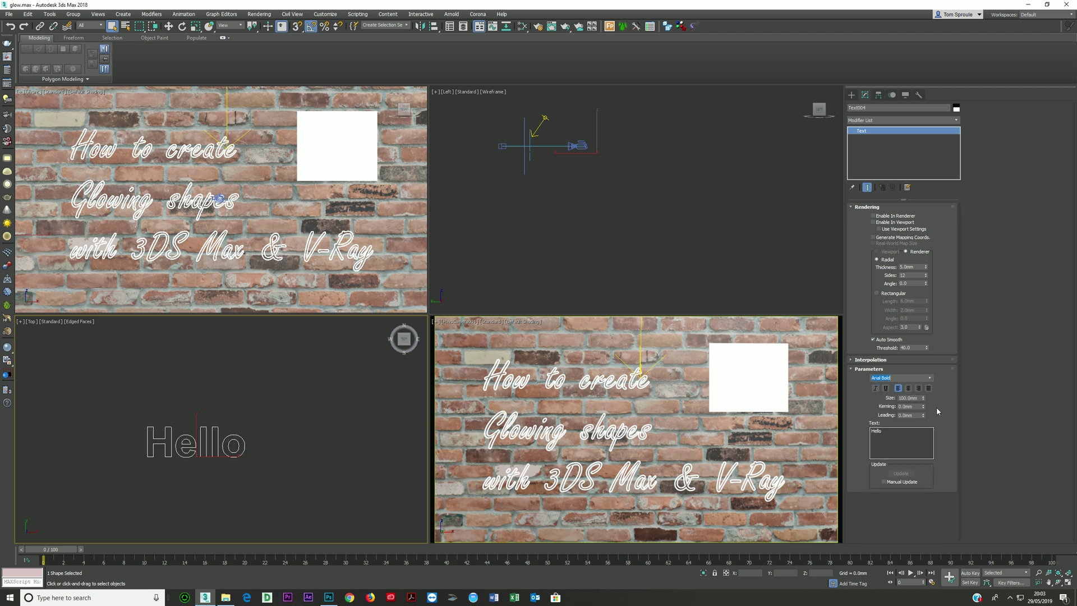
left_click(929, 377)
scroll(898, 447, "down", 10)
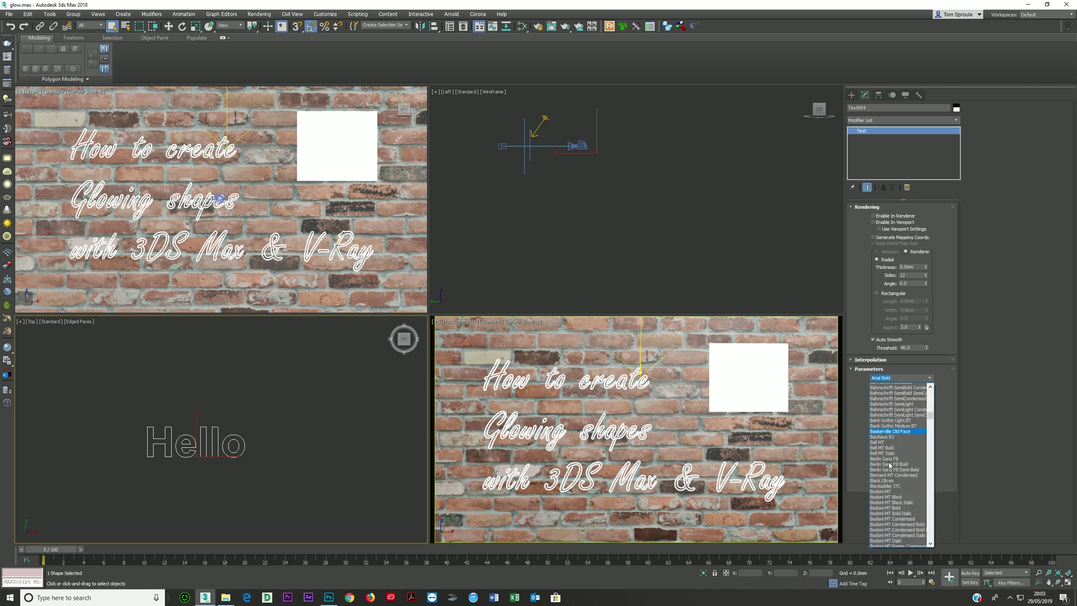
left_click(887, 483)
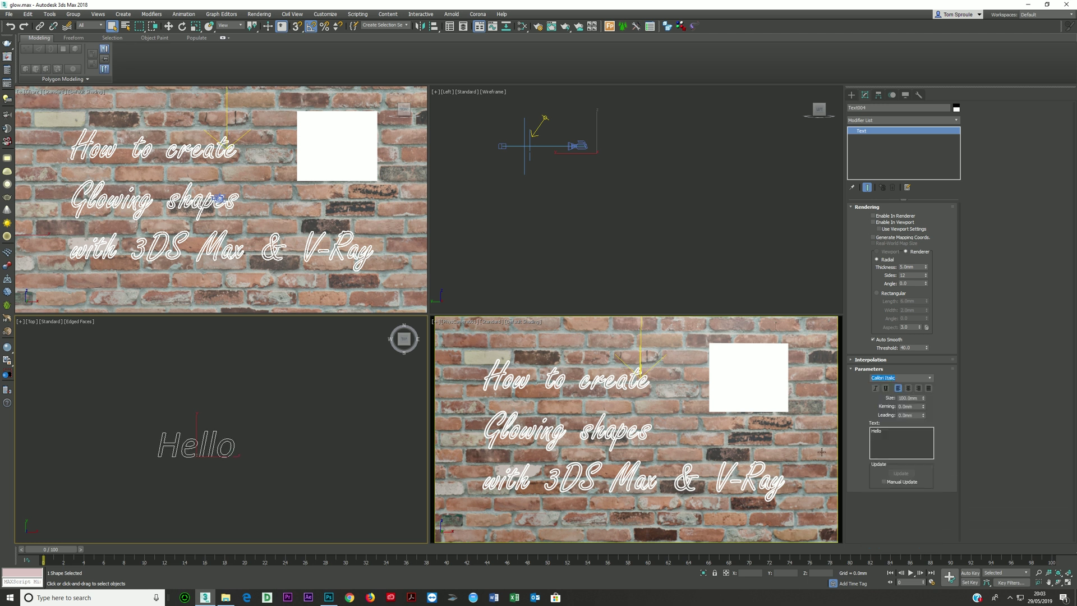
- Increase the Hello text's size to about 328 mm and its kerning to about 13 mm
left_click_drag(924, 398, 884, 289)
left_click_drag(924, 404, 28, 398)
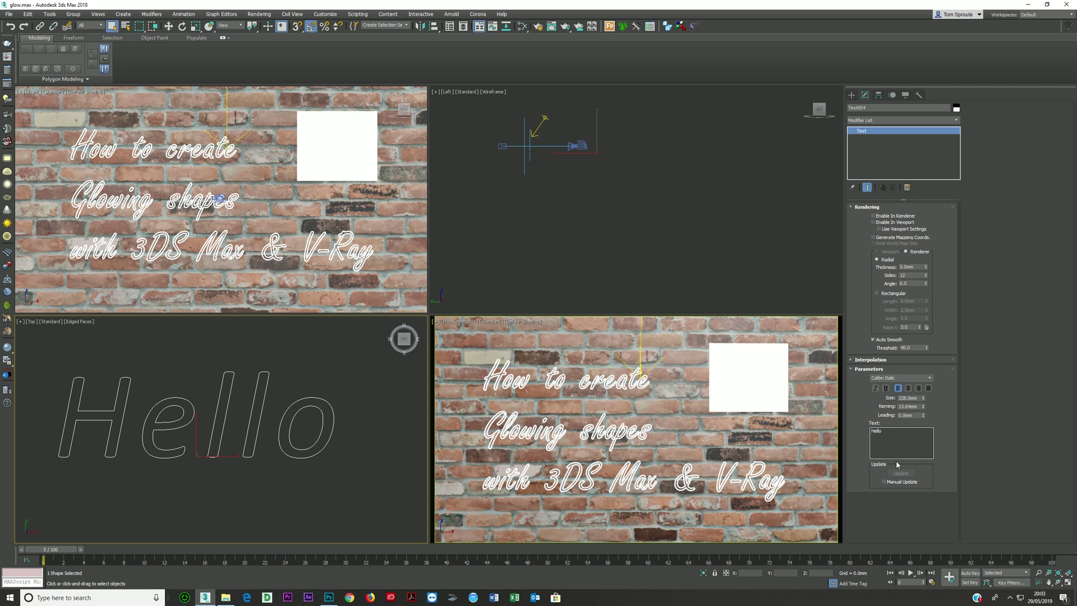
- Add a first name as a second line below Hello and tighten the leading to about -131 mm
left_click(907, 448)
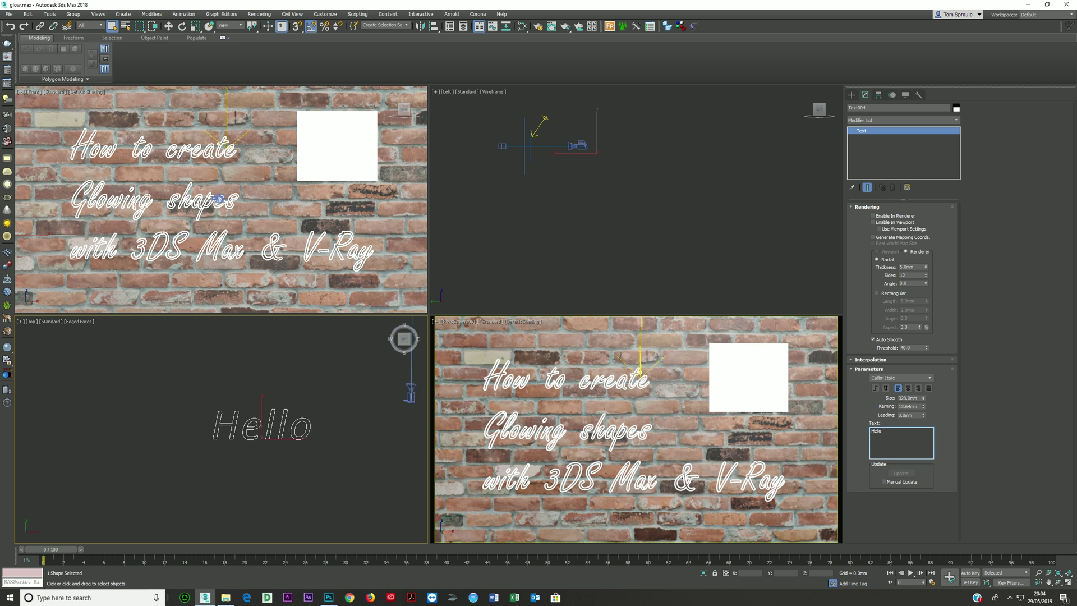
type("James")
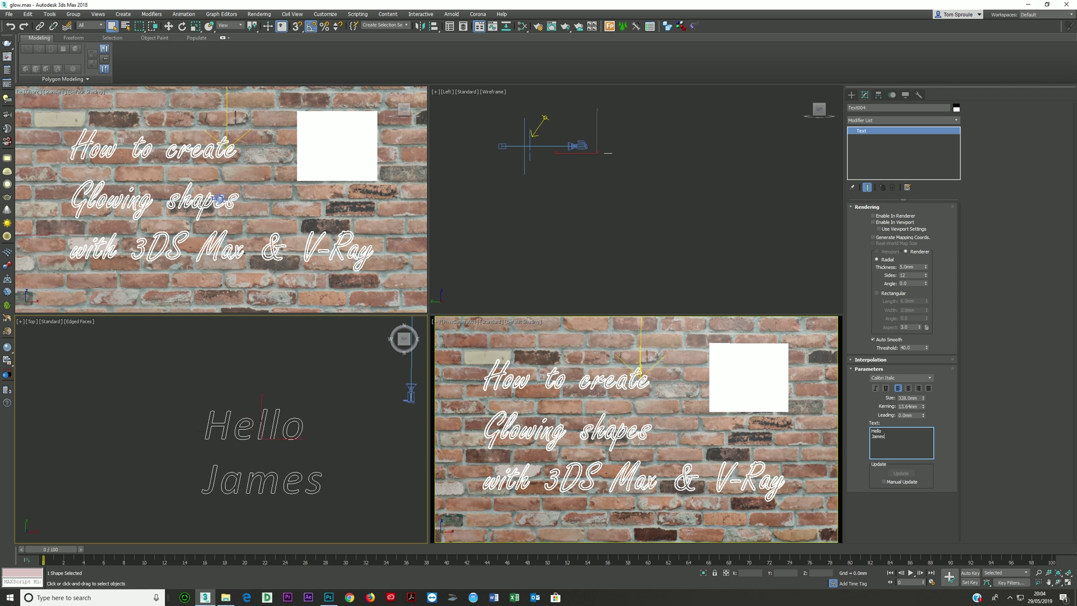
left_click_drag(924, 399, 942, 109)
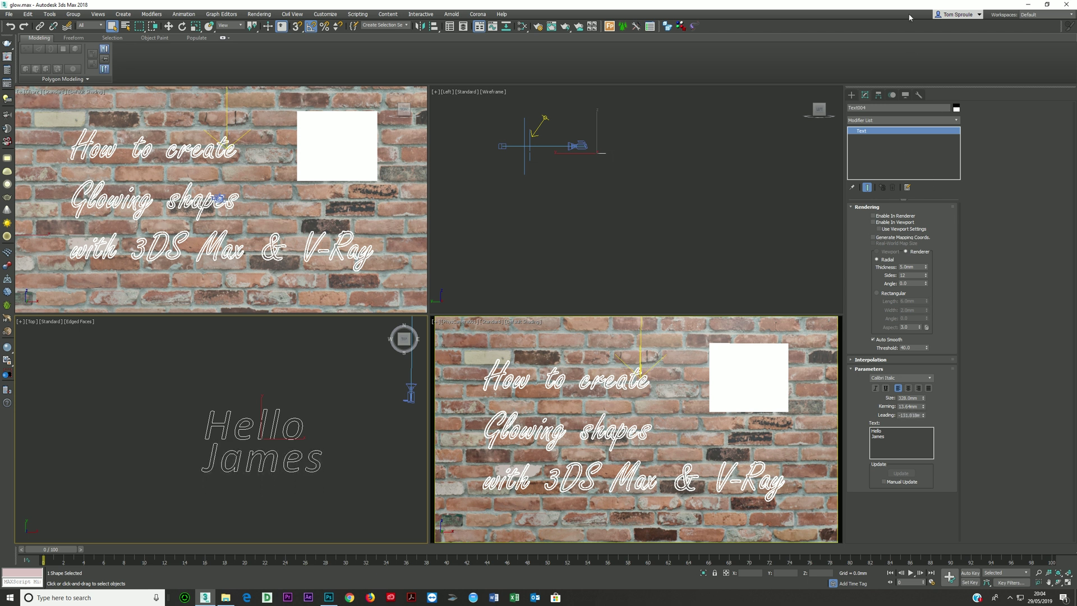
- Reset the text's leading and kerning to 0 mm and remove its second line
right_click(923, 416)
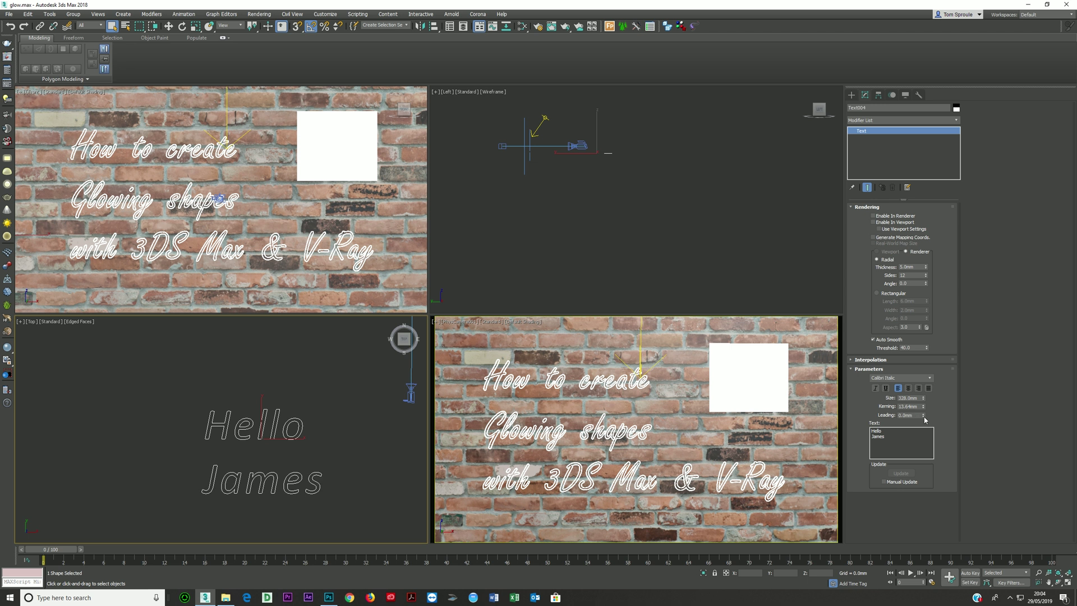
right_click(924, 409)
left_click_drag(886, 436, 853, 443)
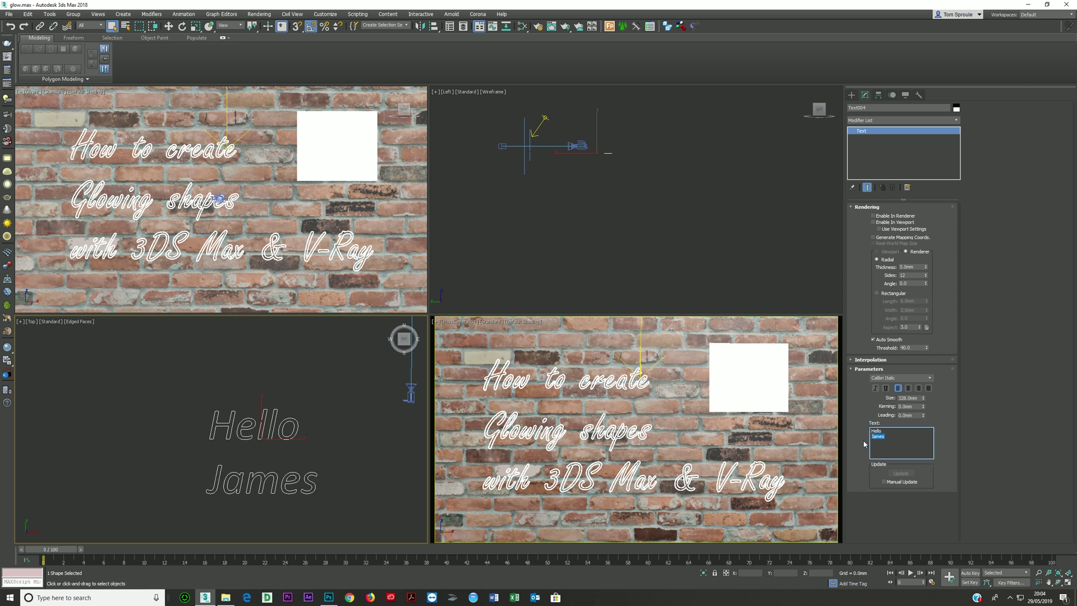
key("BackSpace")
- Delete the Hello text from the Top view
scroll(260, 408, "up", 5)
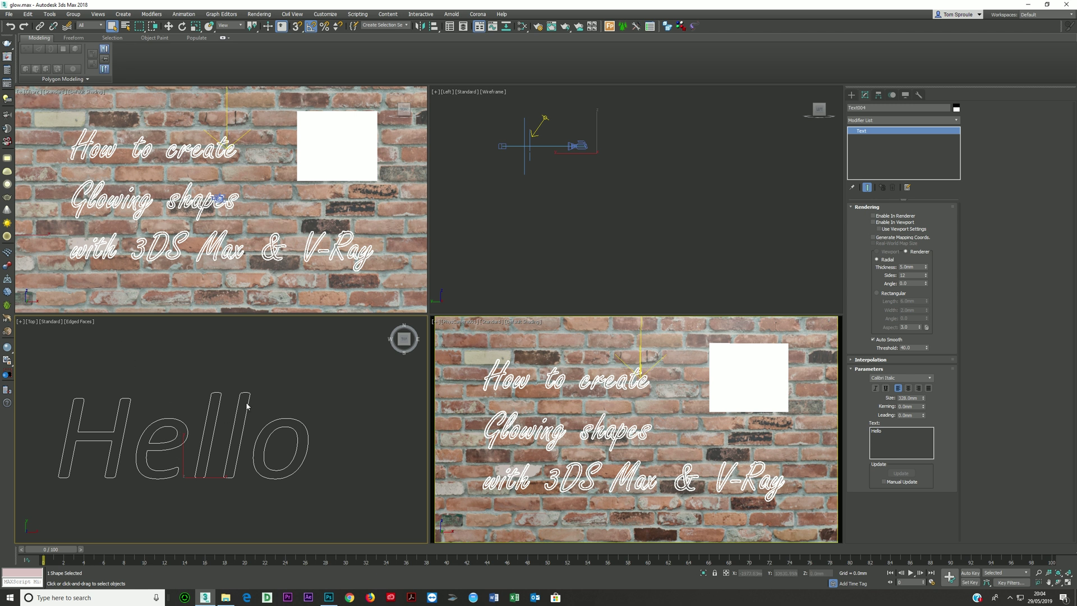
key("Delete")
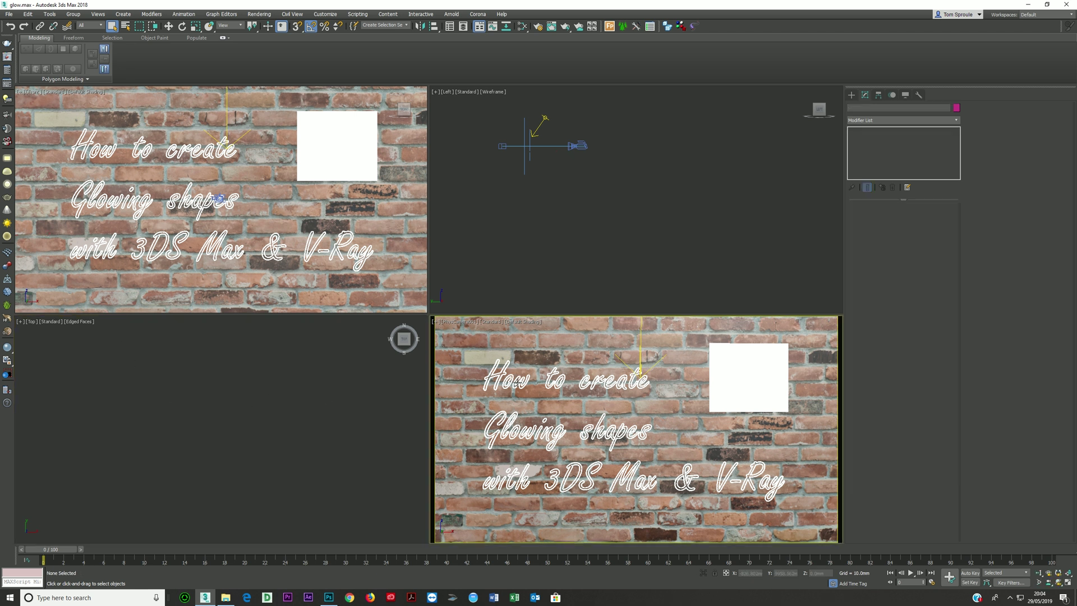
- Isolate the "How to create" text spline and check its rendering settings
left_click(546, 383)
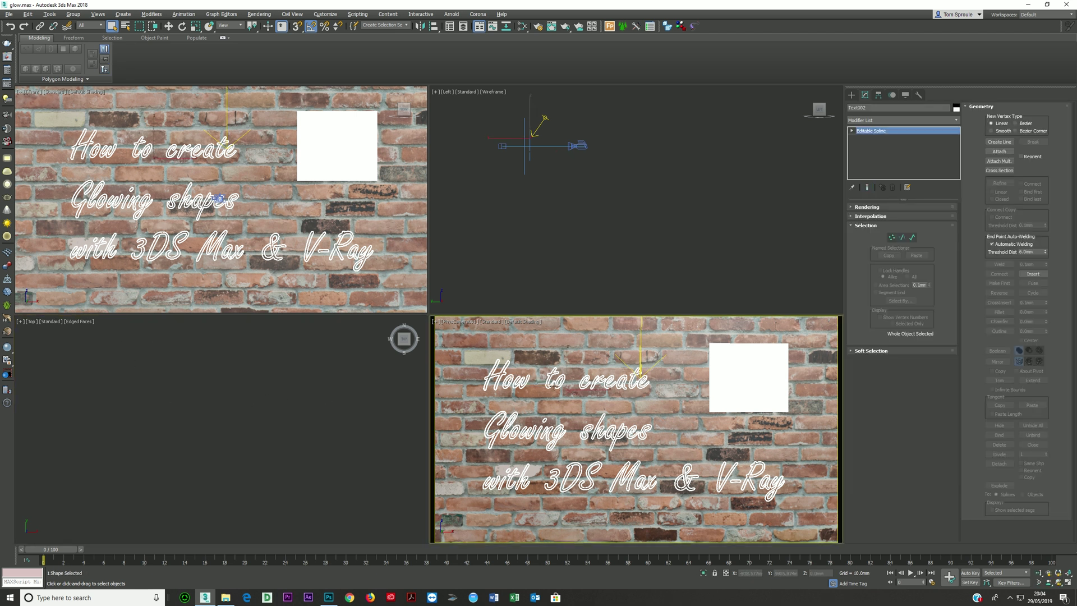
key("alt+q")
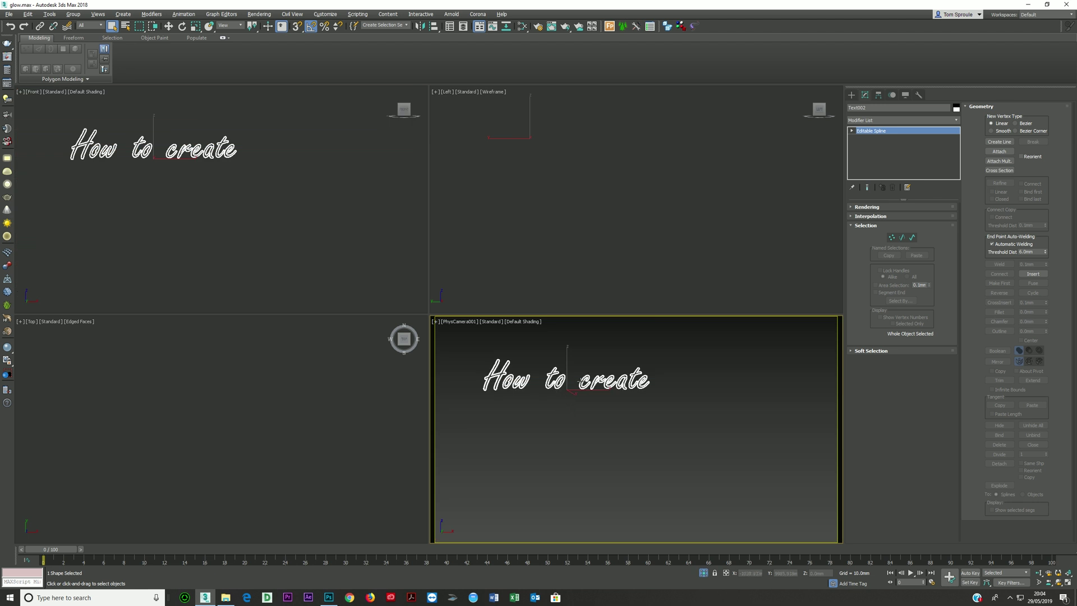
left_click(168, 27)
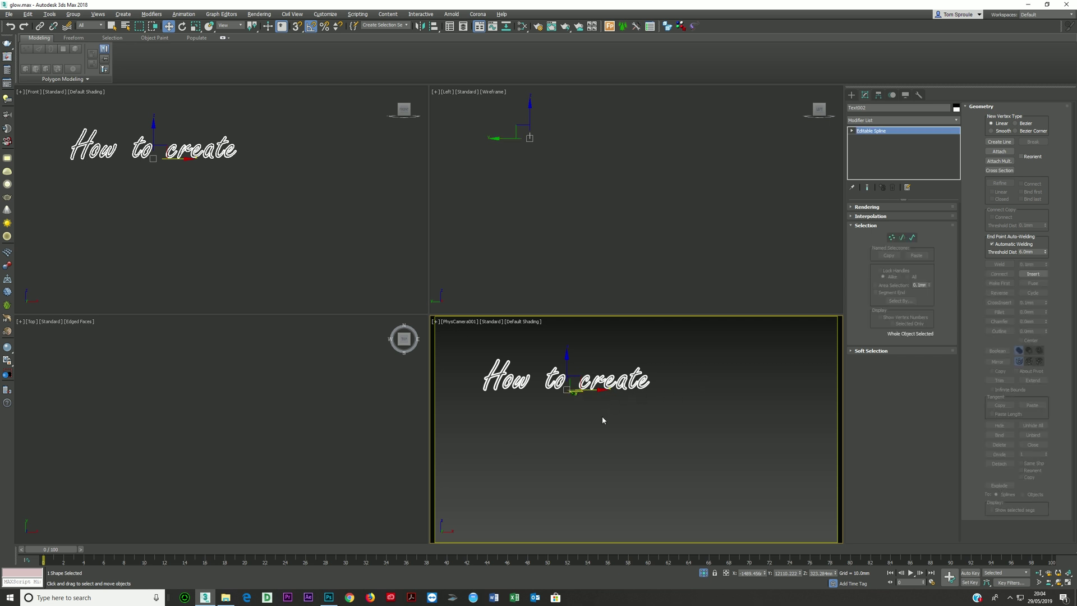
left_click(704, 573)
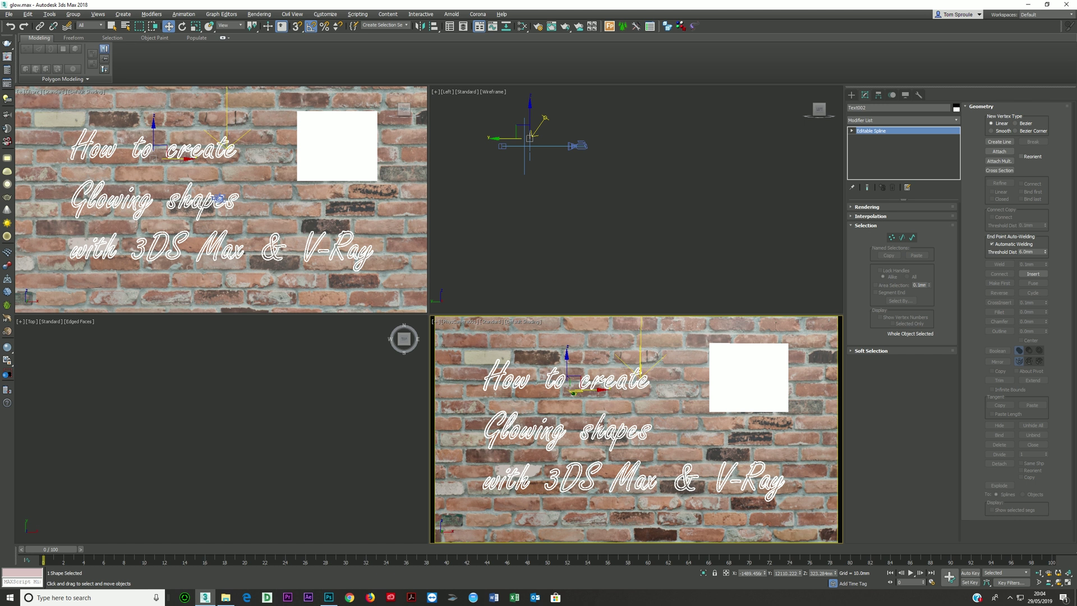
key("alt+q")
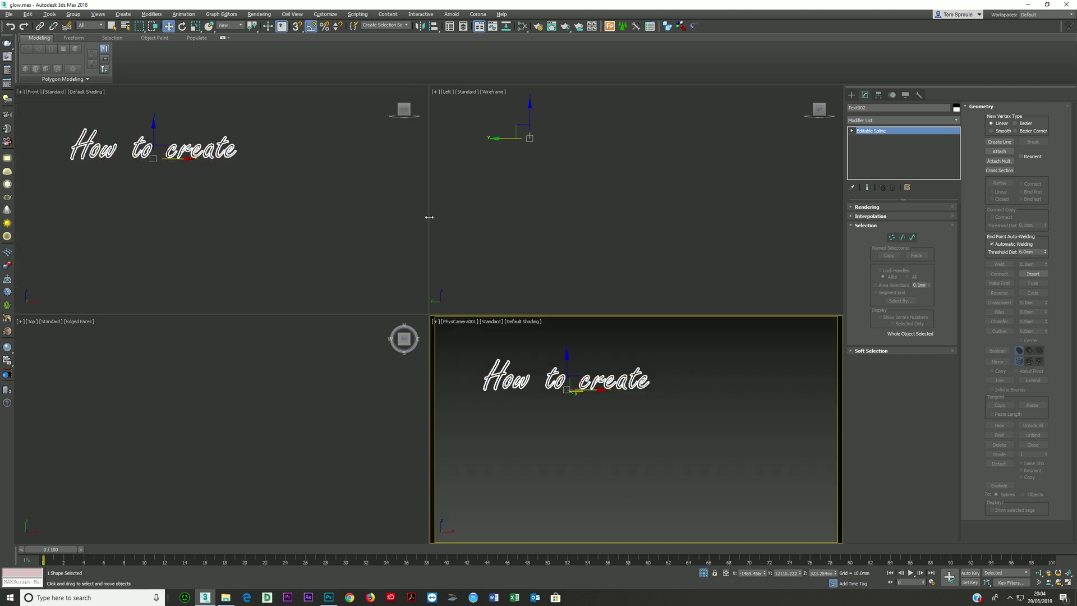
left_click(869, 207)
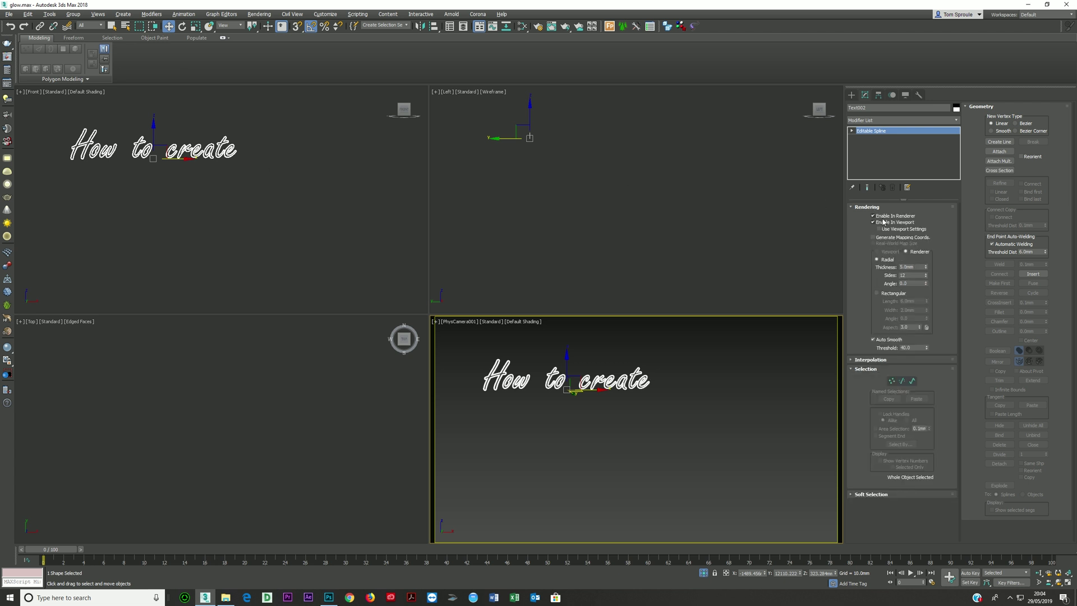
left_click(858, 207)
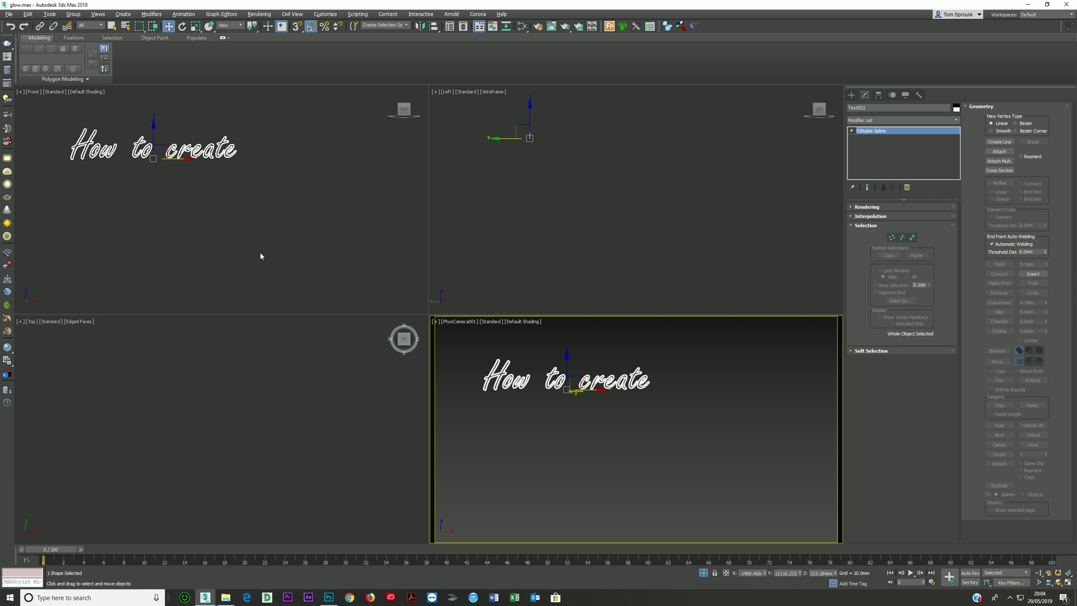
- Place a Hello text in the Top view and increase its rendering thickness to about 7 mm
left_click(852, 95)
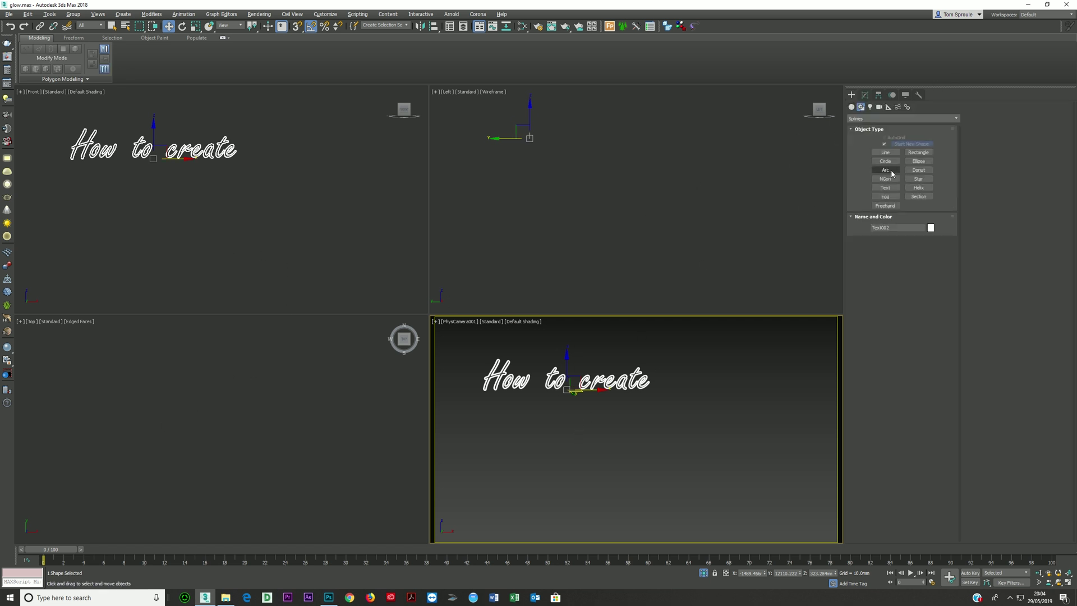
left_click(179, 450)
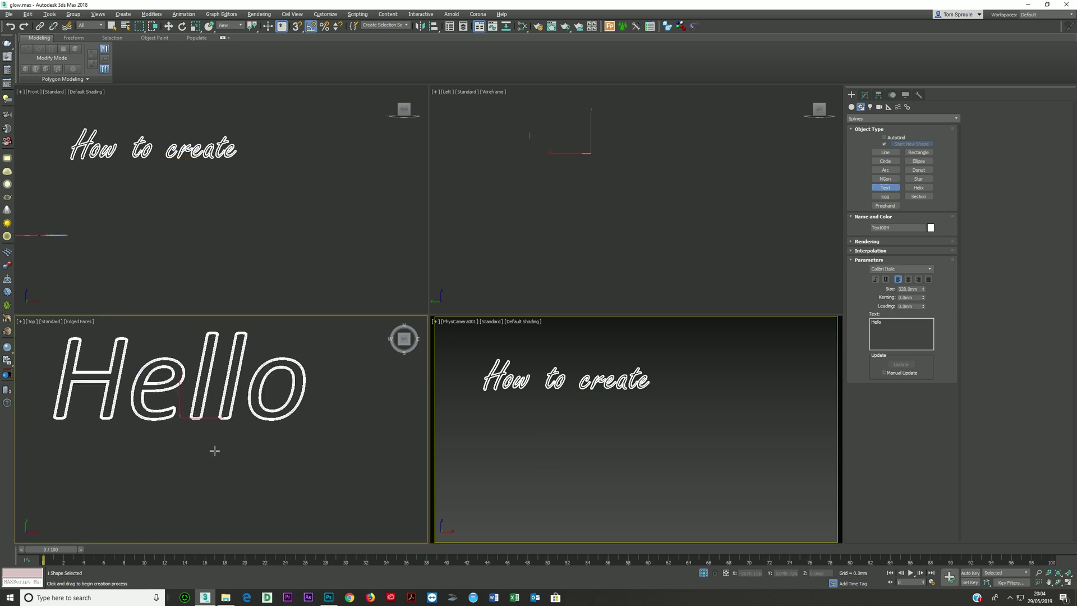
left_click(868, 241)
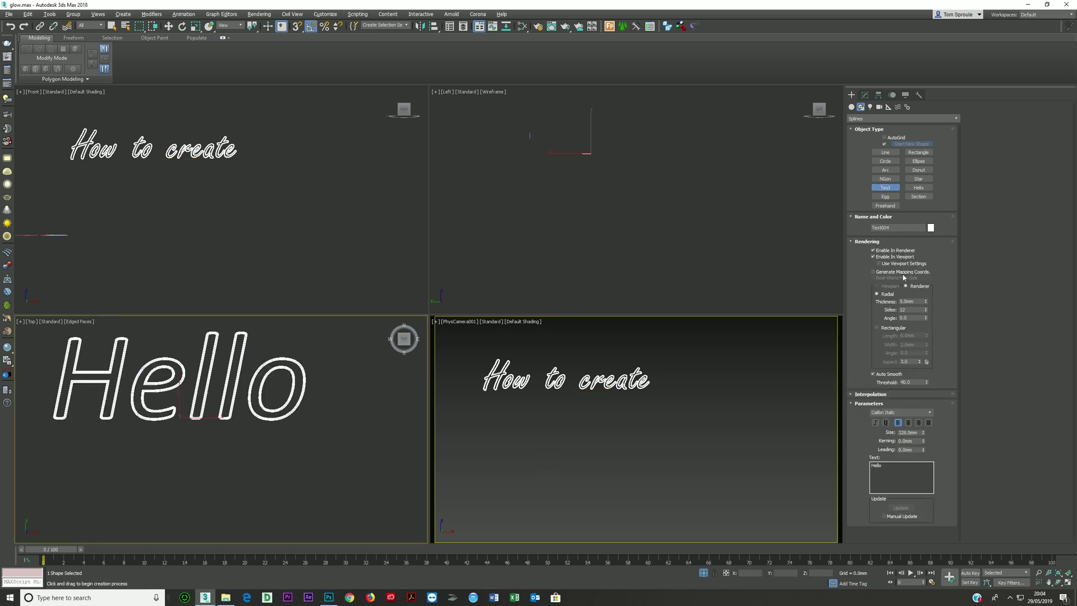
left_click_drag(926, 302, 968, 263)
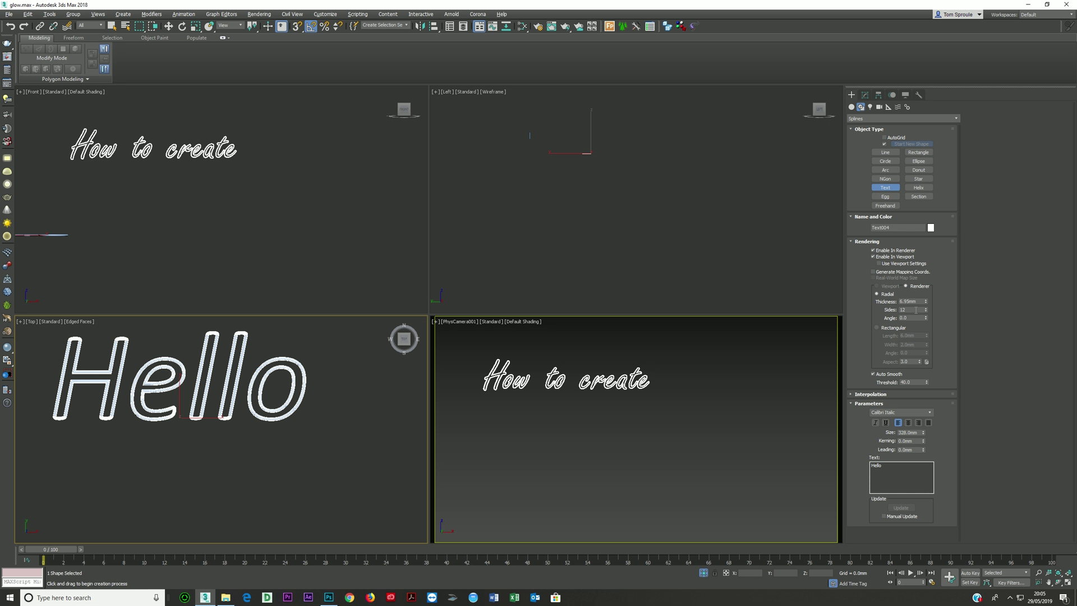
- Examine the Hello text's tube mesh up close and turn off edged faces in the Top view
scroll(223, 404, "up", 5)
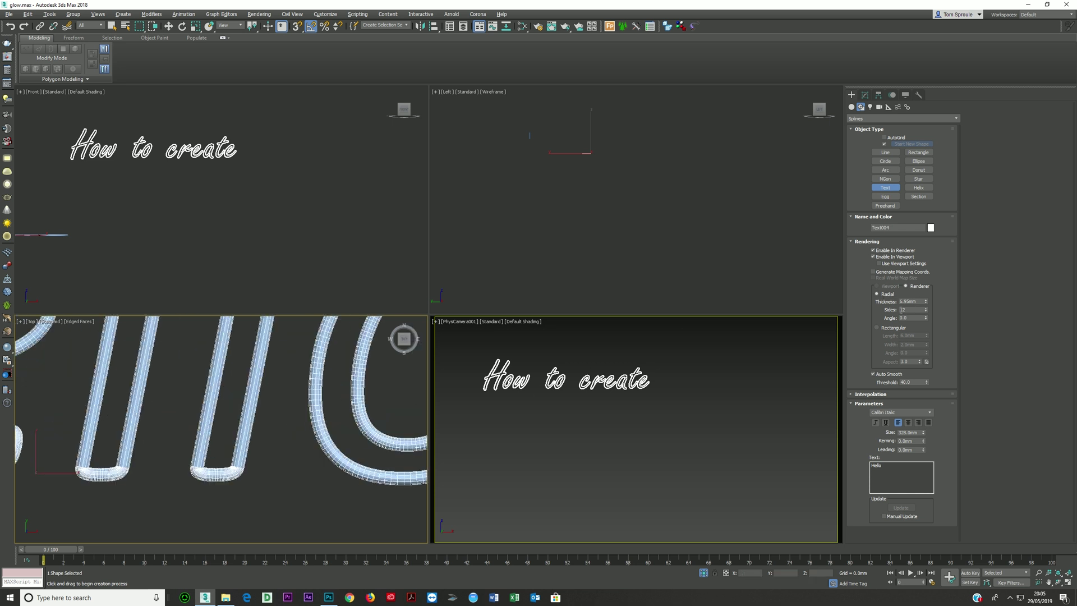
scroll(220, 446, "down", 3)
scroll(221, 422, "down", 2)
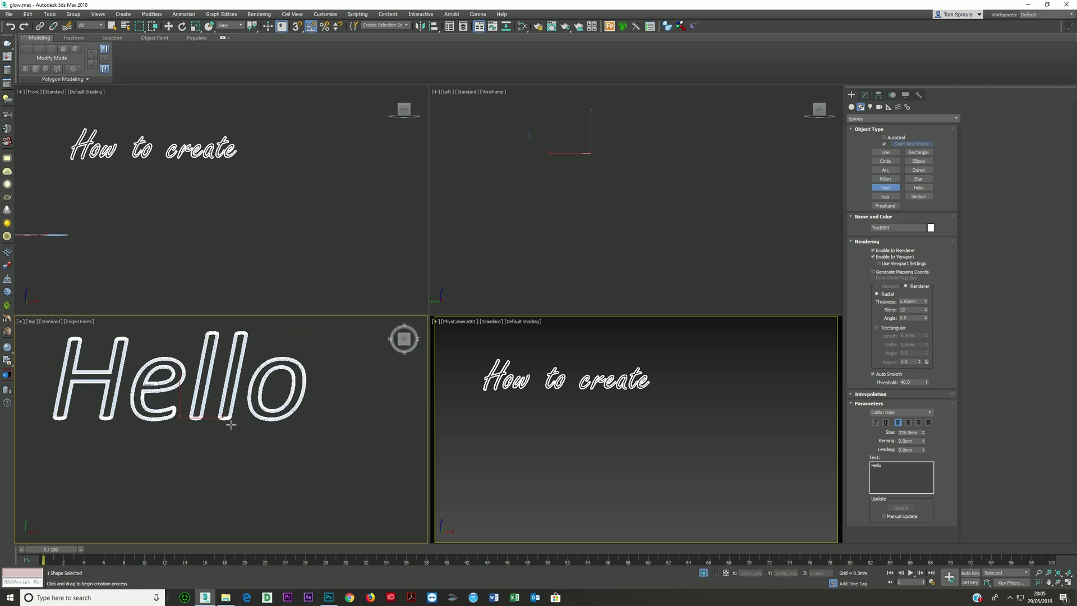
scroll(207, 394, "up", 4)
scroll(205, 389, "down", 4)
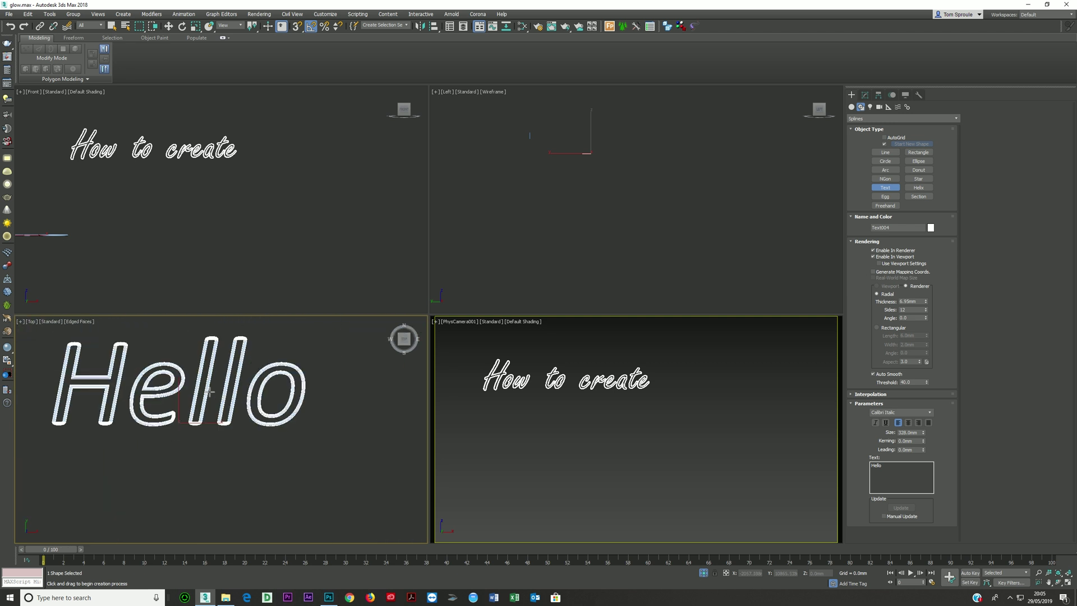
middle_click_drag(209, 393, 212, 421)
key("F4")
scroll(268, 415, "up", 6)
scroll(246, 436, "down", 2)
scroll(246, 436, "down", 5)
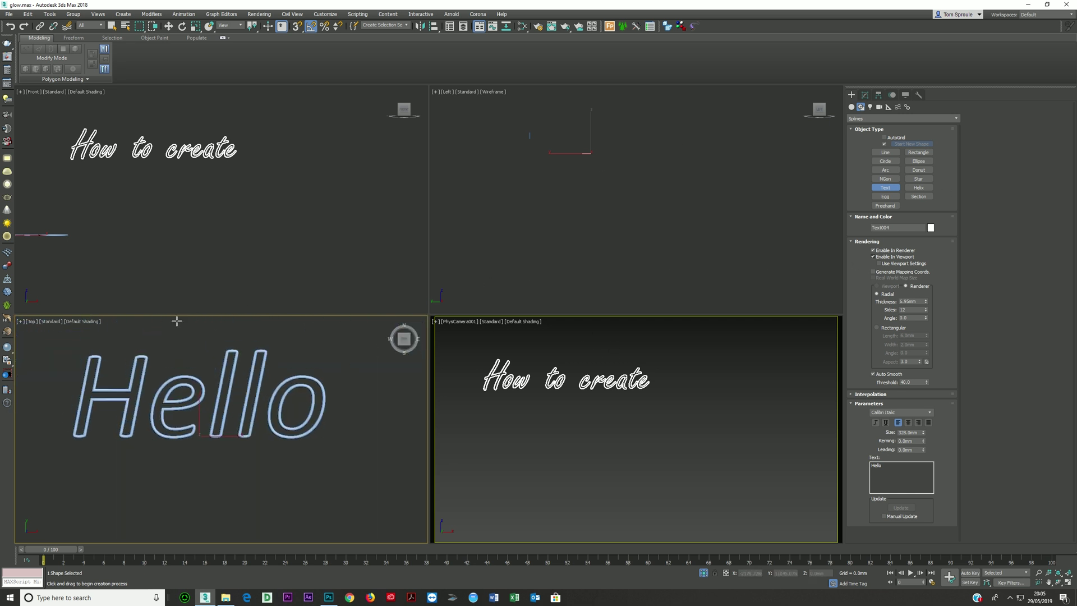
- Convert the Hello text to an editable spline and show its rendering settings
key("w")
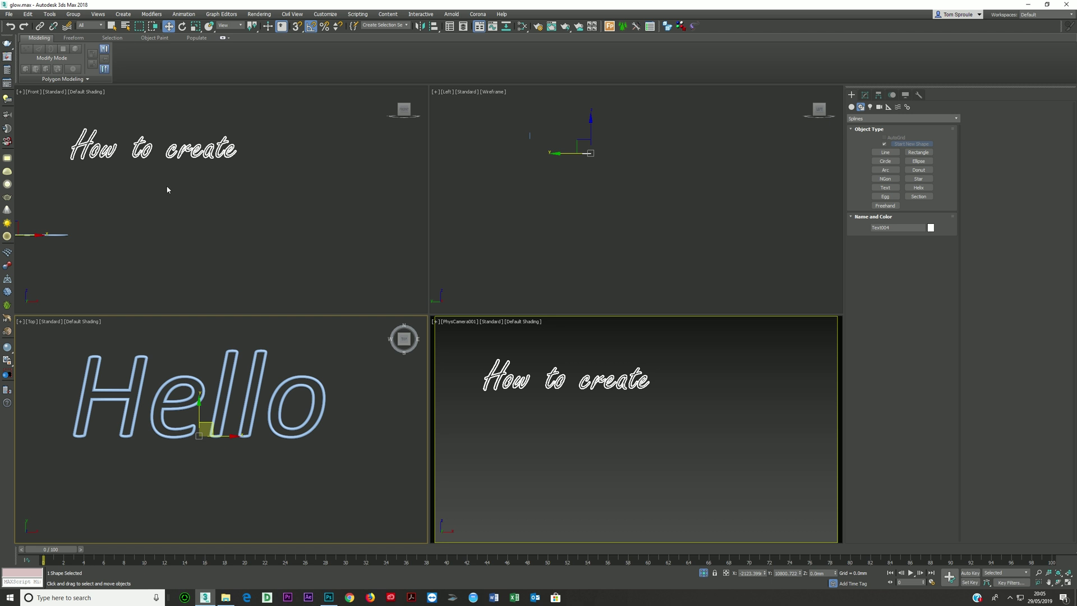
right_click(266, 401)
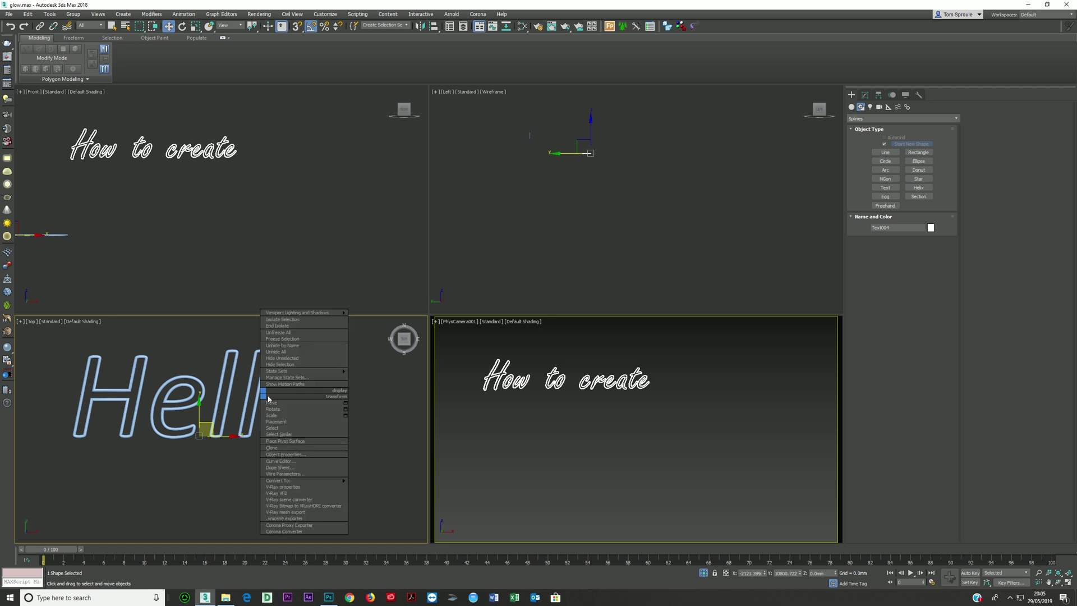
mouse_move(280, 482)
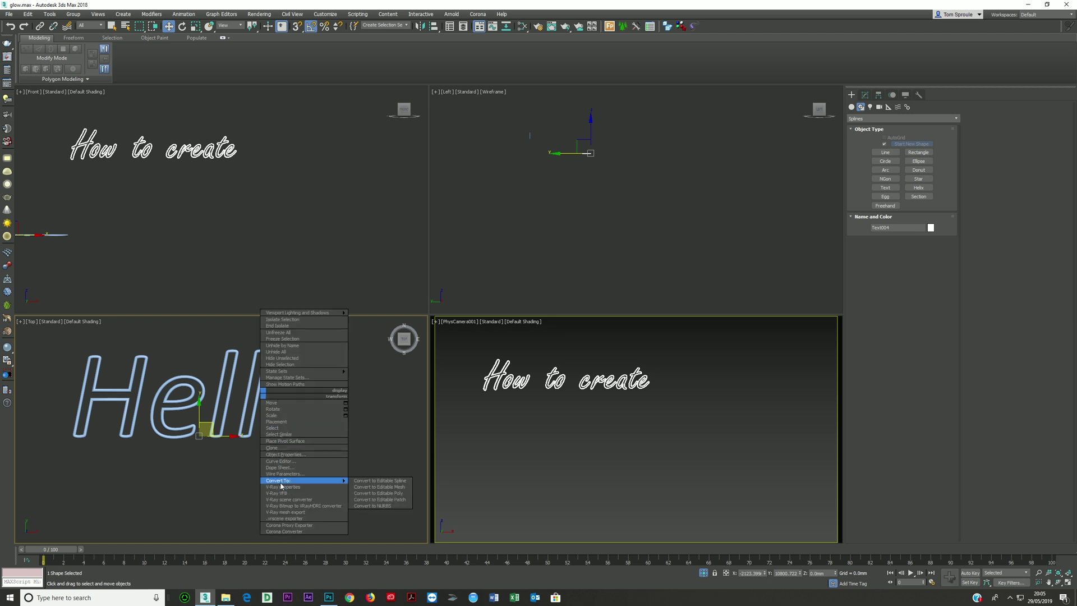
left_click(373, 481)
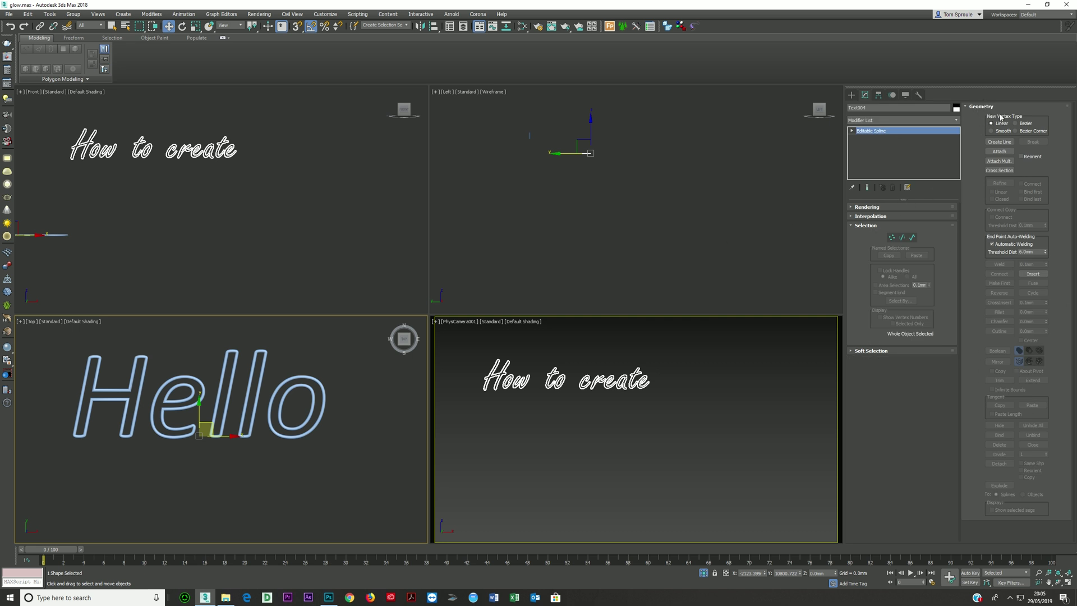
left_click(977, 107)
left_click(861, 207)
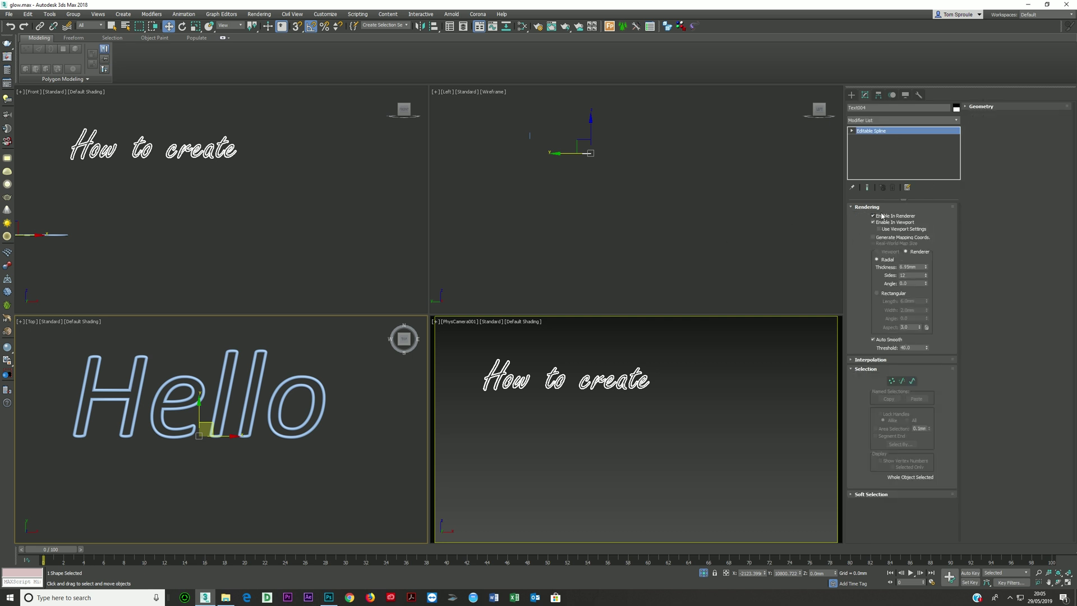
- Delete the Hello spline and select the "How to create" text in the Front view
double_click(910, 276)
key("Delete")
left_click(181, 149)
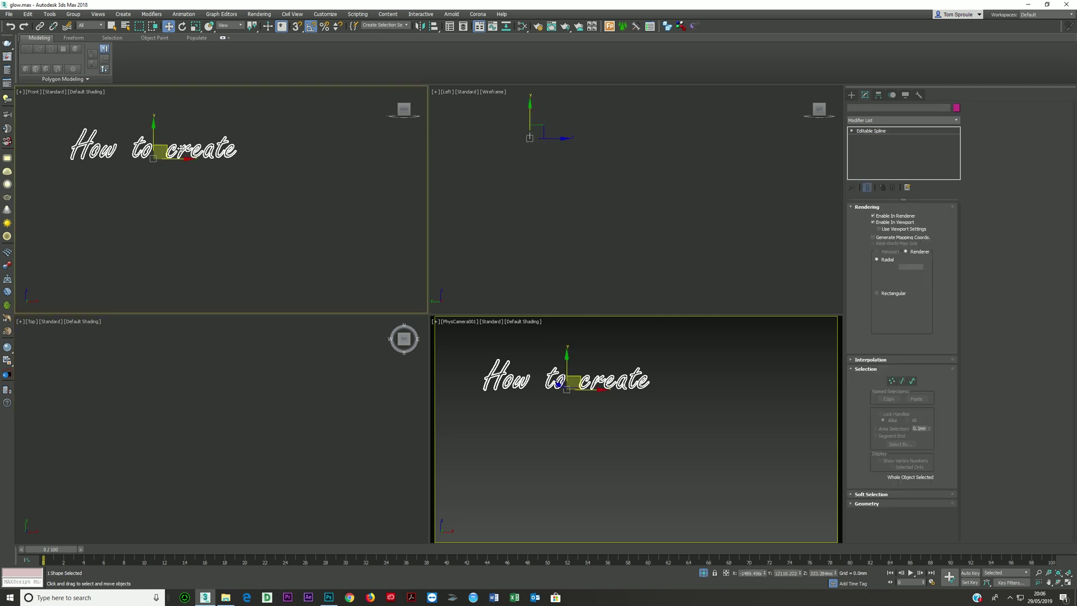
- In the Slate Material Editor, add a Falloff map and connect it to the Light color of the unconnected white VRayLightMtl
left_click(522, 26)
left_click_drag(330, 76, 647, 55)
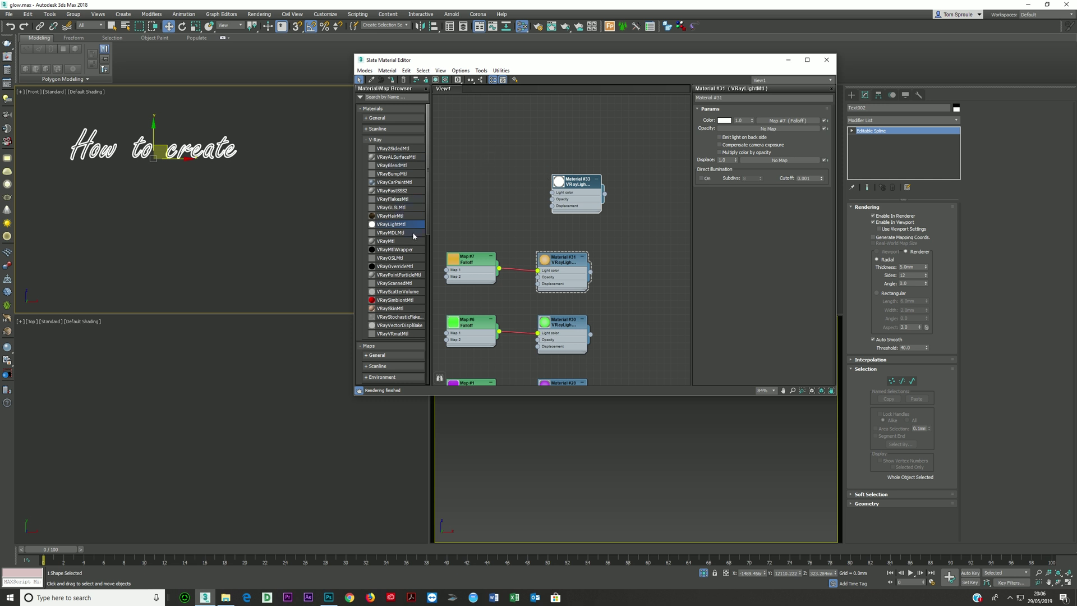
left_click(375, 140)
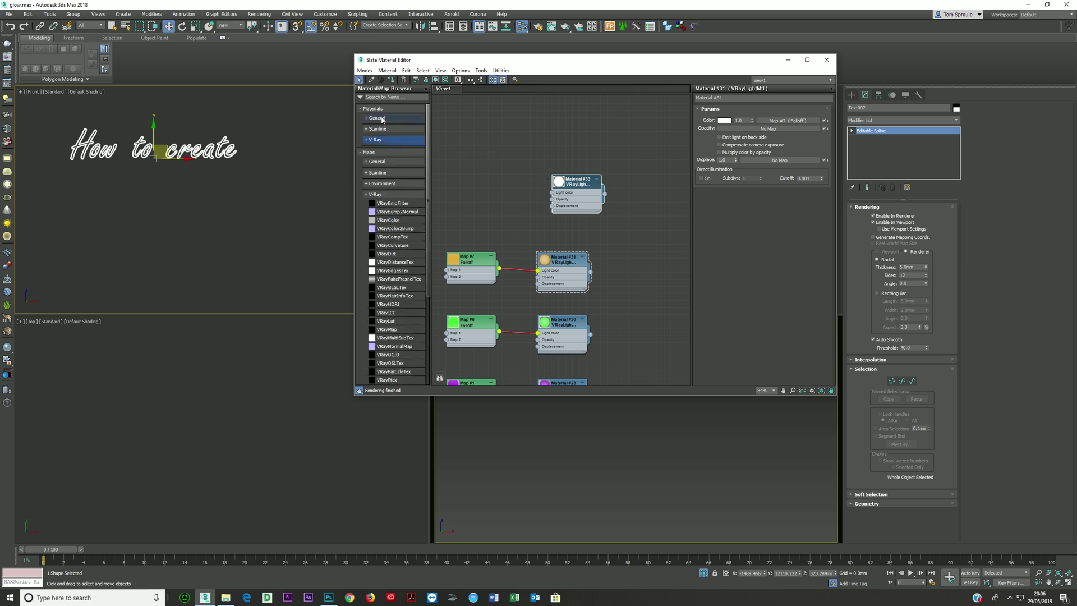
left_click(377, 161)
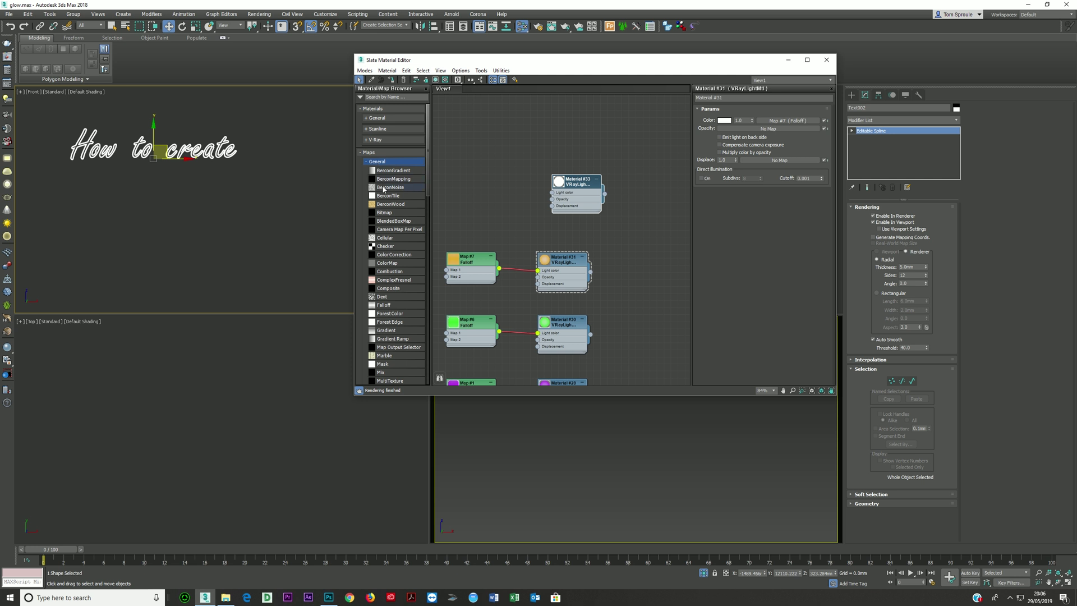
left_click_drag(389, 306, 549, 195)
left_click_drag(477, 205, 498, 198)
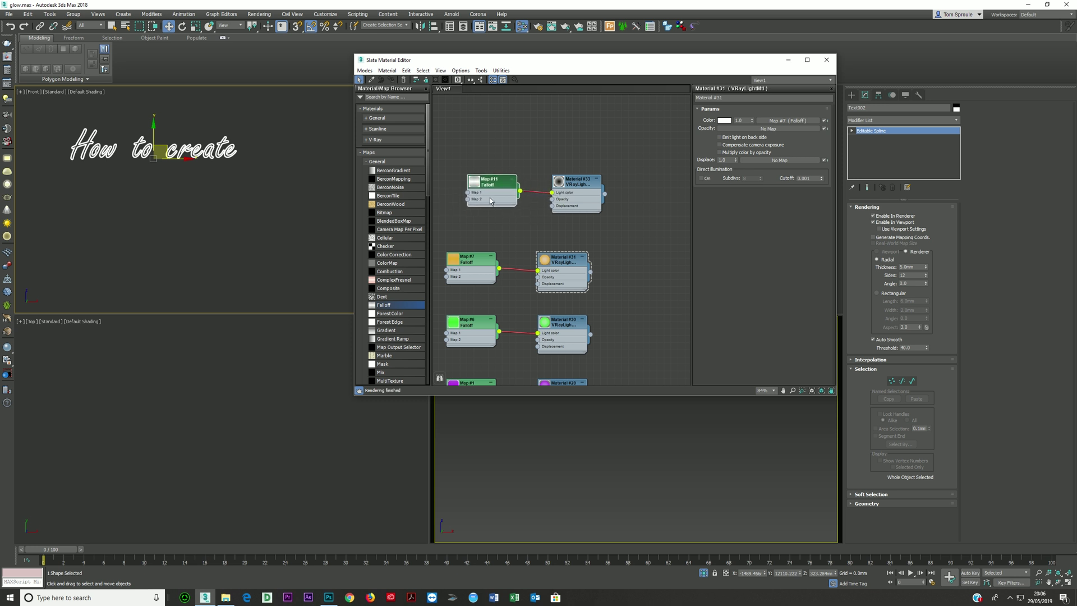
- Switch to Photoshop, examine the glow colors in the three neon tube reference images, and return to 3ds Max
left_click(328, 597)
scroll(608, 314, "up", 5, "alt")
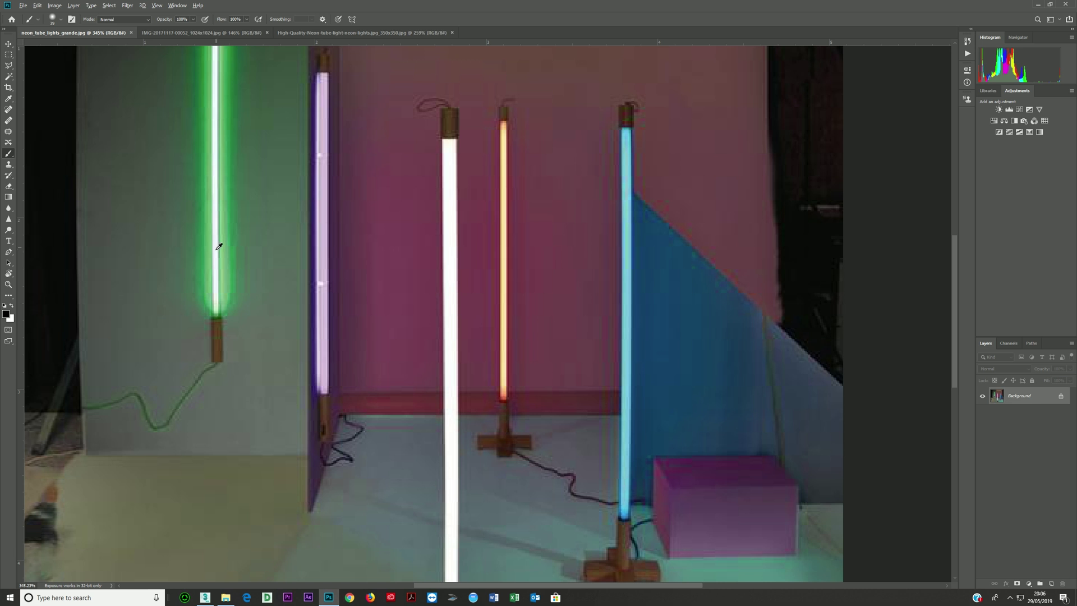
left_click(205, 32)
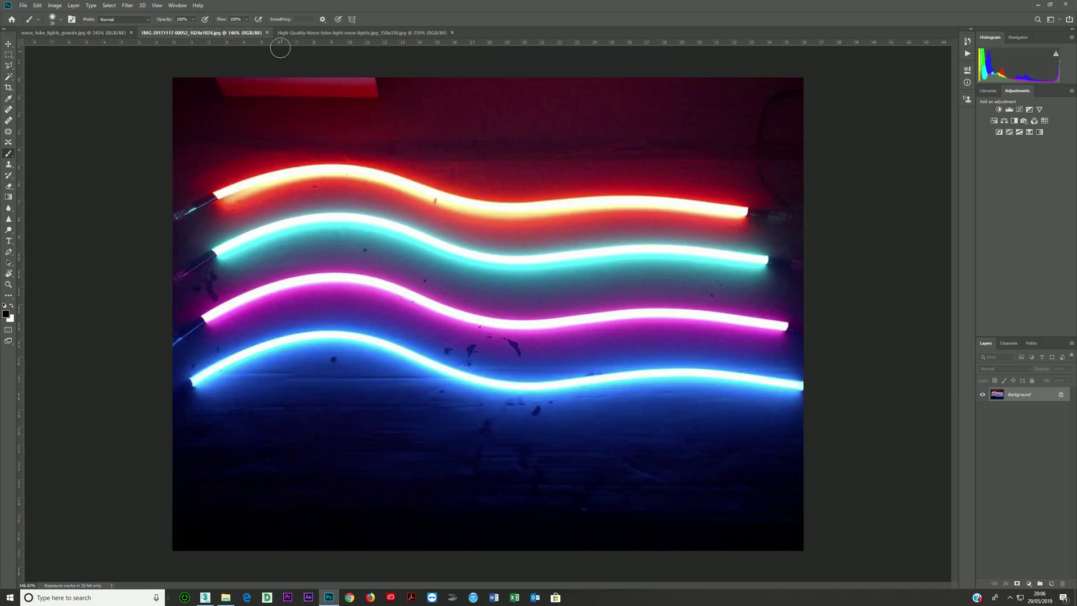
left_click(315, 33)
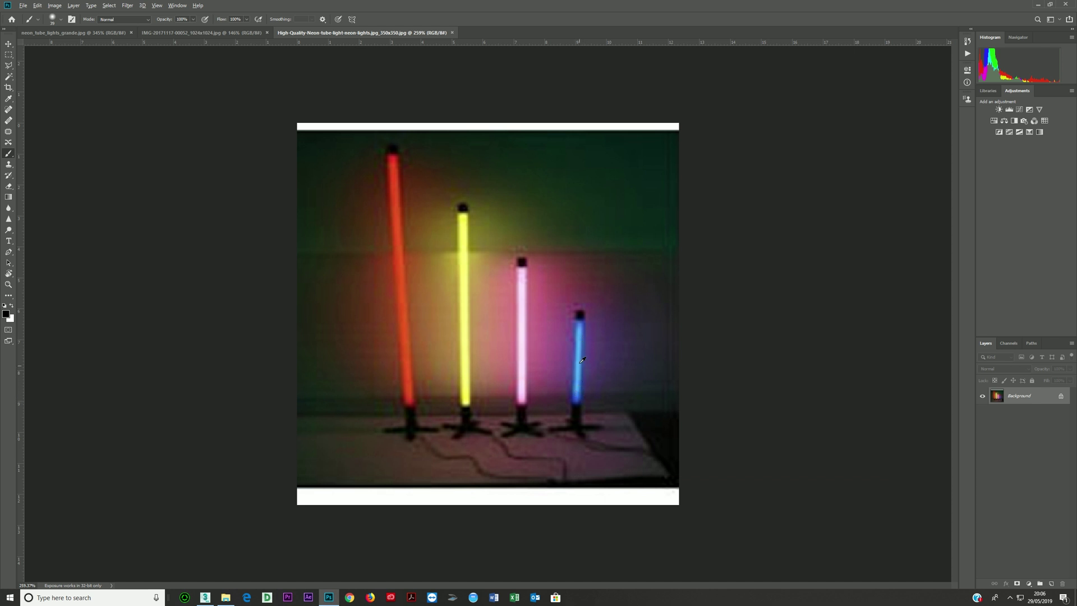
left_click(210, 33)
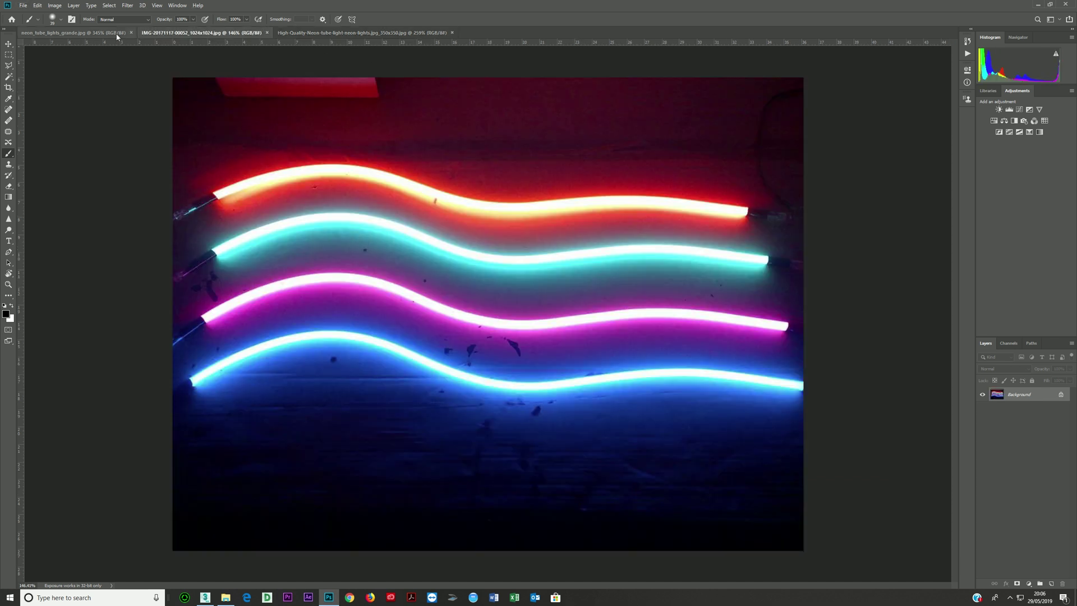
left_click(73, 33)
left_click(1037, 4)
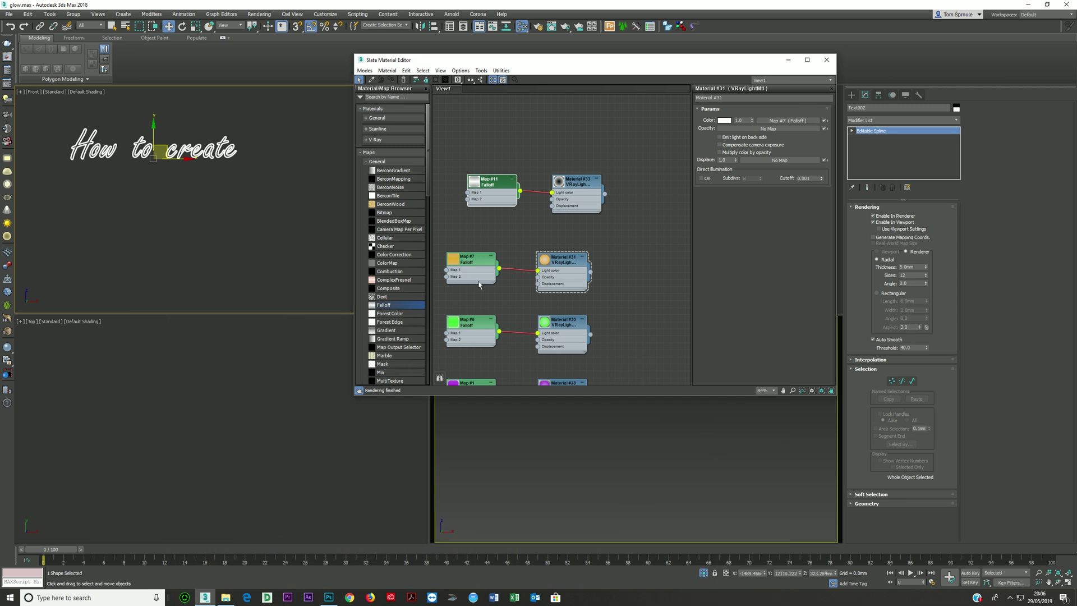
- Disconnect the new Falloff map from Material #33's Light color and show that material's parameters
left_click_drag(551, 192, 495, 228)
left_click(561, 192)
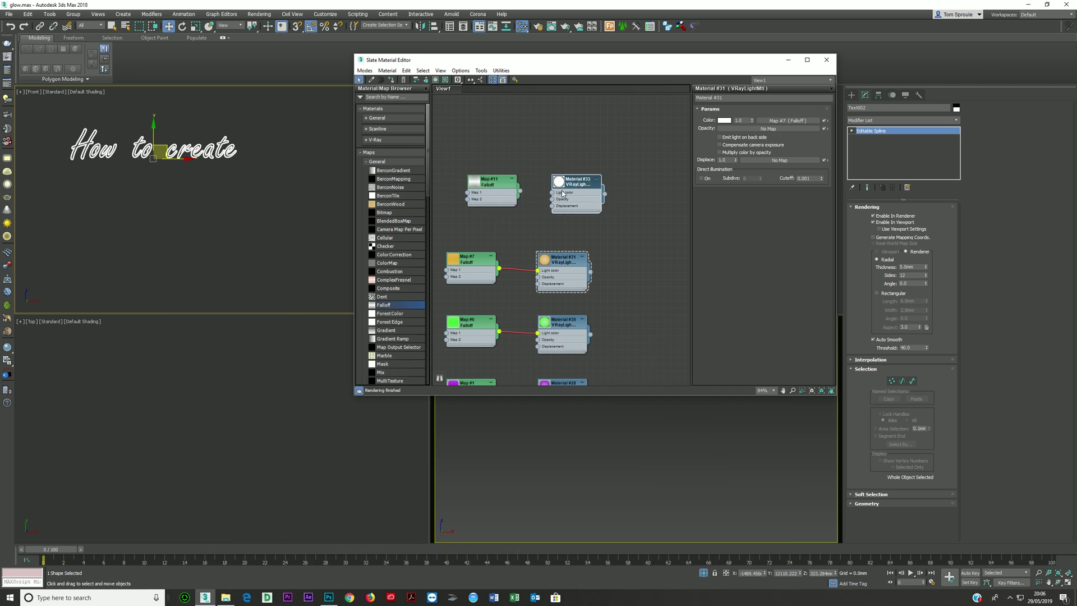
double_click(568, 197)
- Change Material #33's light color to a saturated red with the color selector
left_click(724, 120)
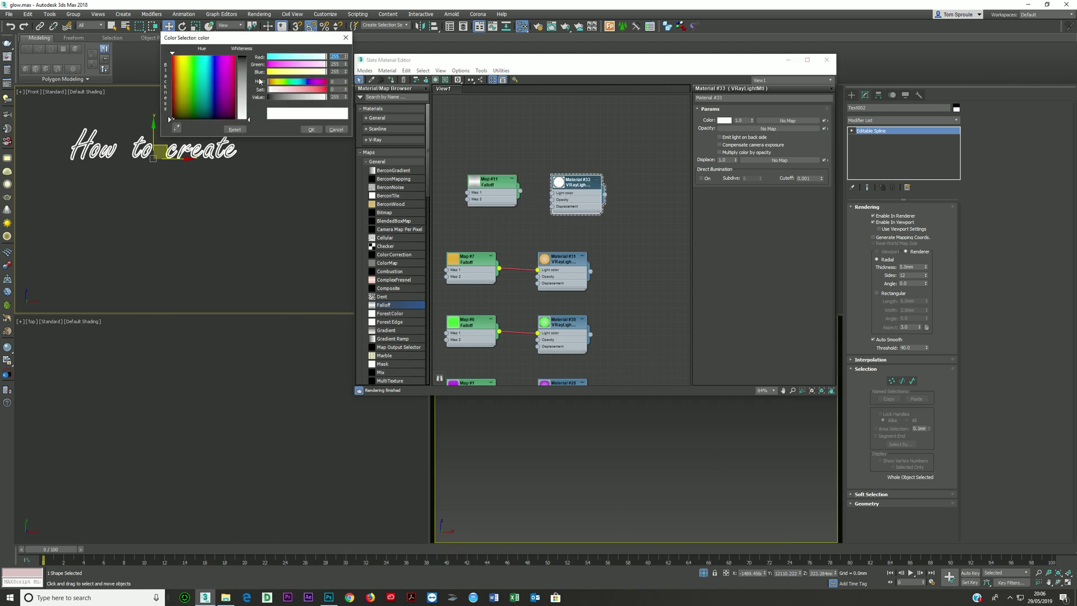
left_click_drag(319, 94, 324, 89)
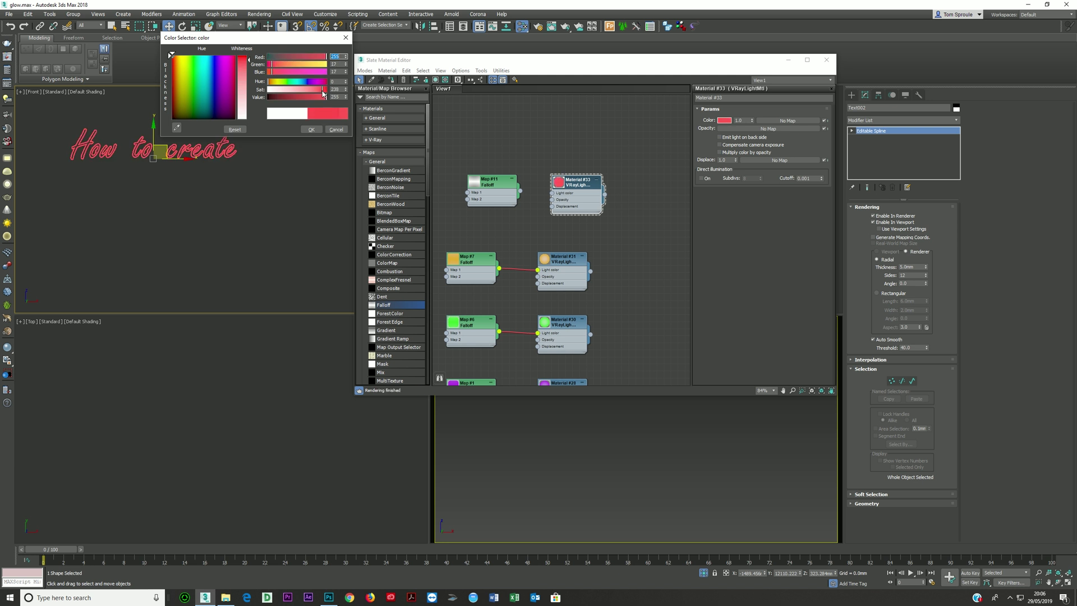
left_click(268, 66)
left_click_drag(270, 70, 269, 70)
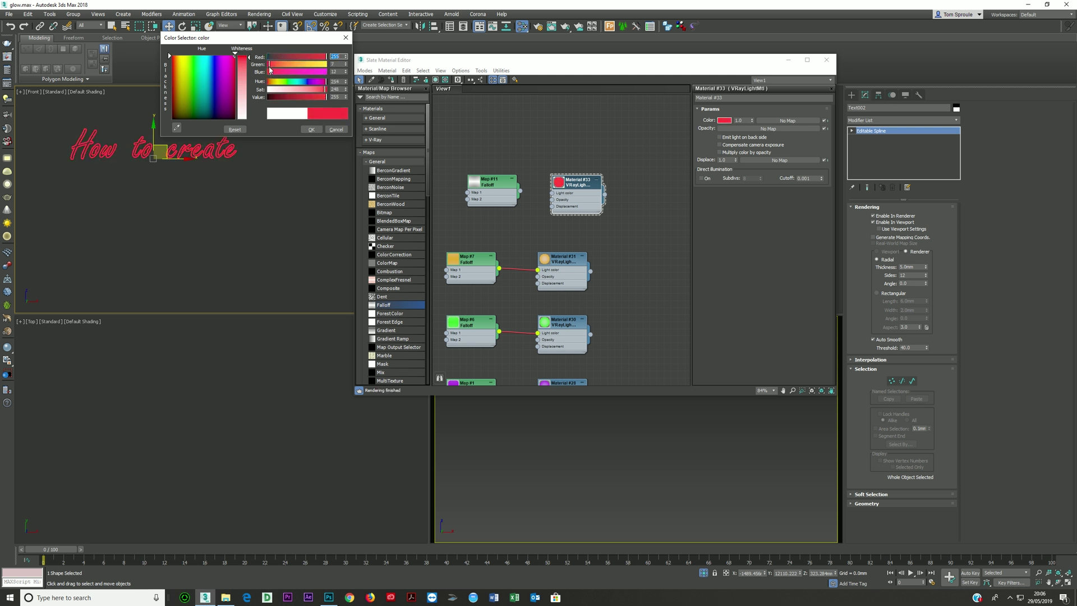
- Set Material #33's light color to red 245, green 7 and blue 7, and accept it
double_click(331, 64)
type("2")
key("Tab")
left_click(332, 64)
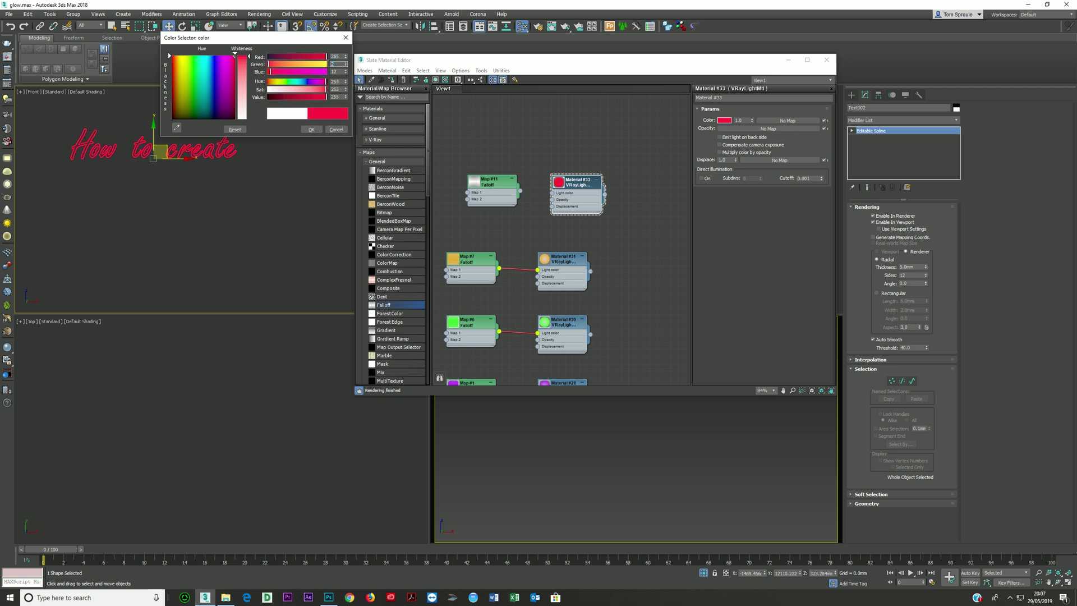
type("7")
key("Tab")
type("7")
key("Tab")
left_click(339, 57)
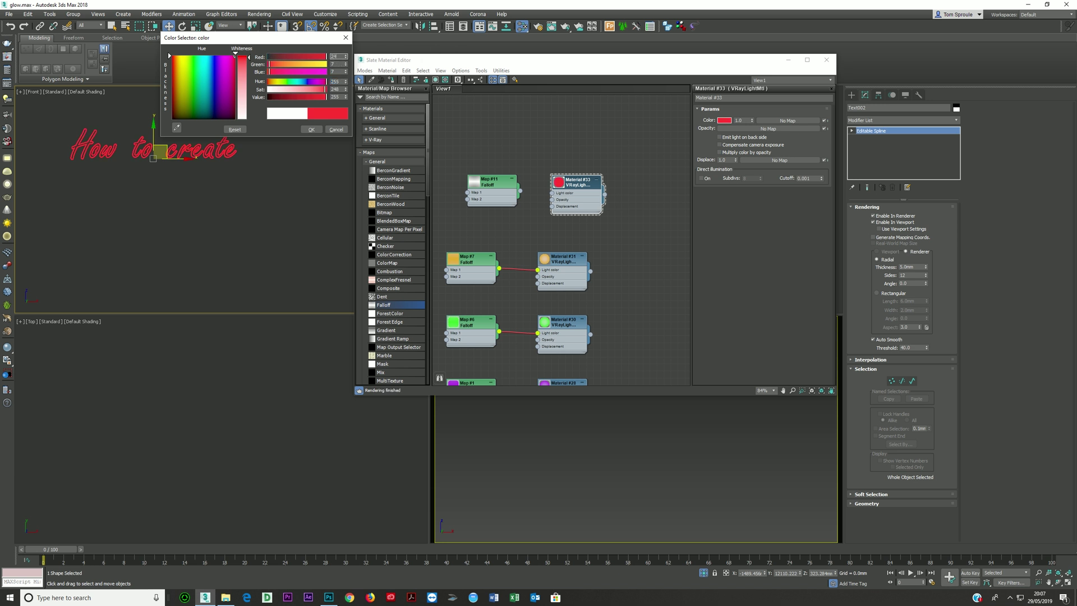
type("245")
key("Return")
left_click(311, 129)
- Leave isolation mode, render only a region around the "How to create" text through the camera view, and inspect the red tubes up close
left_click(703, 573)
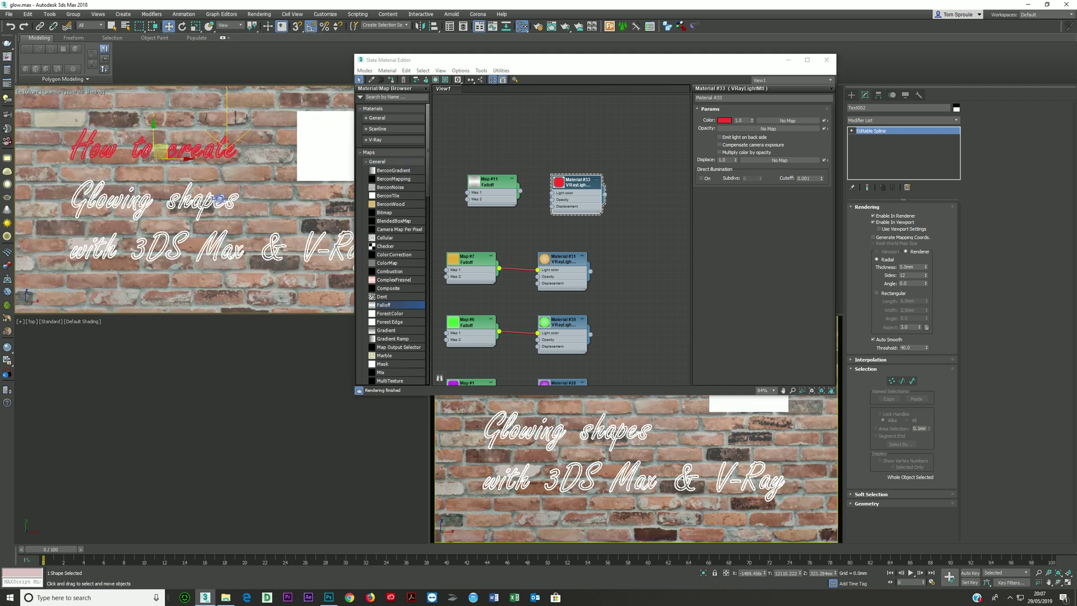
left_click(527, 465)
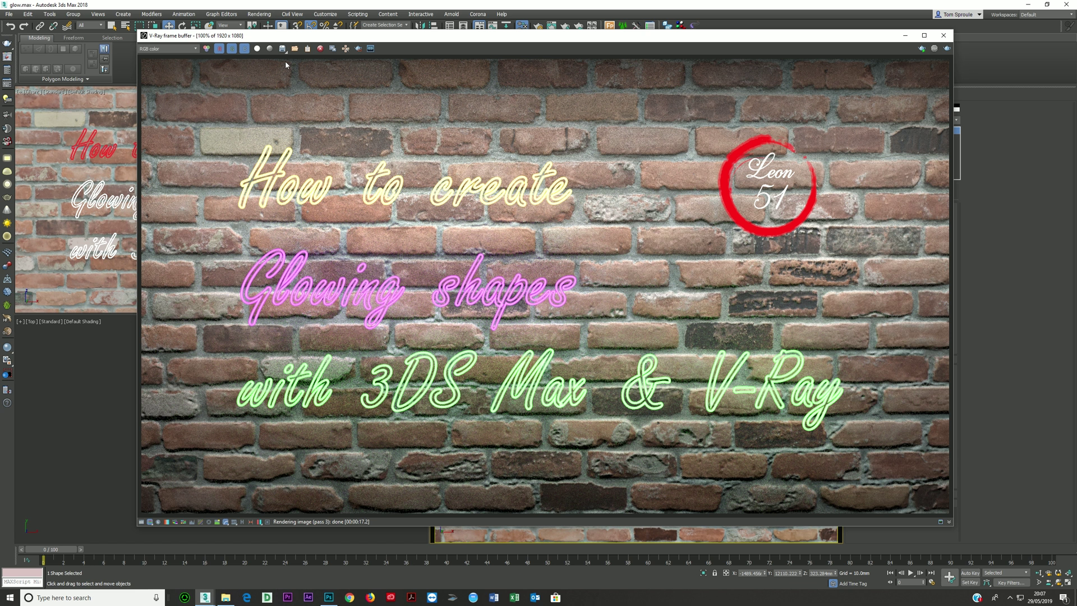
left_click(357, 48)
left_click_drag(212, 131, 600, 235)
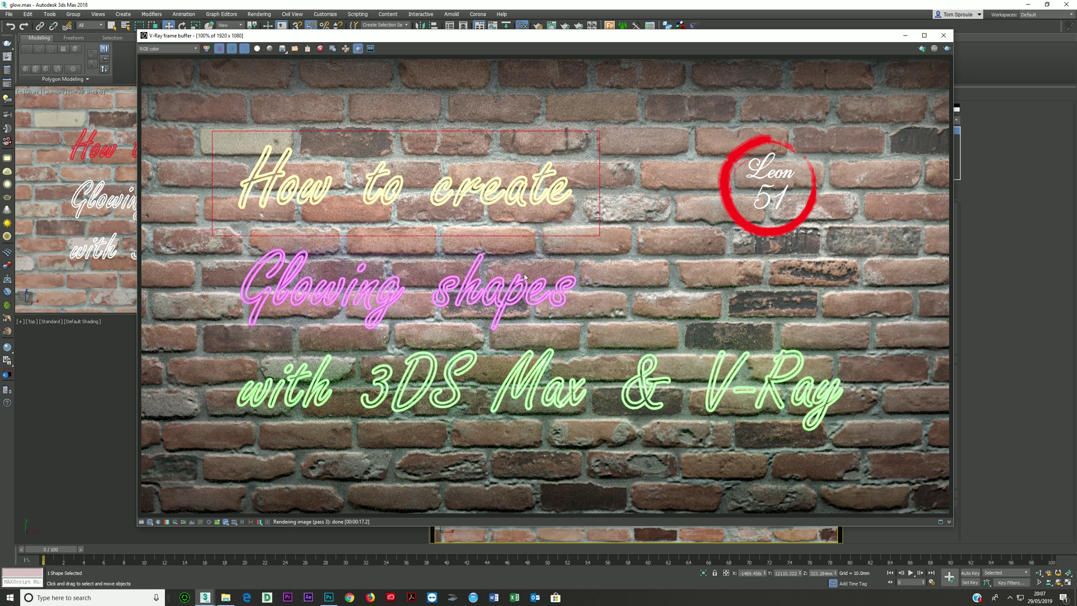
left_click(947, 48)
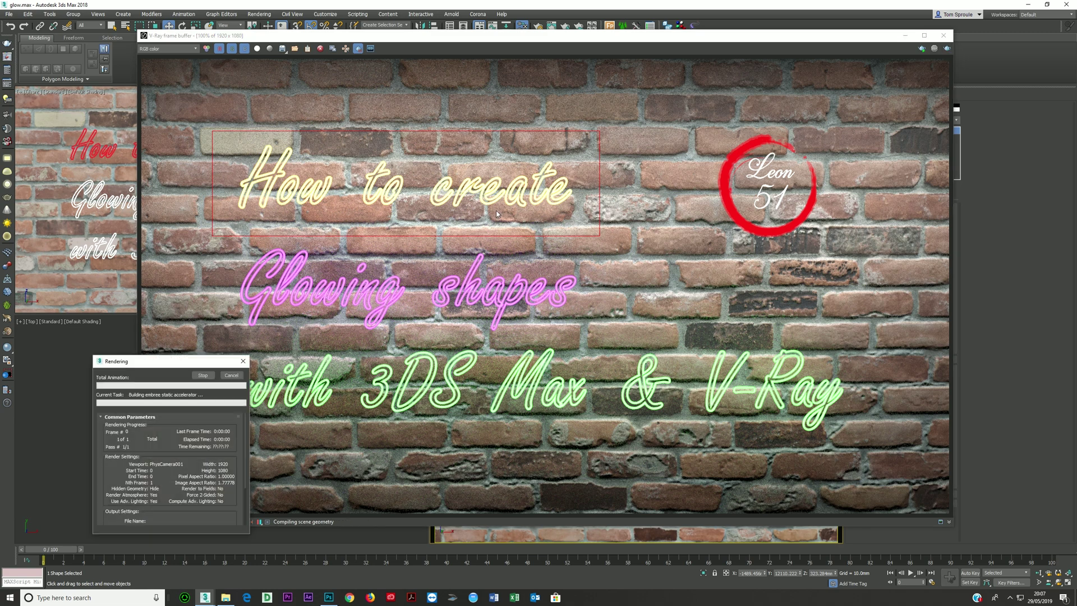
scroll(496, 209, "up", 2)
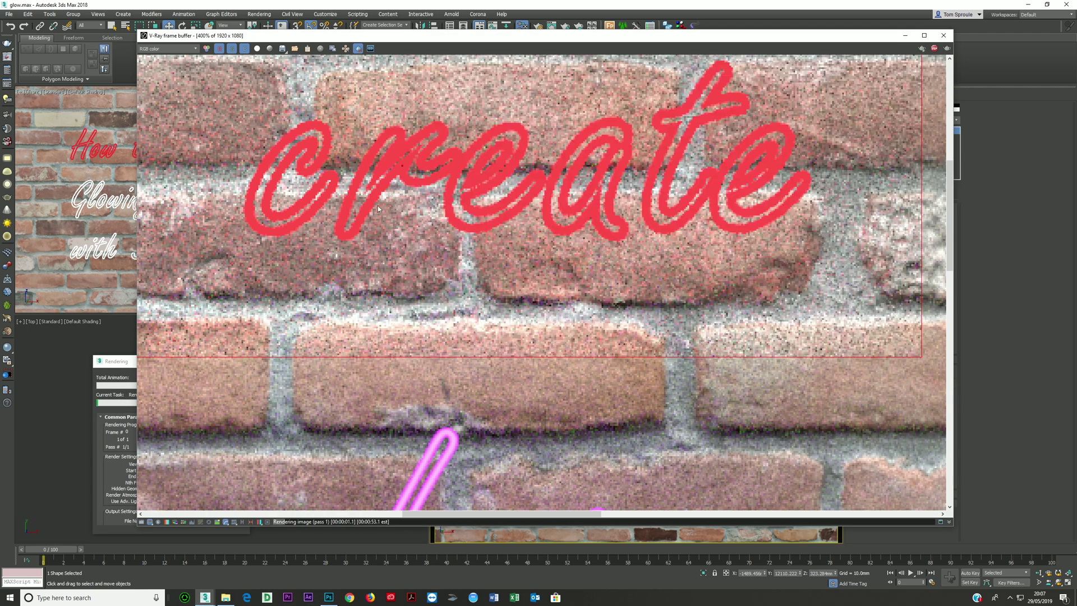
scroll(271, 213, "up", 1)
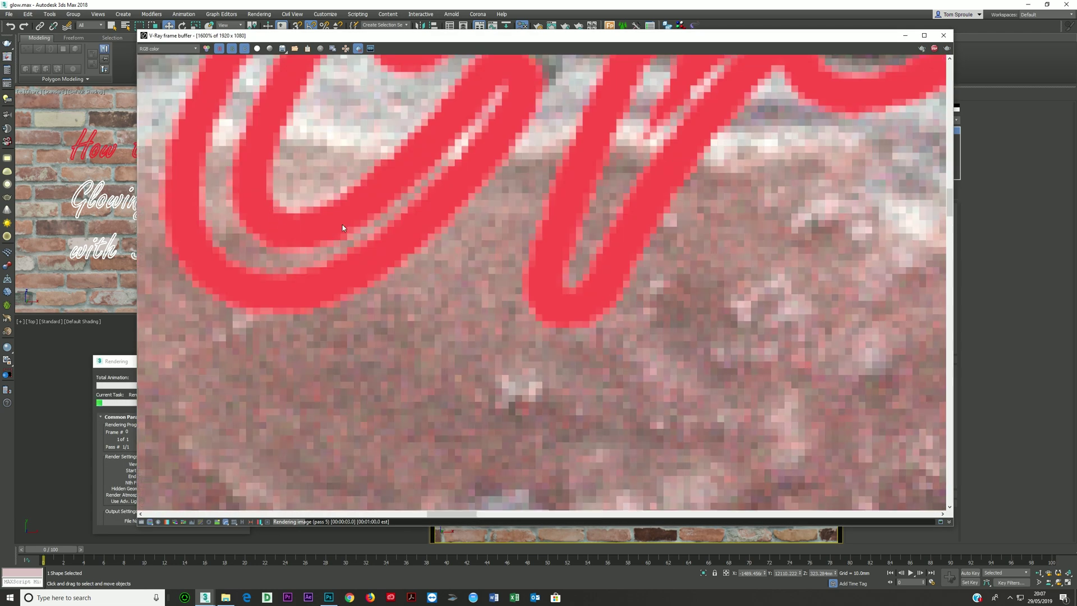
scroll(413, 216, "down", 1)
scroll(508, 224, "down", 1)
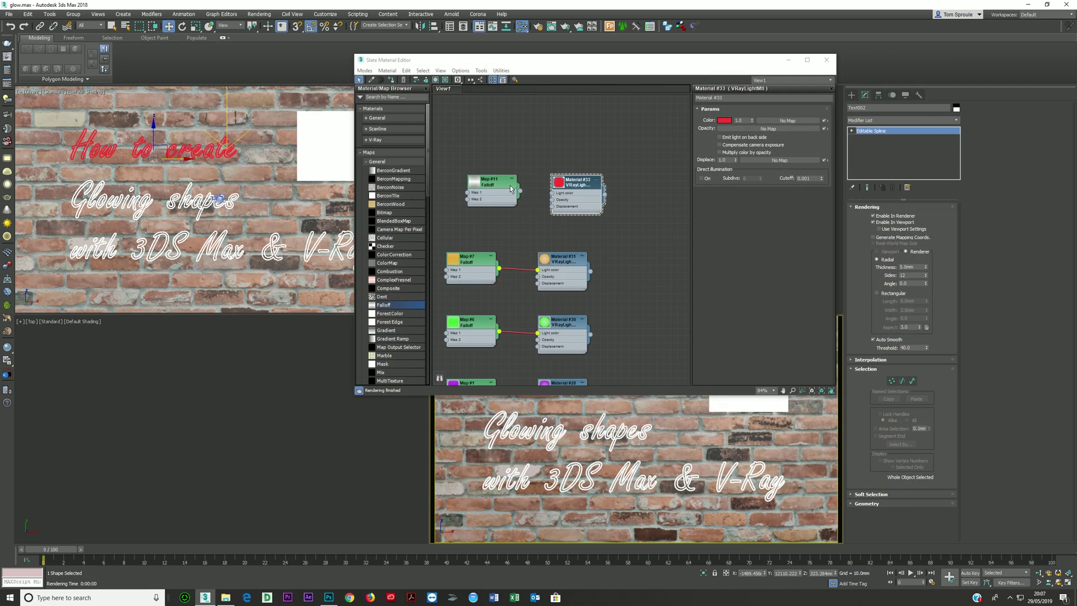
- Copy Material #33's red light color, reconnect the Falloff map to its Light color, and show the map's parameters
left_click(493, 190)
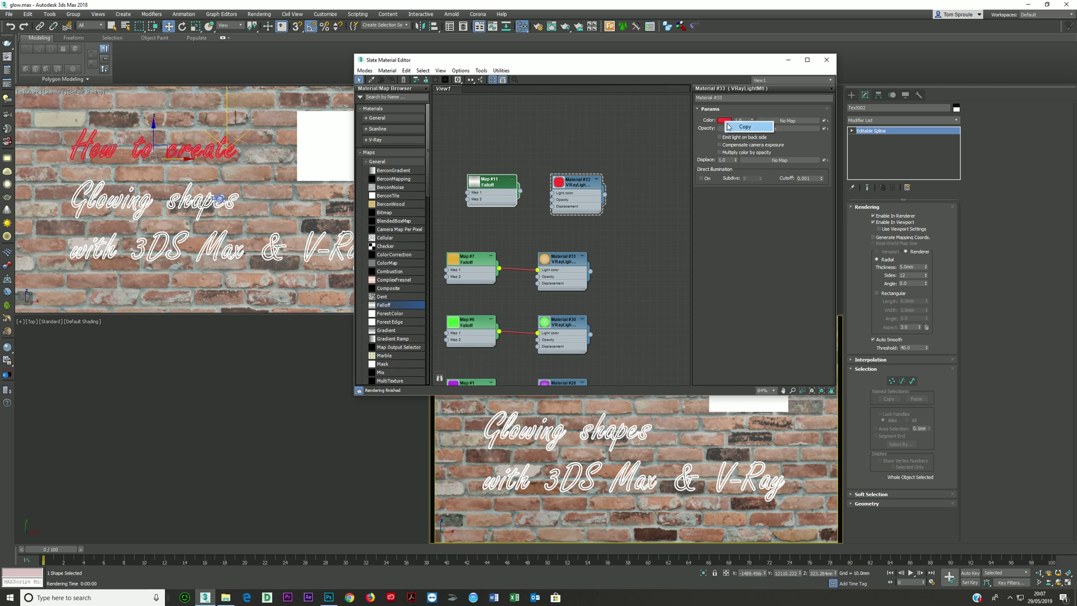
left_click_drag(528, 194, 553, 194)
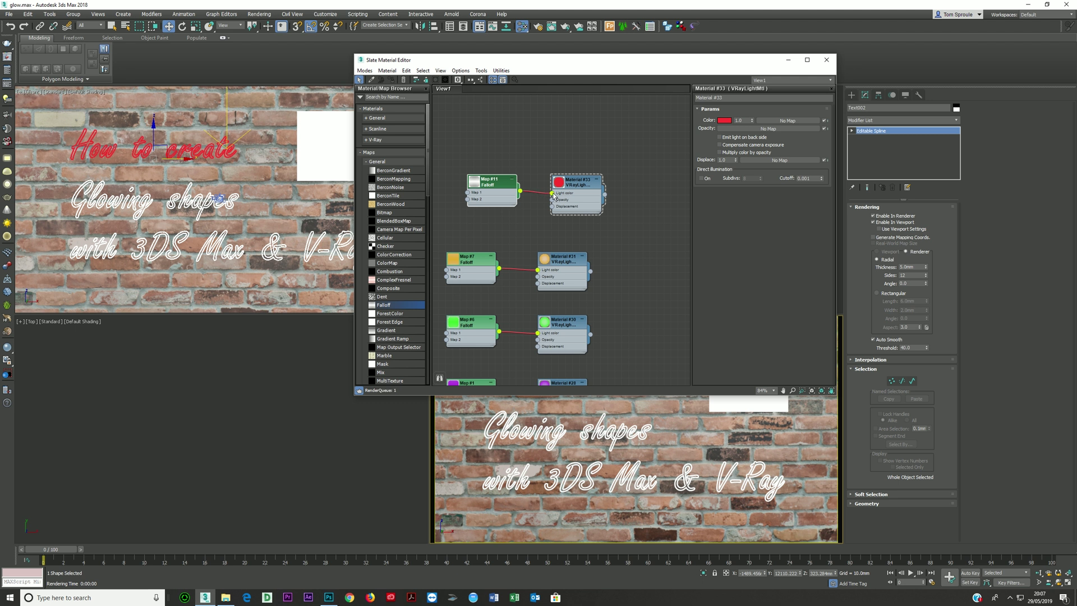
left_click(498, 200)
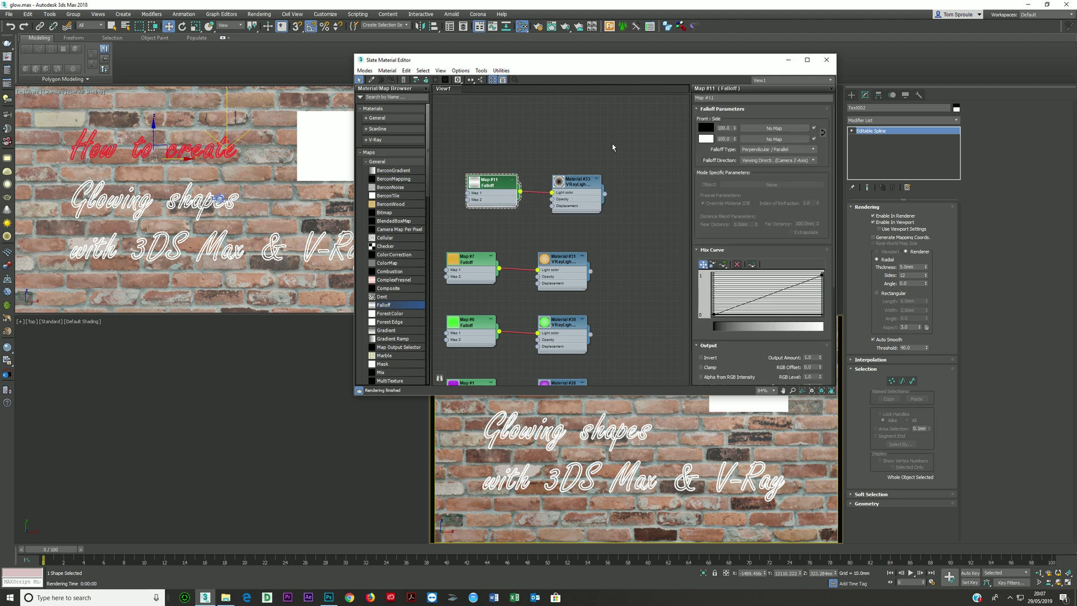
- Paste the copied red into the Falloff map's side color and copy it to the front color as well
right_click(709, 139)
left_click(724, 150)
left_click_drag(705, 138, 705, 129)
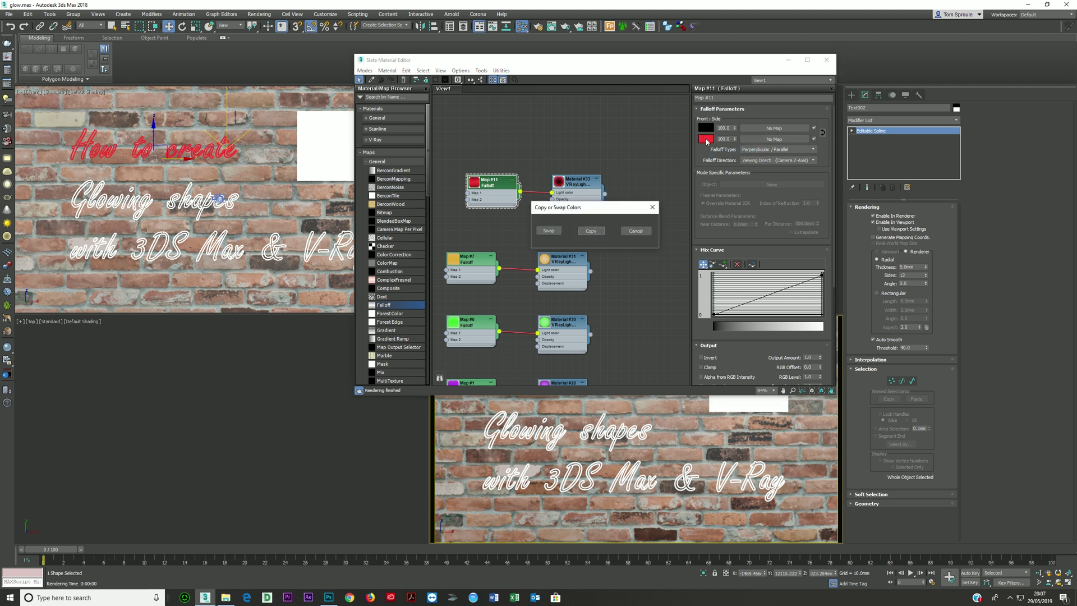
left_click(590, 230)
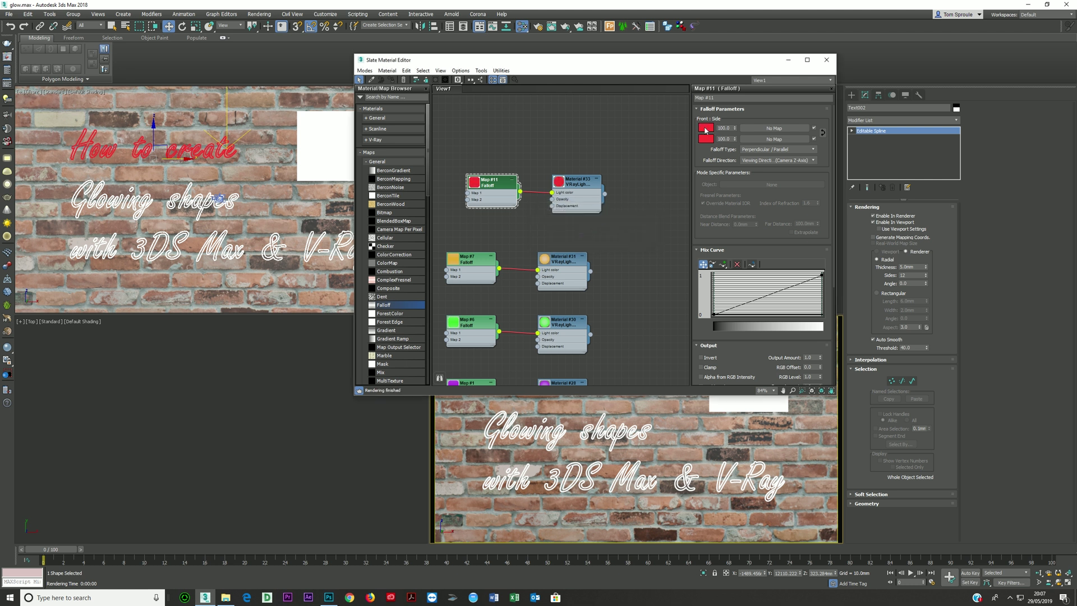
- Lighten the Falloff map's front color to a pale pinkish red by lowering its saturation
left_click(706, 128)
left_click_drag(307, 90, 309, 91)
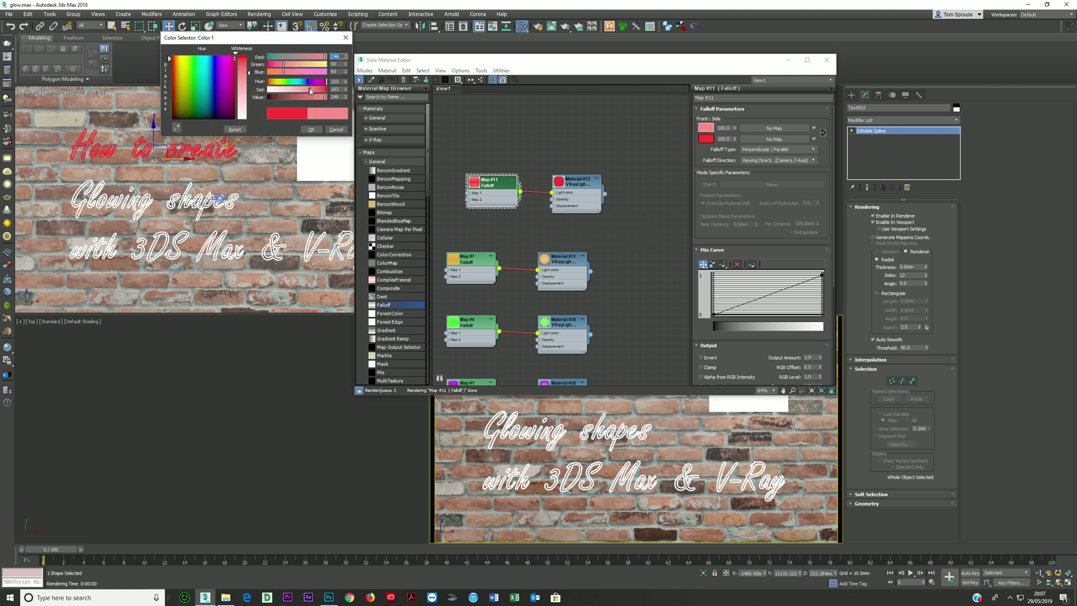
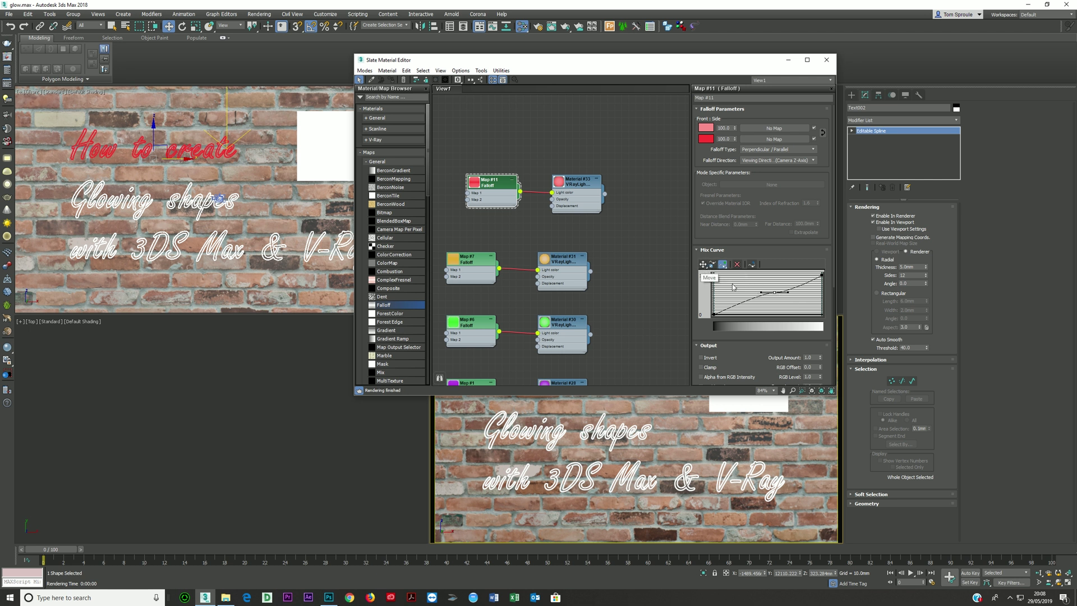
- Raise the middle Bezier point of the red Falloff map's mix curve into an early-rising arc, with Material #33's preview enlarged
right_click(762, 287)
left_click_drag(787, 293, 800, 283)
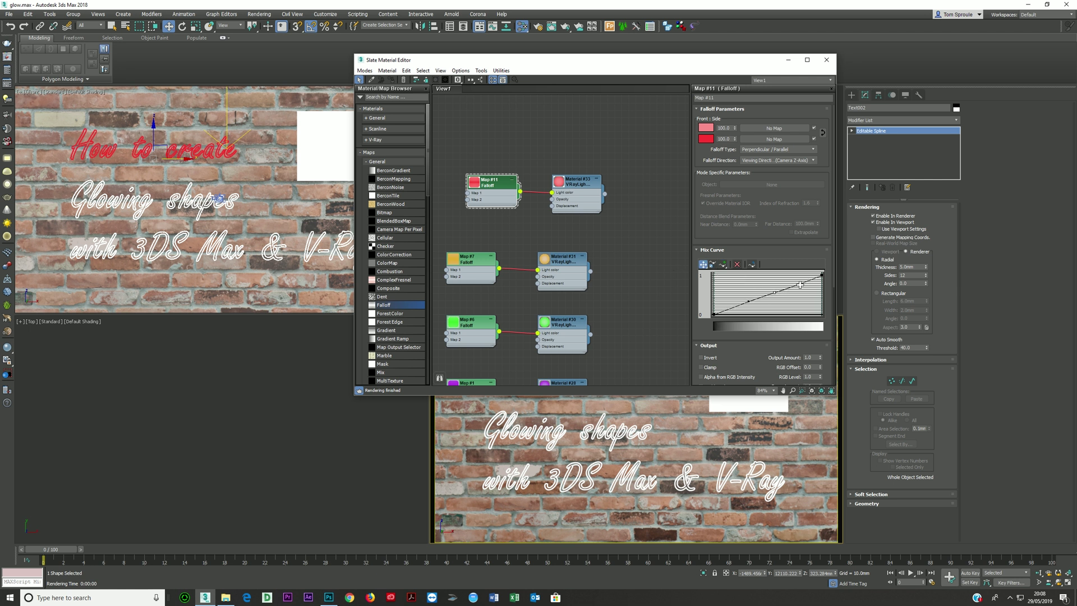
double_click(560, 182)
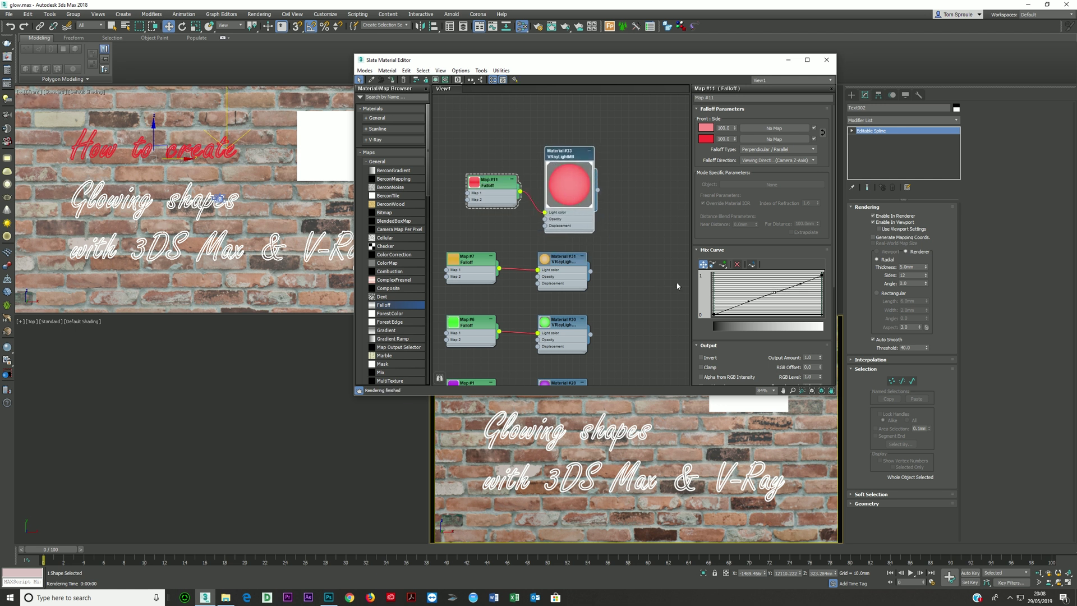
left_click_drag(774, 292, 751, 284)
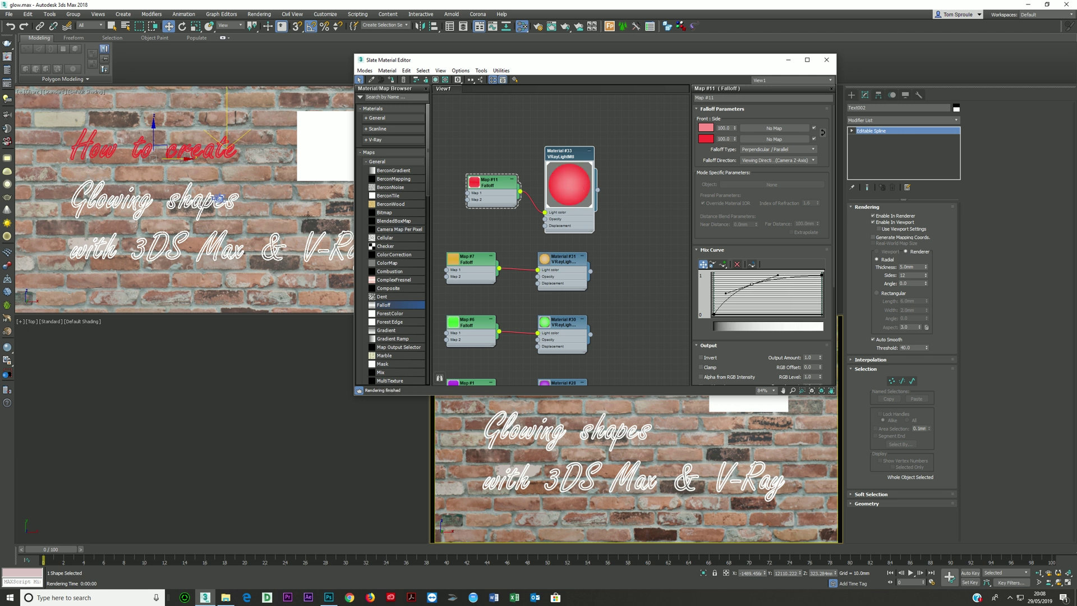
- Render the text region, inspect the red "create" tubes, and close the frame buffer
key("shift+q")
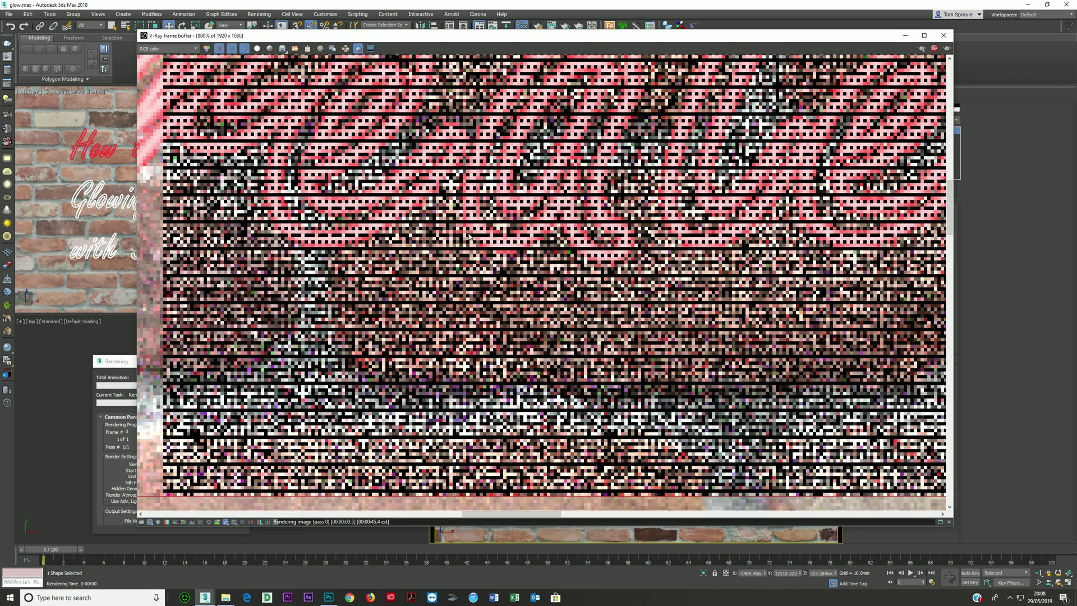
scroll(482, 233, "down", 1)
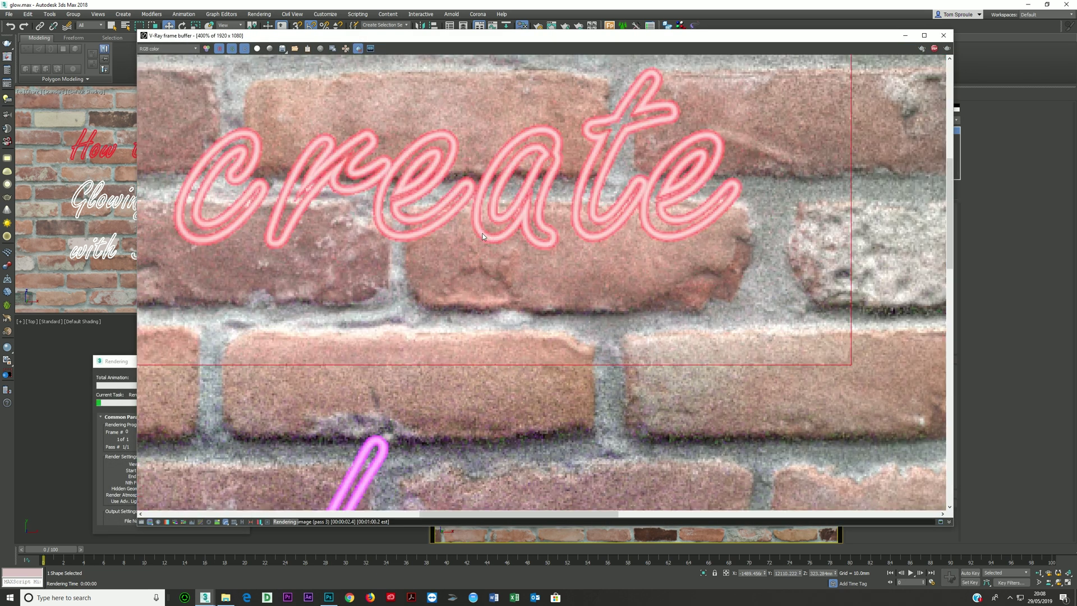
left_click(936, 50)
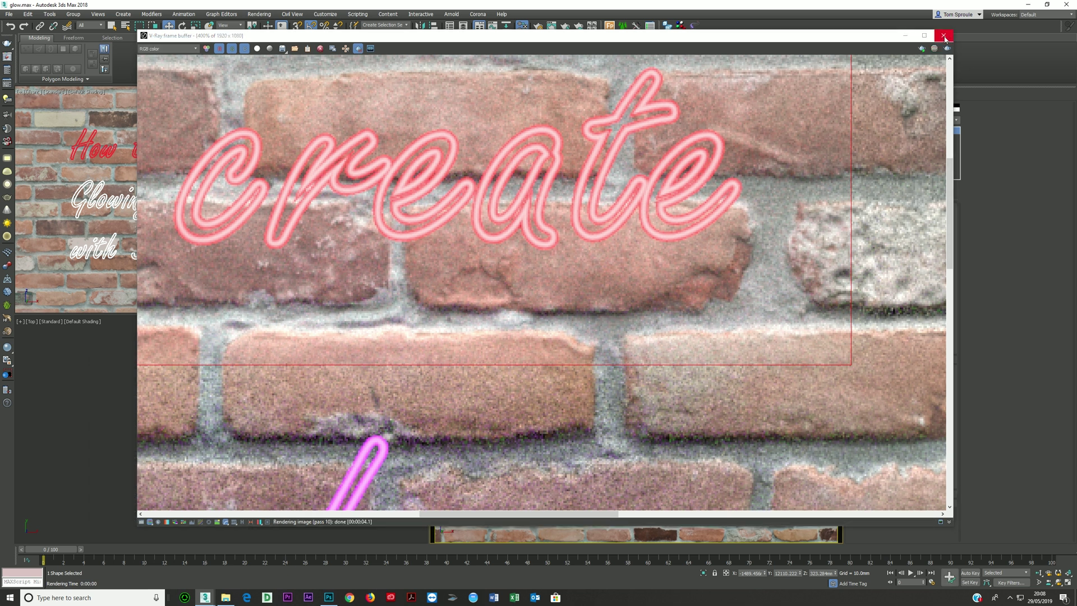
left_click(942, 35)
- Steepen the start of the red Falloff map's mix curve, re-render, and deepen its front color by raising the saturation
mouse_move(751, 287)
left_mouse_down()
mouse_move(740, 283)
mouse_move(755, 278)
mouse_move(735, 282)
left_mouse_up()
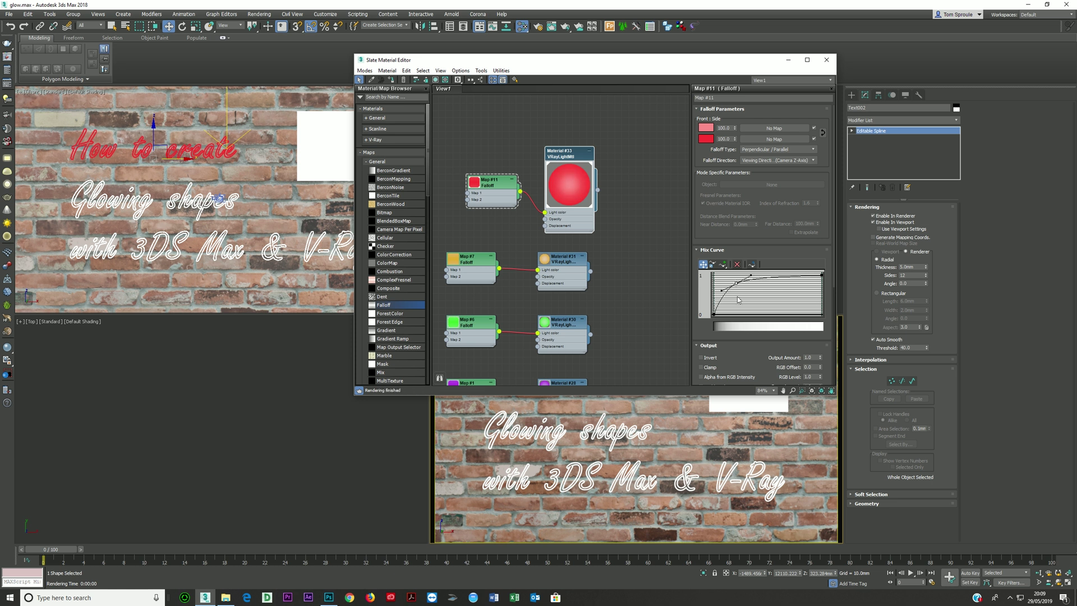
key("shift+q")
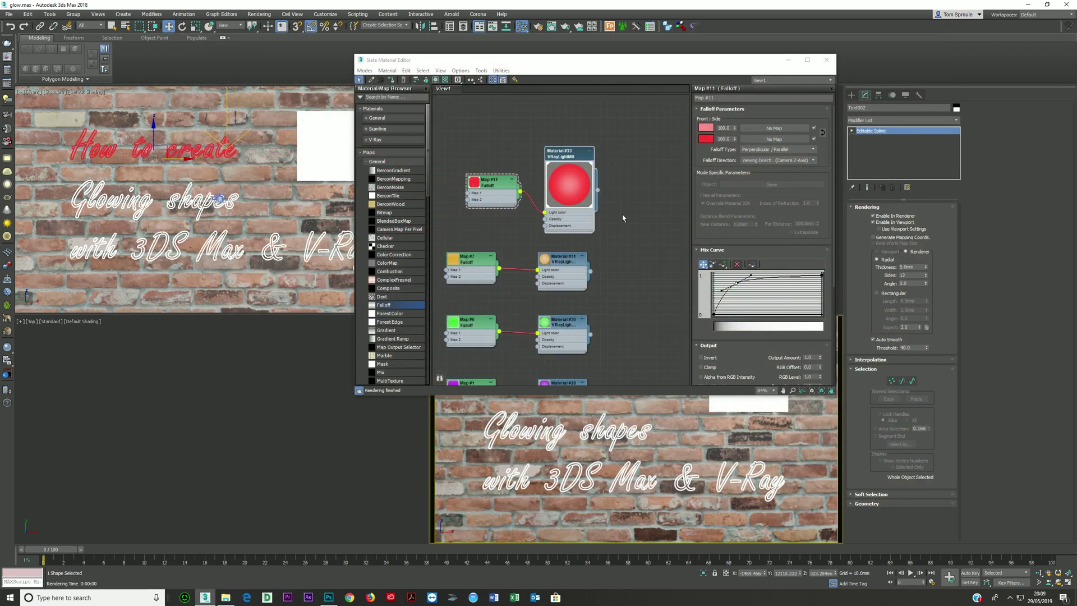
left_click(710, 128)
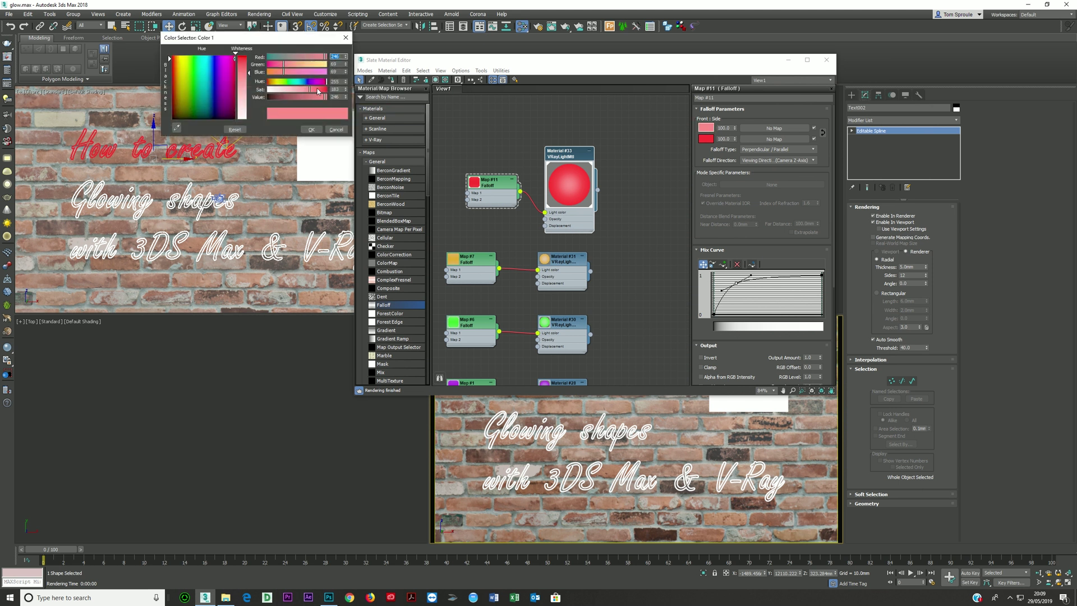
left_click(311, 130)
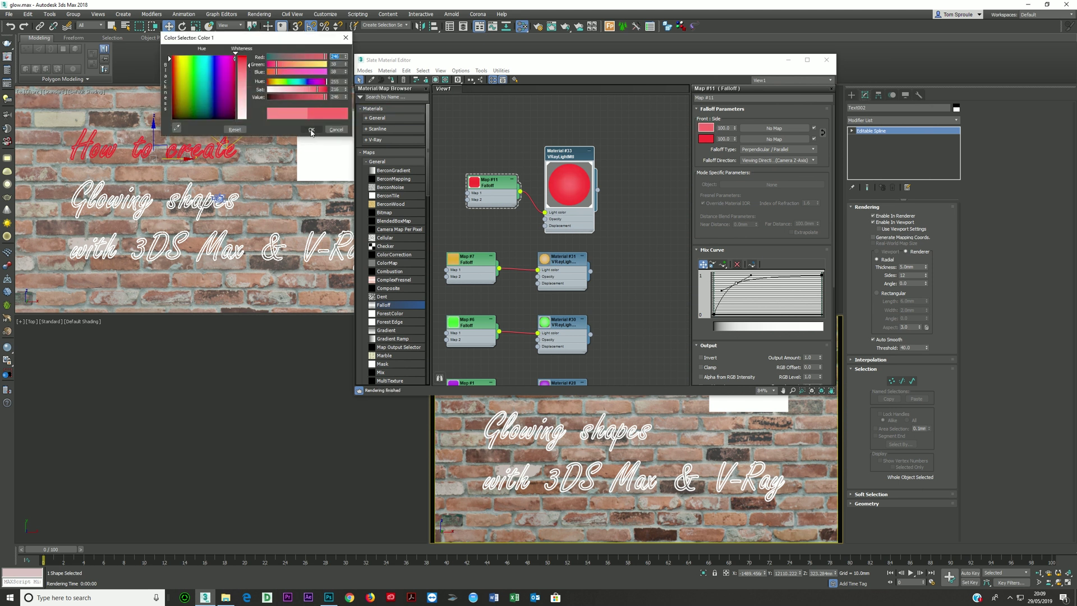
left_click_drag(321, 91, 315, 93)
left_click(311, 130)
- Render the region again, compare the red lettering with the purple and green lines, and close the frame buffer
key("shift+q")
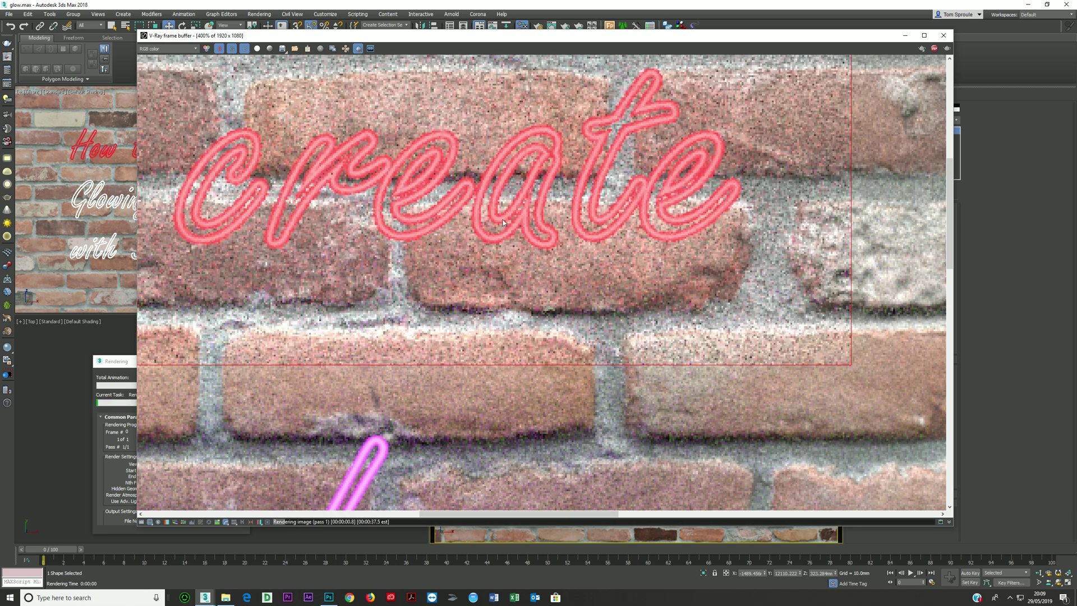
scroll(519, 218, "down", 2)
scroll(514, 197, "up", 1)
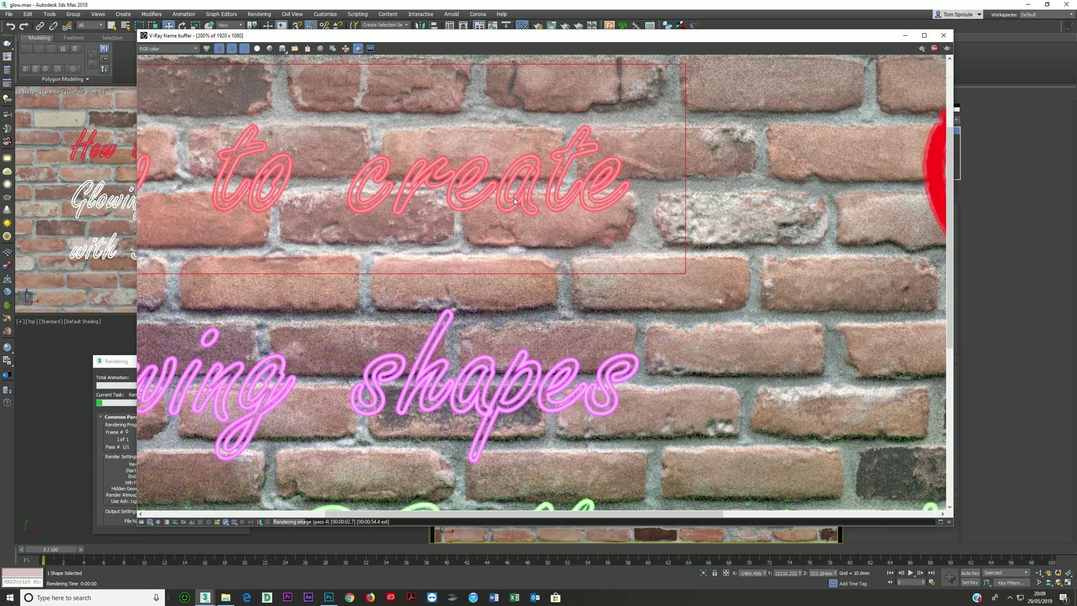
middle_click_drag(364, 208, 465, 182)
scroll(565, 181, "down", 1)
left_click(934, 49)
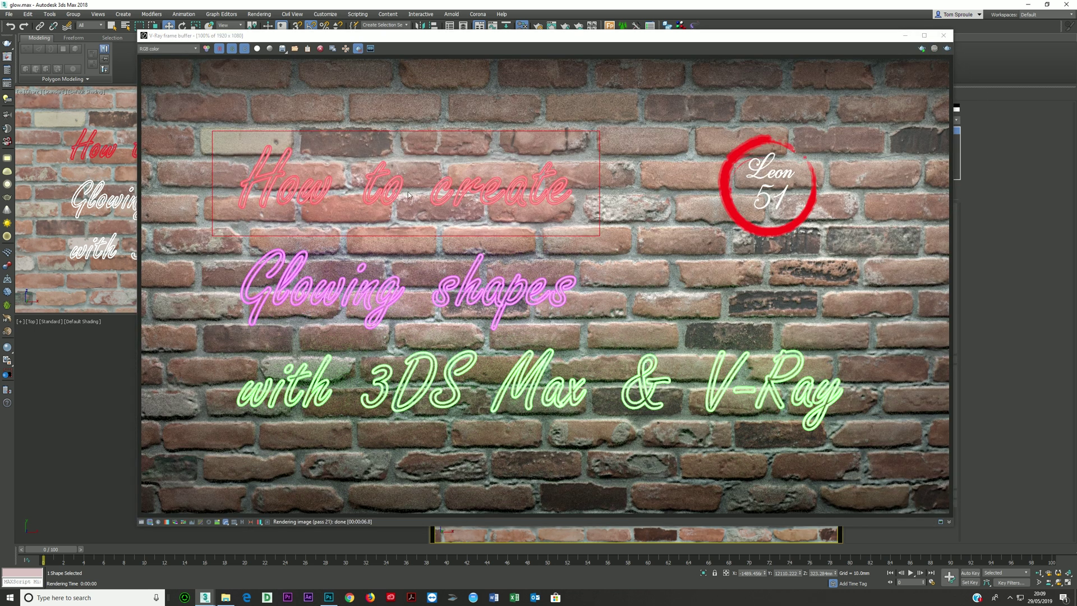
left_click(943, 35)
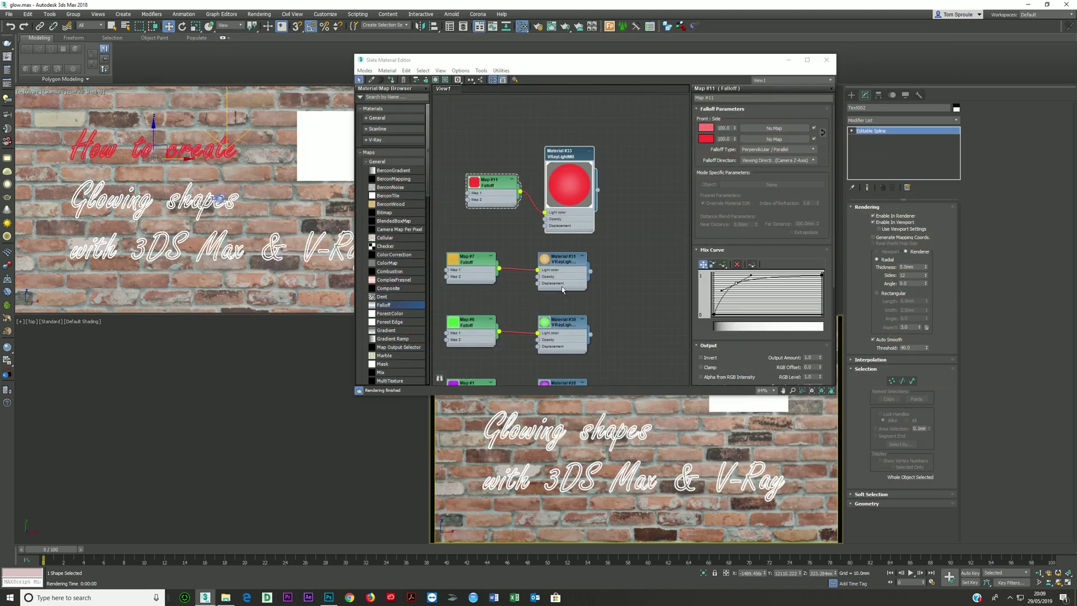
- Assign the orange Material #31 to the "How to create" text and show the material's parameters
left_click(560, 268)
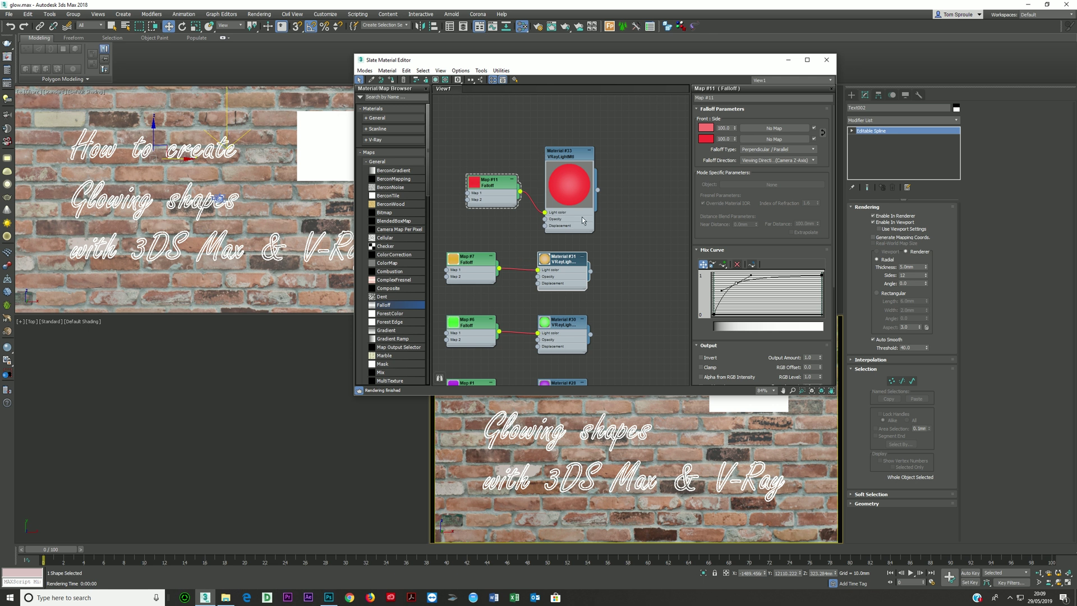
double_click(564, 273)
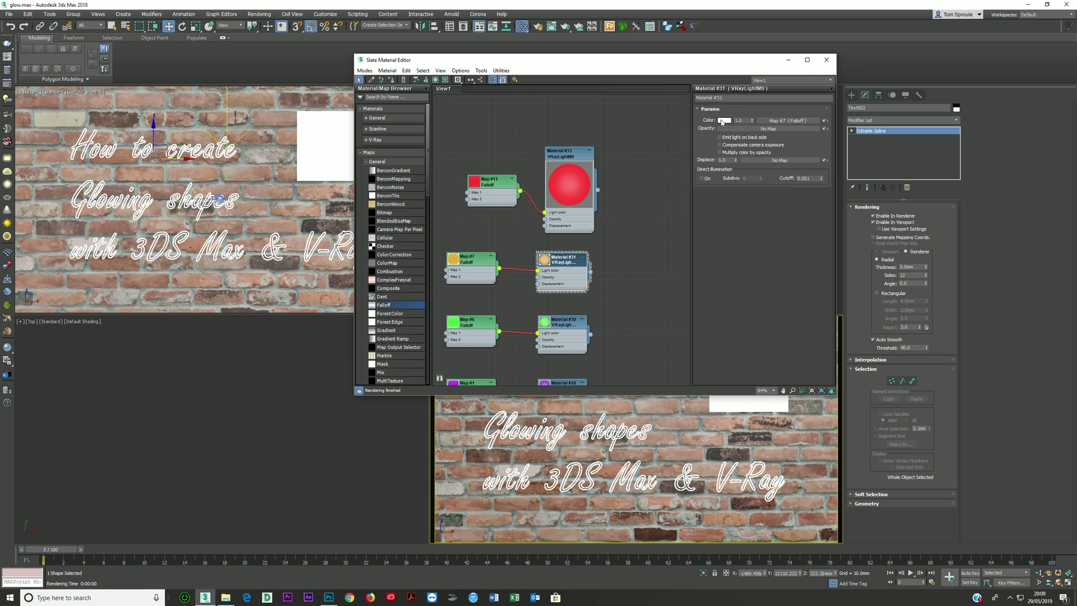
- Compare the colors and mix curves of the orange, green, red and purple Falloff maps, and close the Slate Material Editor
double_click(476, 278)
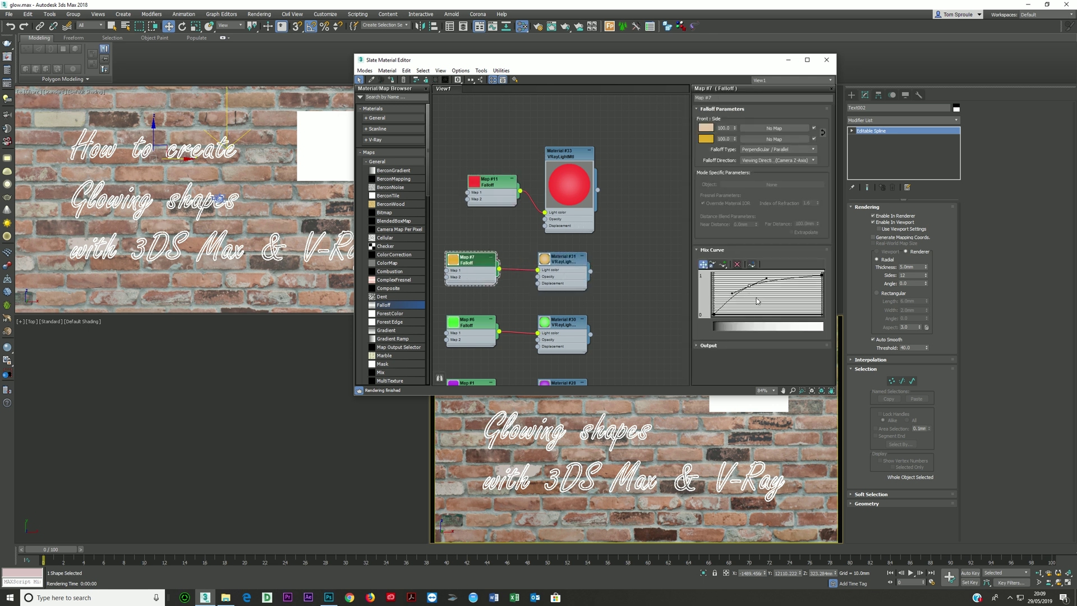
double_click(479, 340)
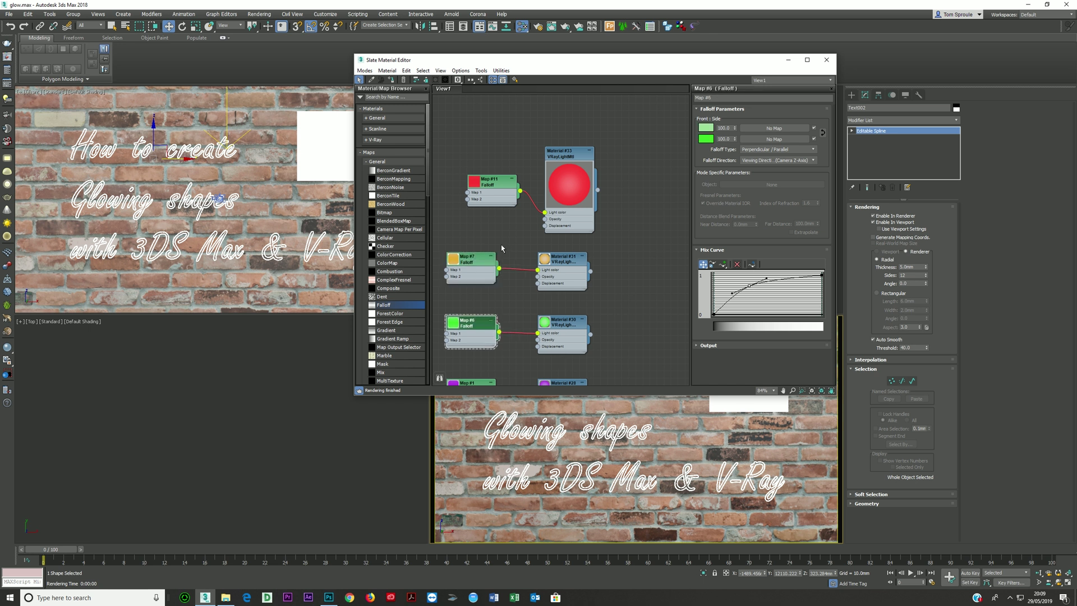
double_click(499, 198)
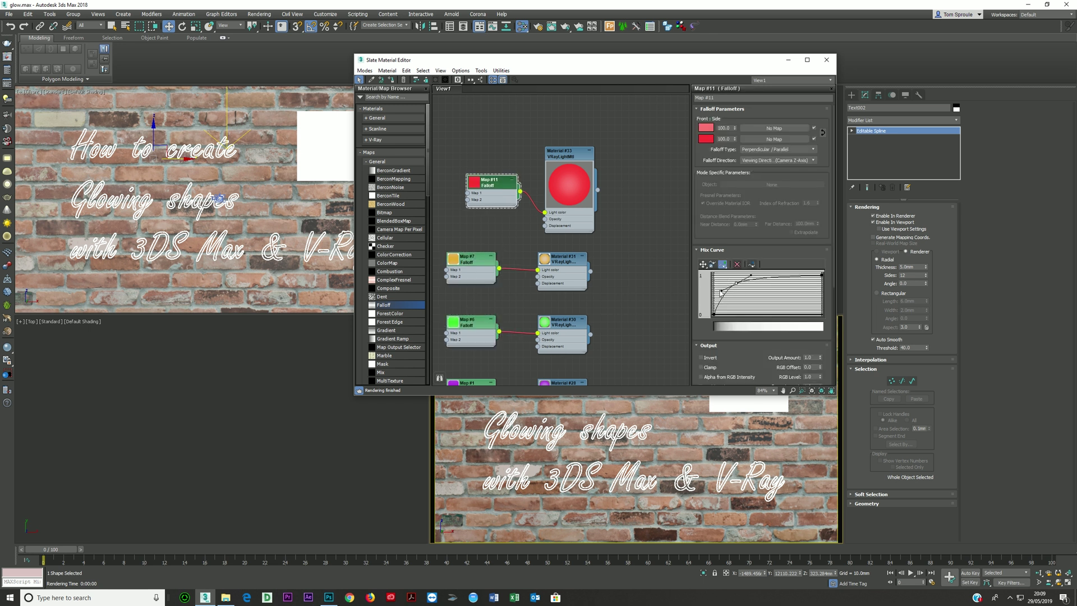
middle_click_drag(536, 321, 600, 157)
double_click(553, 243)
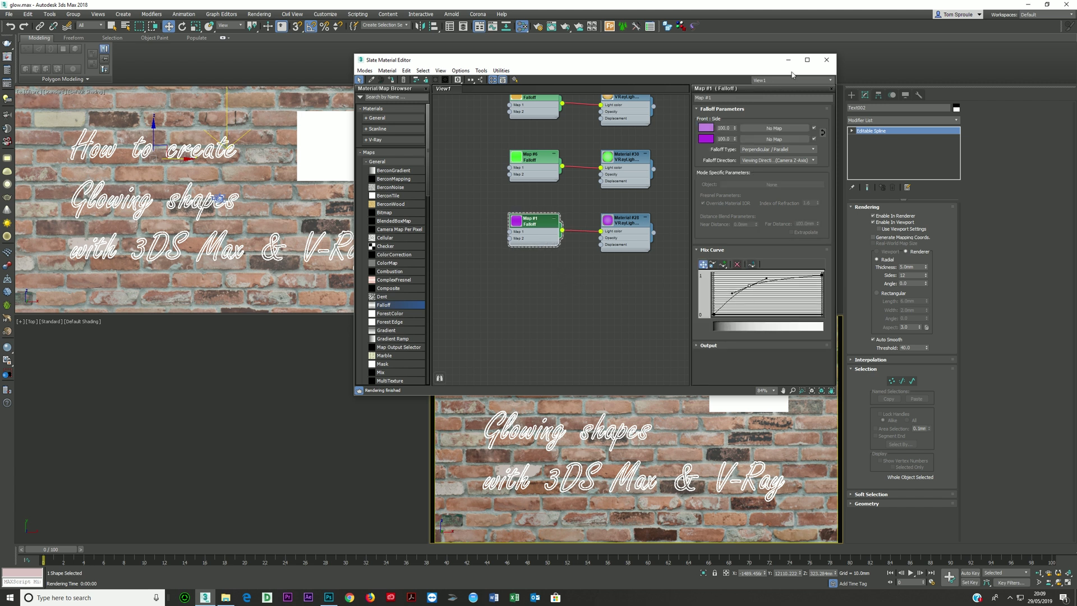
left_click(826, 60)
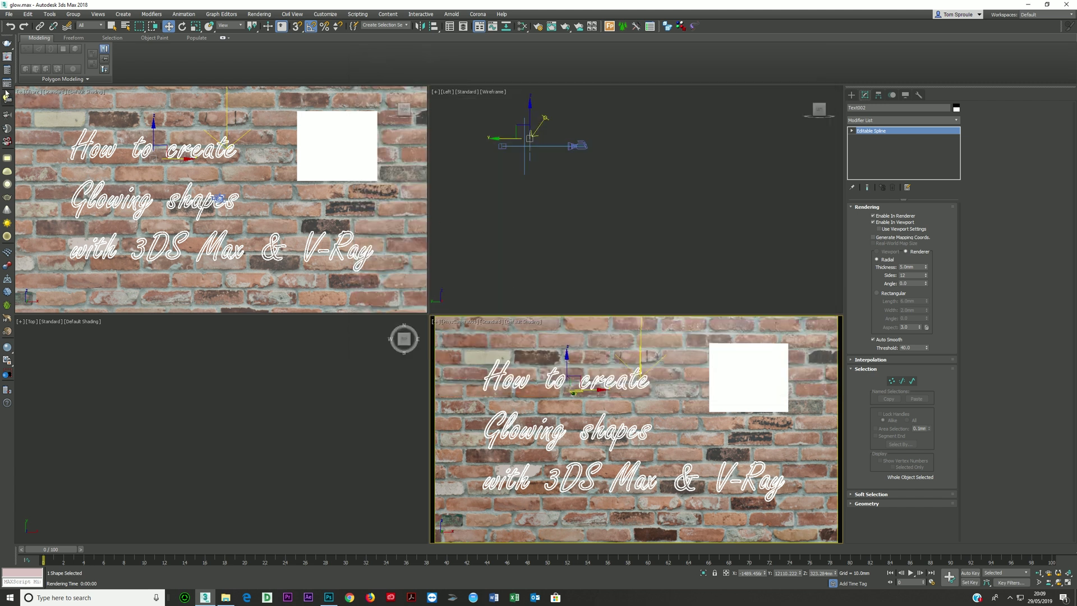
- Reopen the V-Ray frame buffer and turn off region rendering
left_click(8, 57)
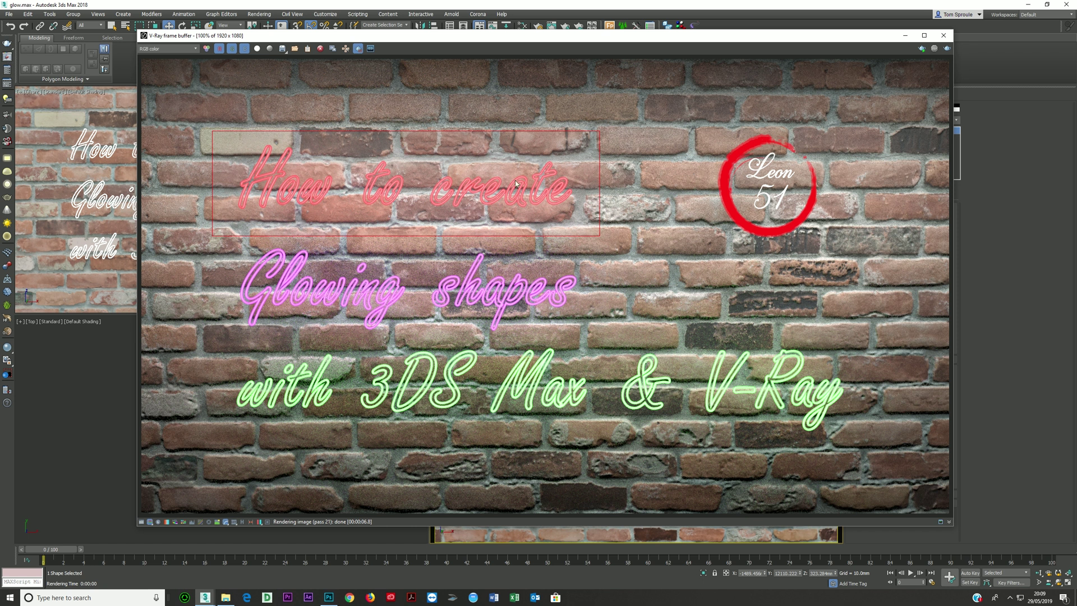
left_click(358, 48)
scroll(481, 278, "down", 3)
scroll(481, 278, "up", 3)
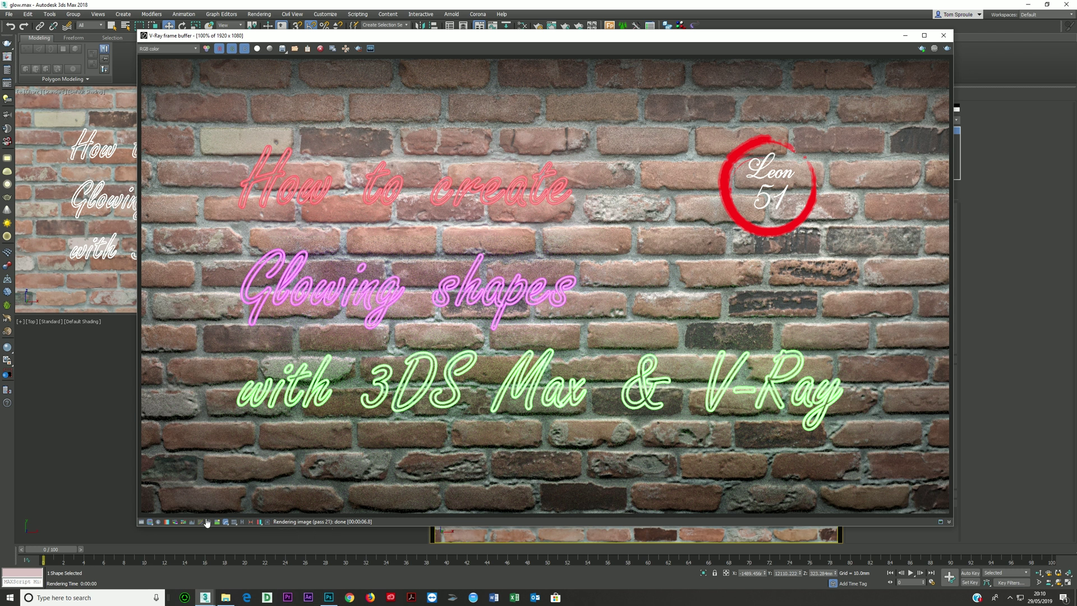
- Show the frame buffer's lens effects settings, enable the bloom effect, and raise its weight to 75.47
left_click(269, 525)
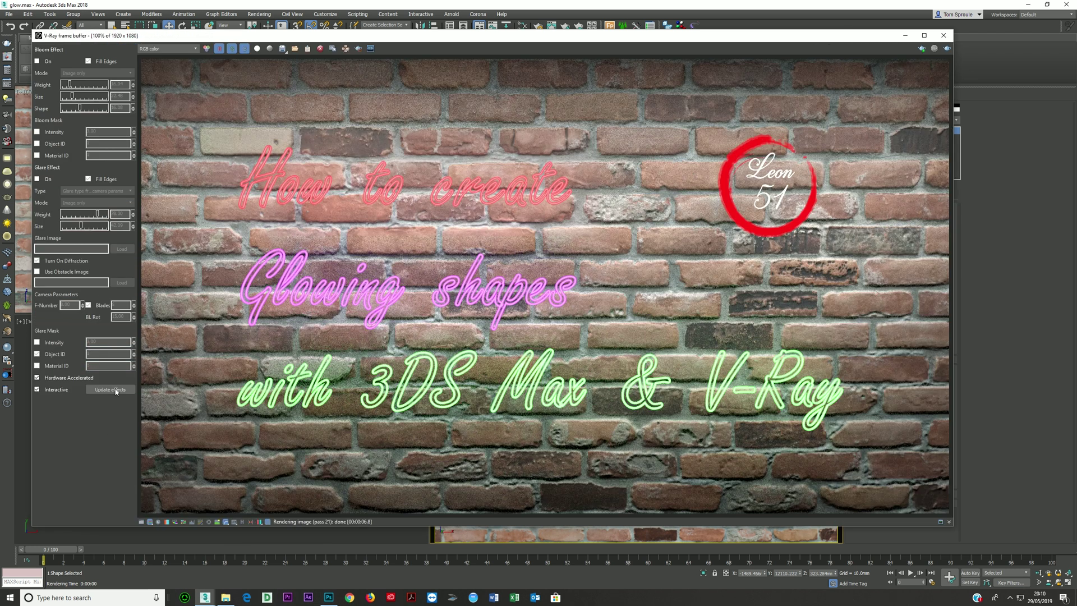
left_click(141, 521)
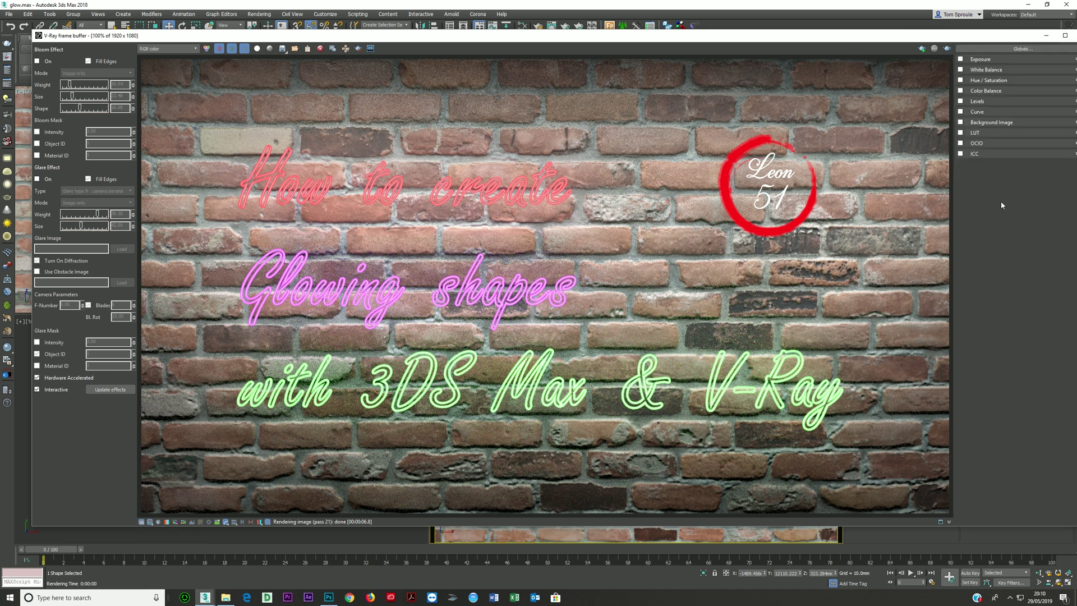
left_click(141, 522)
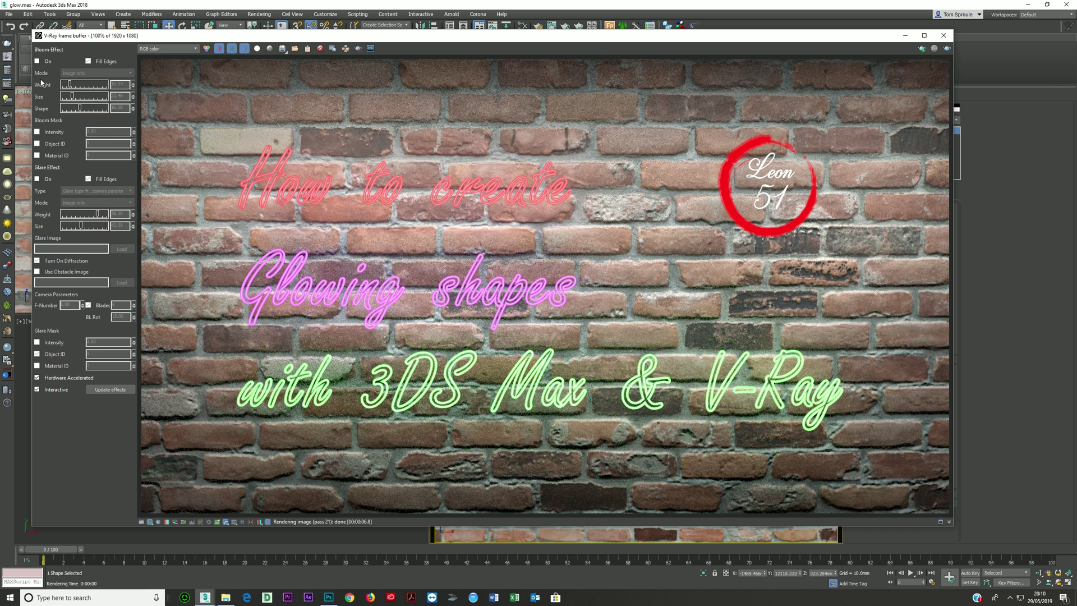
left_click(37, 61)
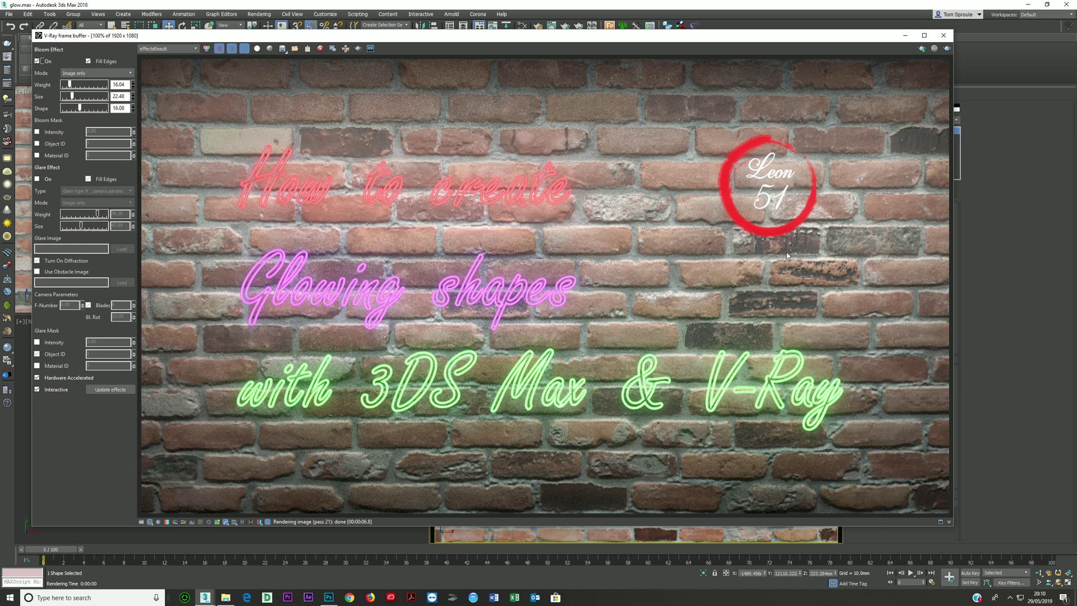
left_click(79, 84)
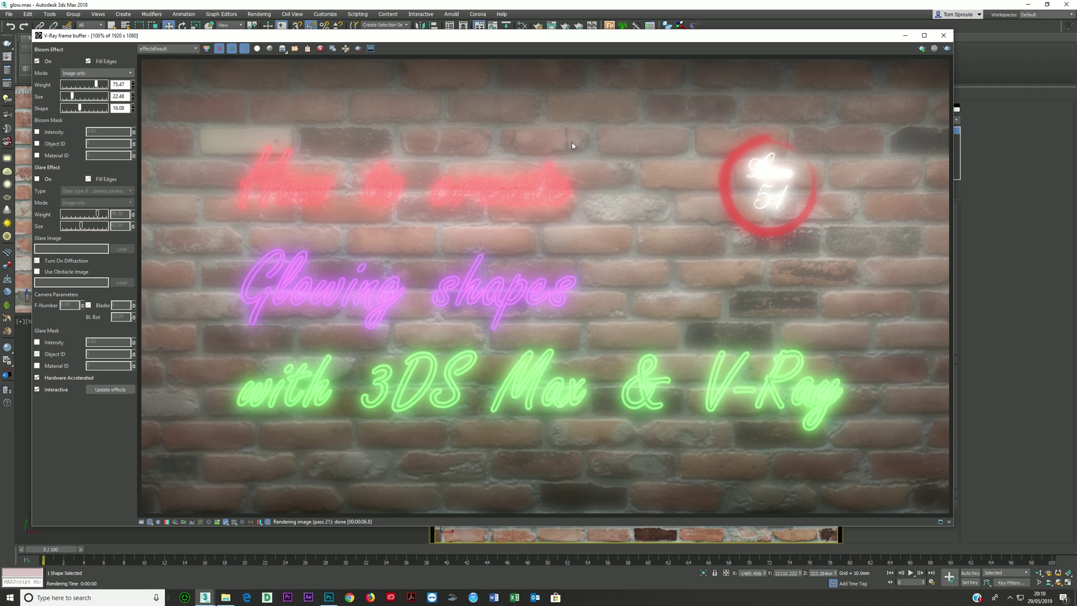
- Move the frame buffer aside, select the VRayLight, examine its placement in an orbited side view, and bring the frame buffer back
left_click_drag(559, 37, 512, 453)
scroll(539, 128, "up", 5)
middle_click_drag(540, 129, 509, 180)
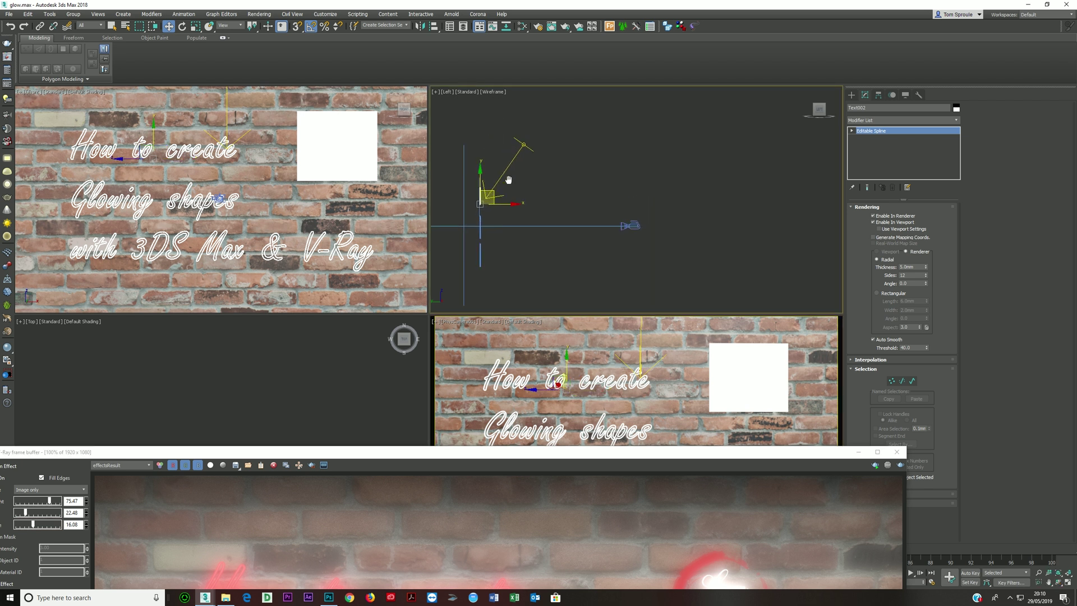
left_click_drag(501, 125, 563, 173)
middle_click_drag(563, 173, 650, 189, "alt")
middle_click_drag(651, 189, 622, 202, "alt")
left_click_drag(492, 452, 527, 44)
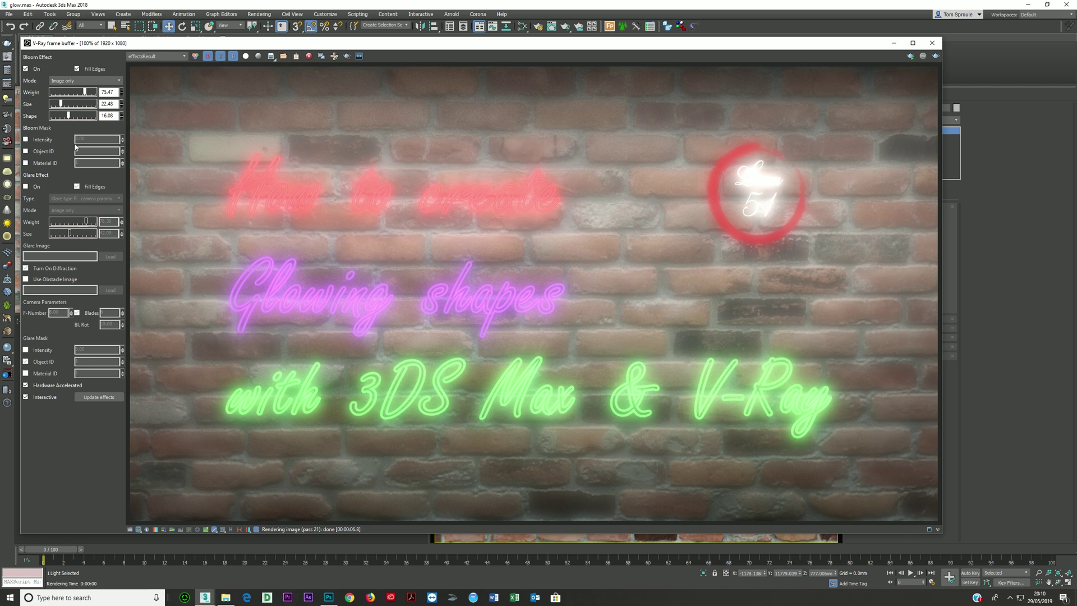
- Restrict the bloom effect with a mask on Material ID 1 and move the frame buffer out of the way
left_click(25, 163)
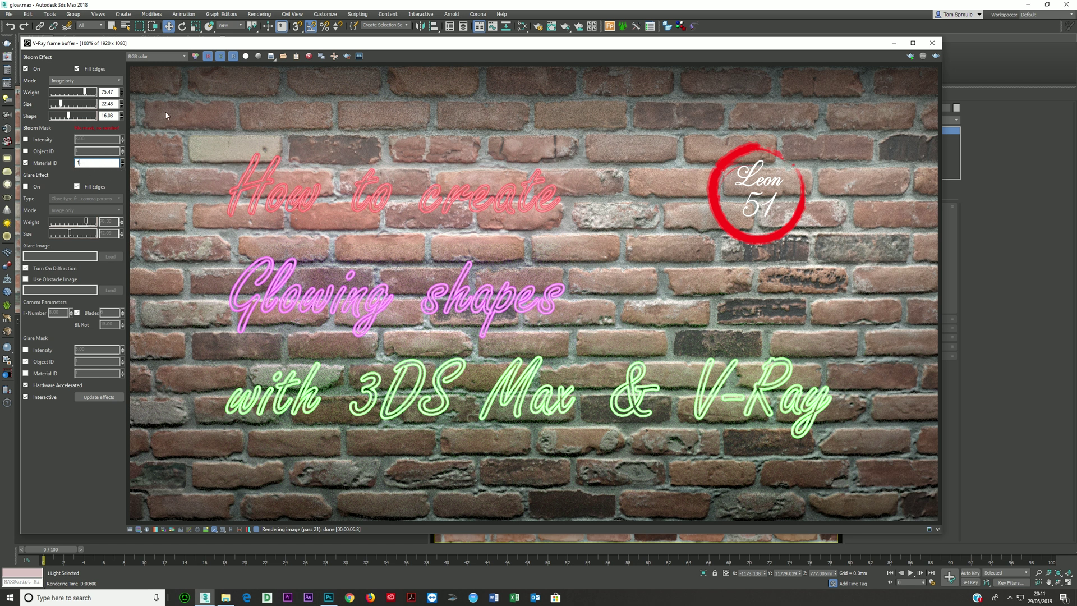
left_click_drag(312, 44, 261, 168)
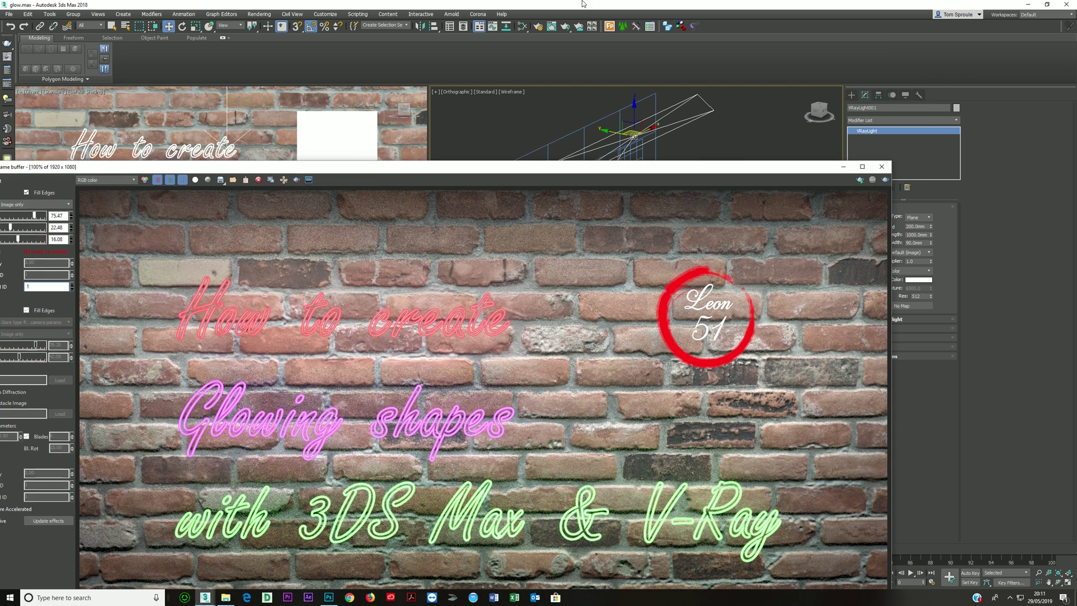
- In the Slate Material Editor, assign material ID channel 1 to the orange Material #31, green Material #30 and purple Material #28
left_click(522, 26)
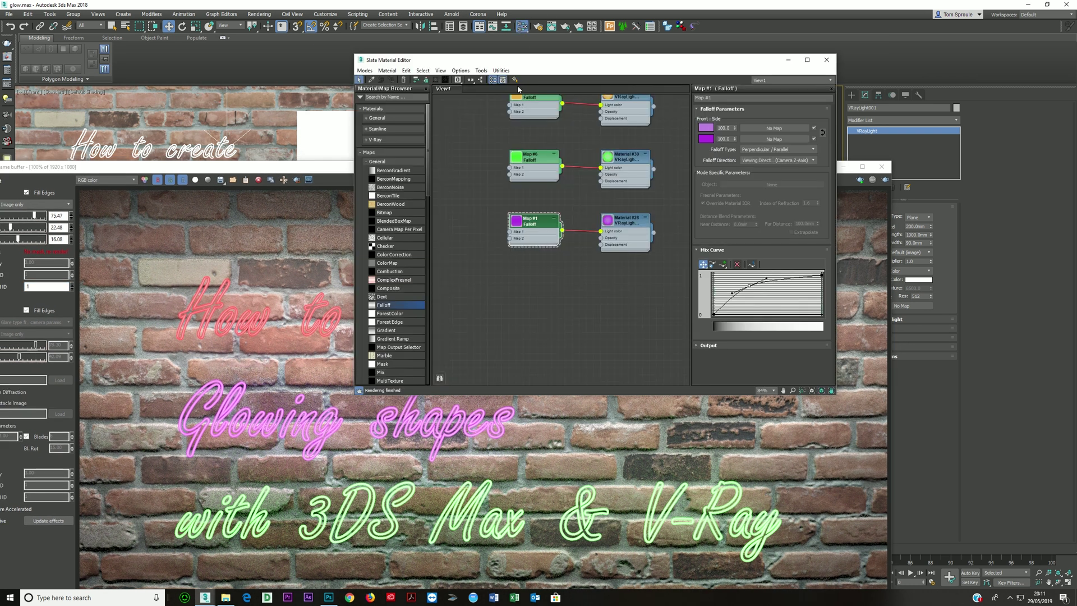
middle_click_drag(561, 118, 516, 187)
left_click(582, 162)
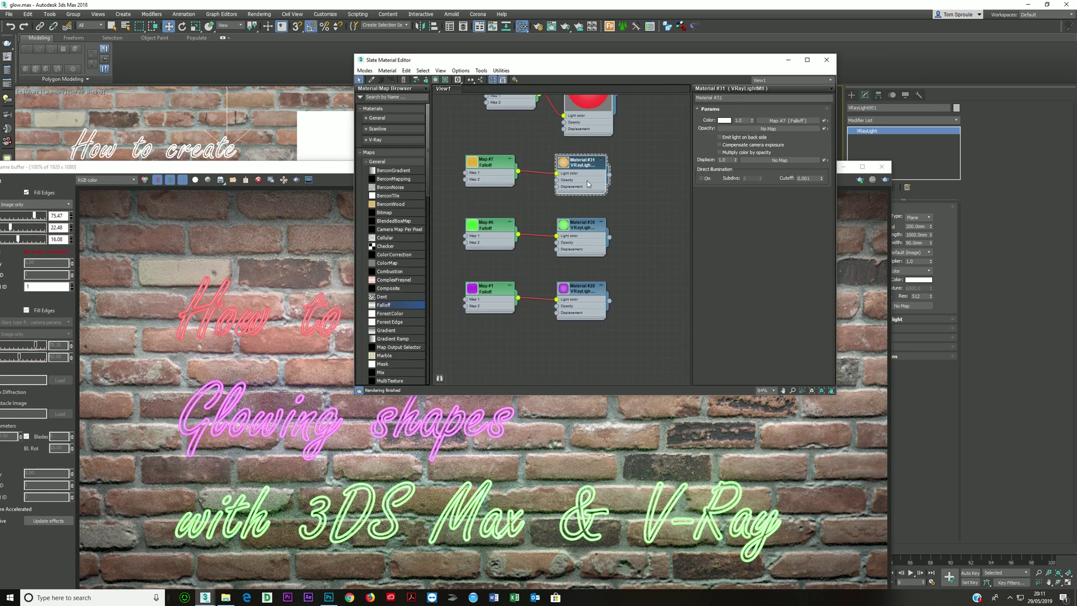
left_click_drag(457, 82, 455, 101)
double_click(583, 237)
left_click_drag(457, 79, 457, 100)
left_click(589, 298)
left_click(590, 304)
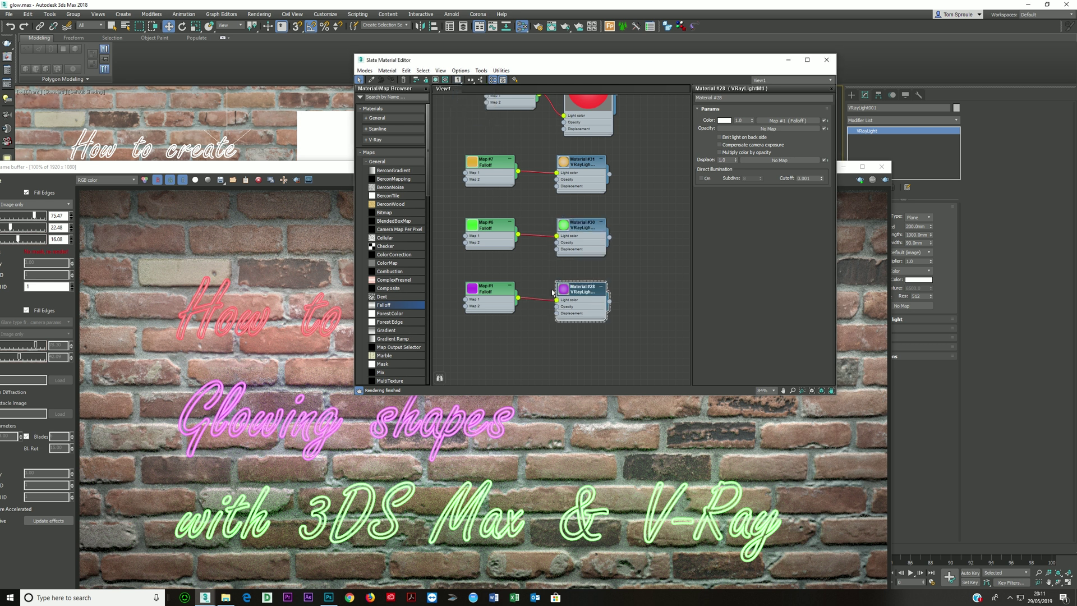
- Assign material ID channel 1 to the logo's VRayLightMtl, Material #29, and close the Slate Material Editor
middle_click_drag(579, 305, 570, 198)
left_click_drag(670, 64, 700, 79)
left_click(595, 250)
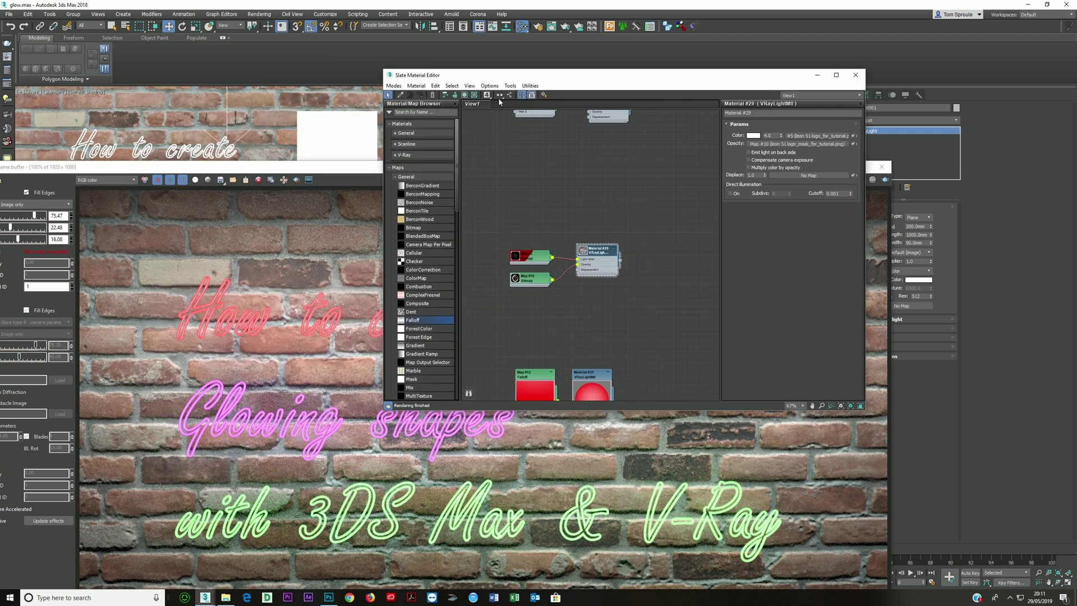
left_click_drag(485, 95, 483, 111)
left_click(854, 75)
- Bring the V-Ray frame buffer back into full view, render the scene with the masked bloom, and stop the render early
left_click_drag(495, 163, 583, 48)
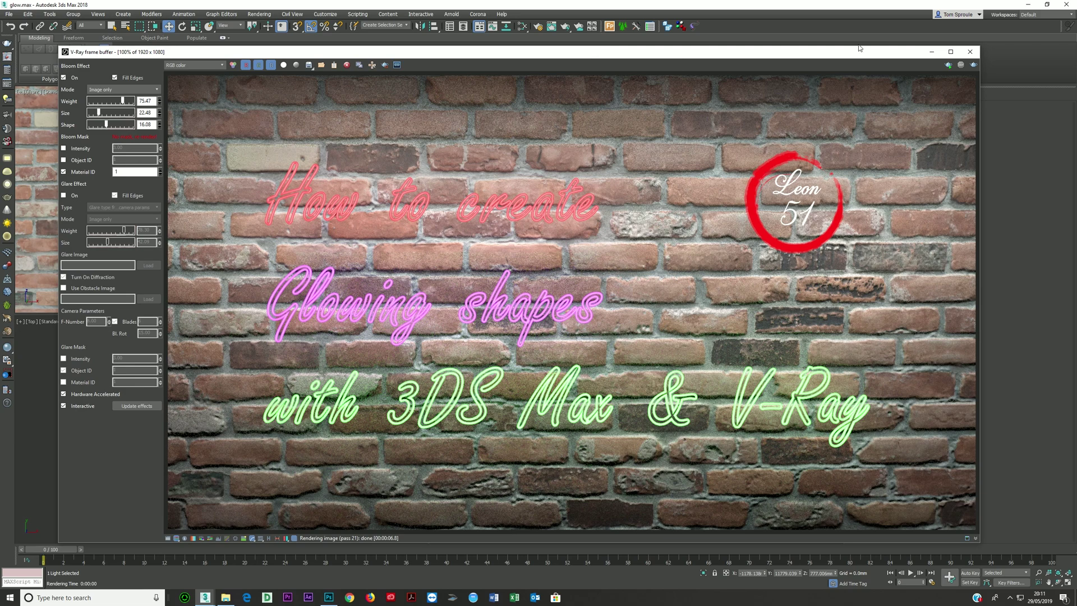
left_click(973, 65)
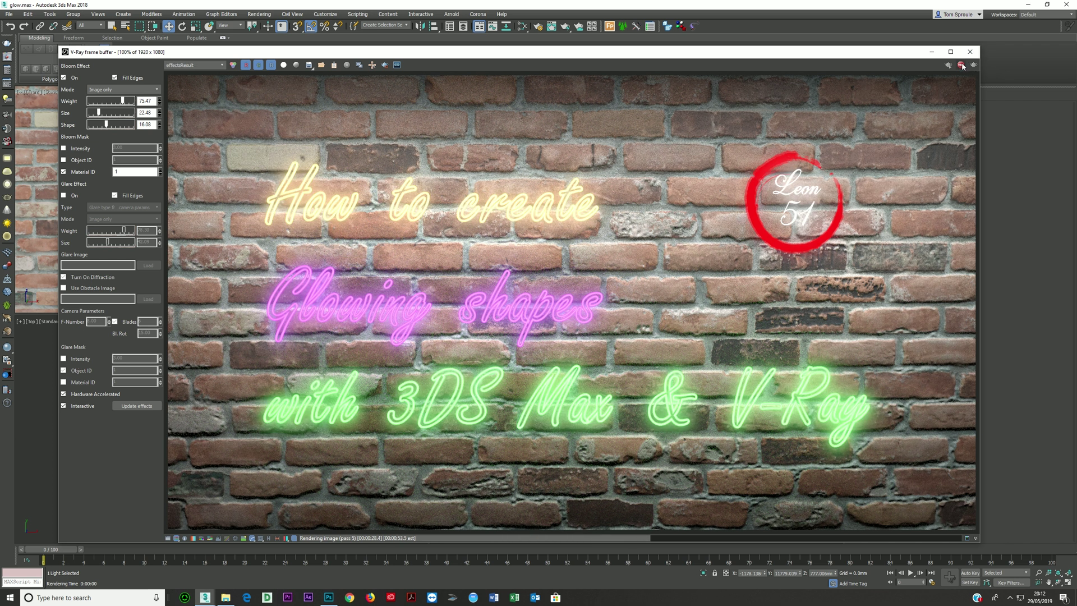
left_click(960, 65)
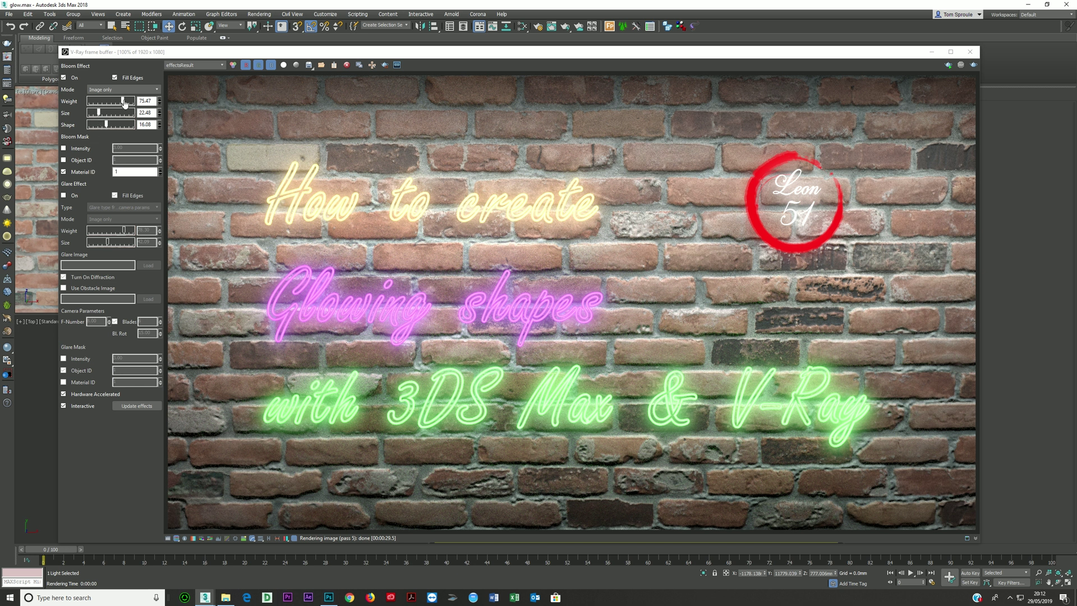
- Adjust the bloom effect to weight 83.96, size 25.28 and shape 11.67
left_click_drag(125, 102, 95, 115)
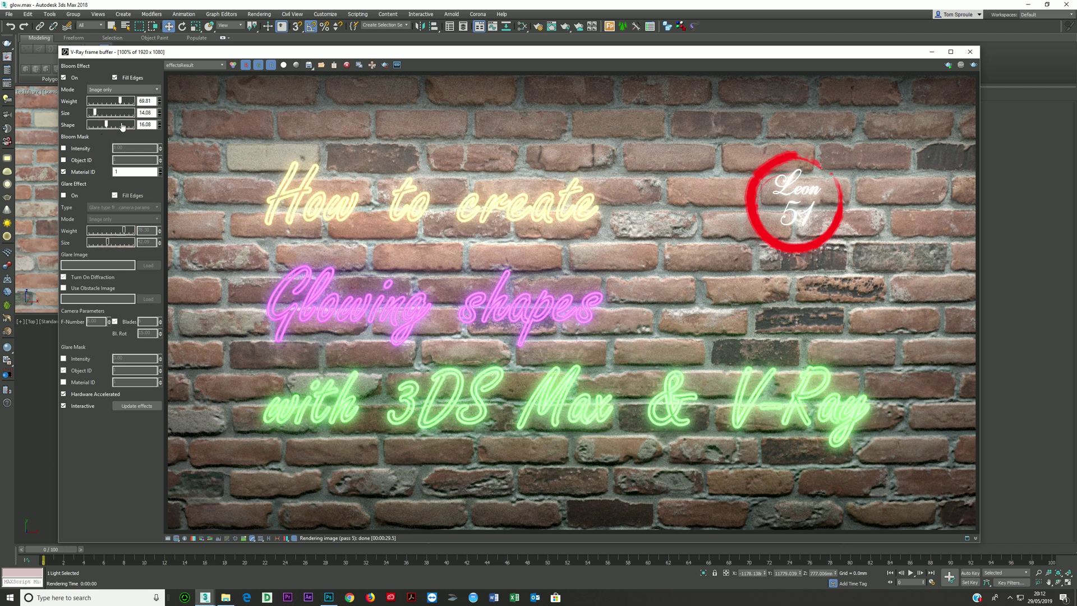
left_click_drag(114, 118, 119, 115)
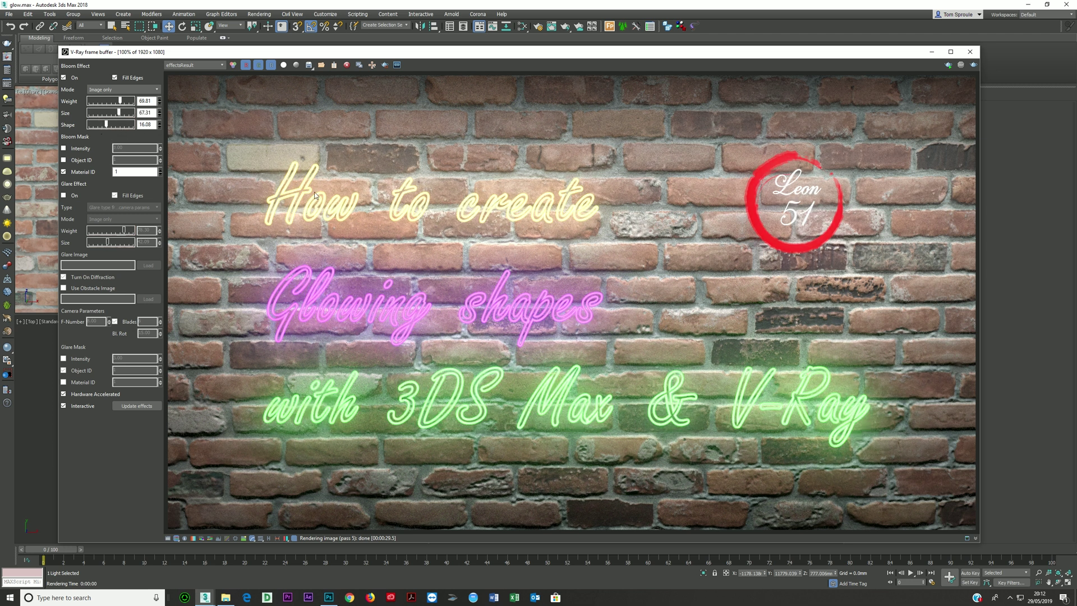
mouse_move(106, 125)
left_mouse_down()
mouse_move(141, 125)
mouse_move(111, 113)
left_mouse_up()
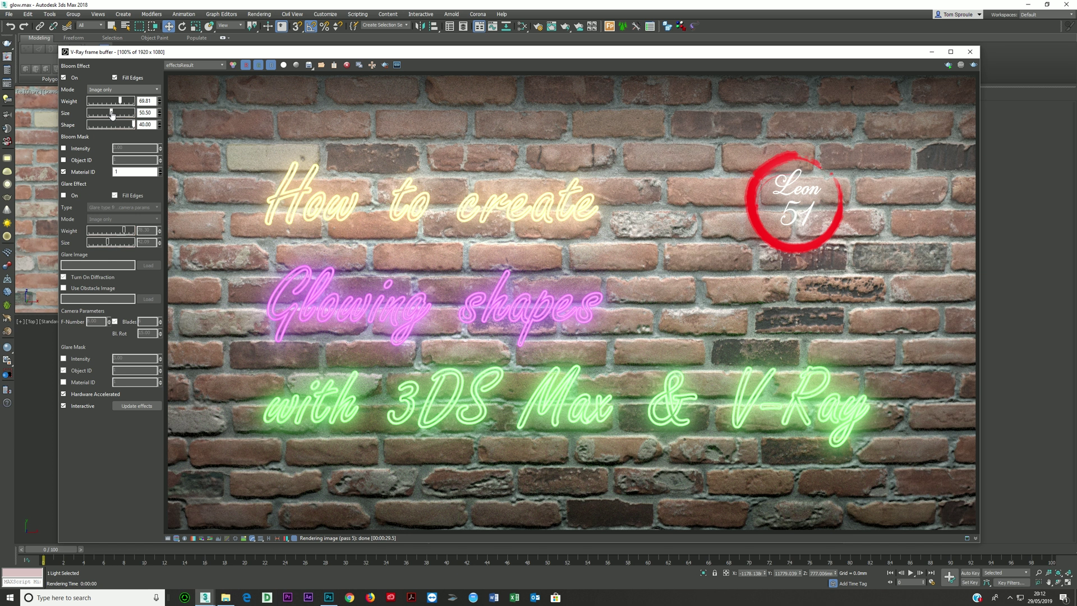
left_click(115, 124)
left_click(105, 112)
left_click(101, 125)
left_click(98, 113)
left_click_drag(98, 113, 101, 113)
left_click_drag(120, 101, 125, 102)
left_click_drag(125, 103, 127, 103)
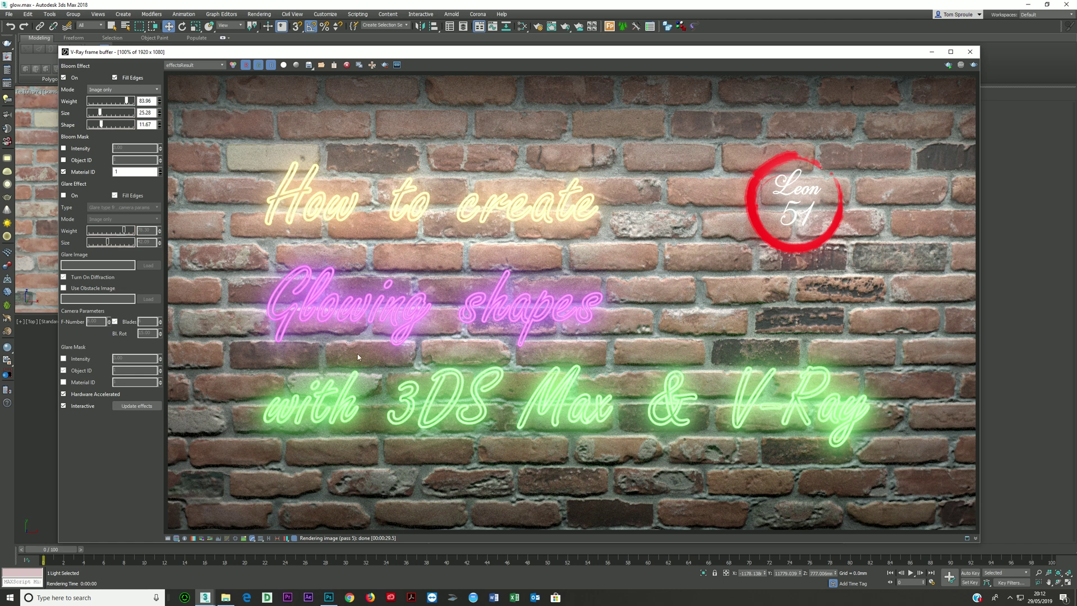
- Examine the glow on the purple and green text up close in the rendered image
scroll(532, 341, "up", 3)
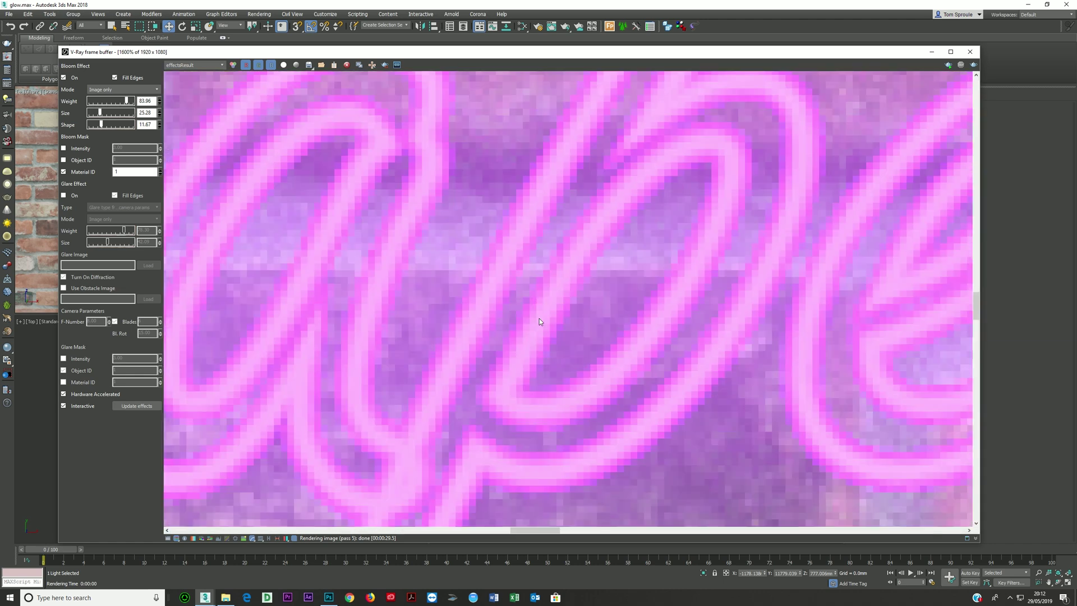
scroll(544, 318, "down", 1)
scroll(531, 327, "down", 4)
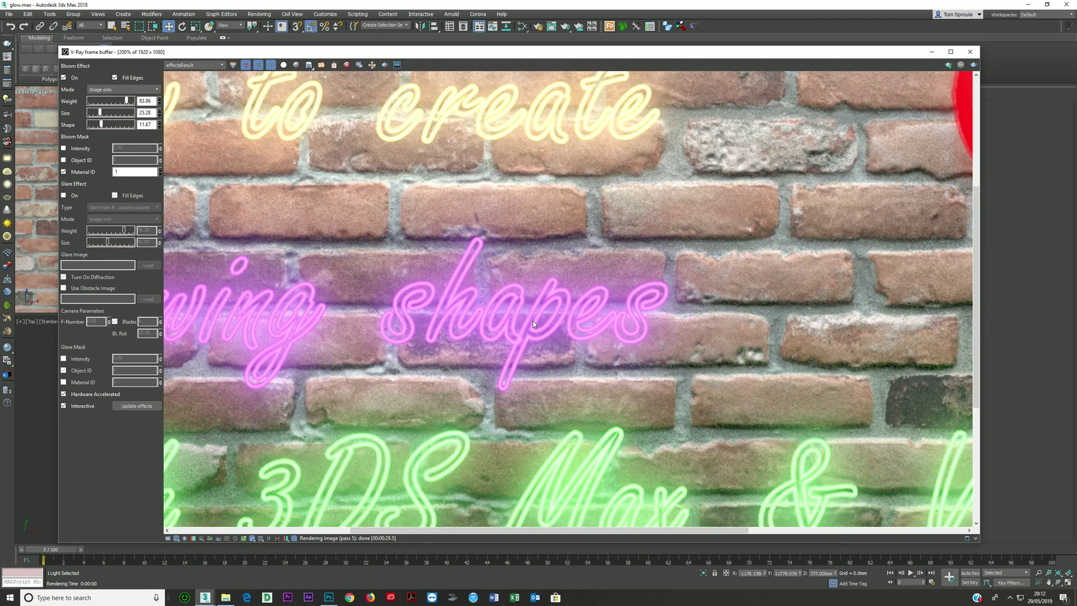
scroll(540, 414, "up", 1)
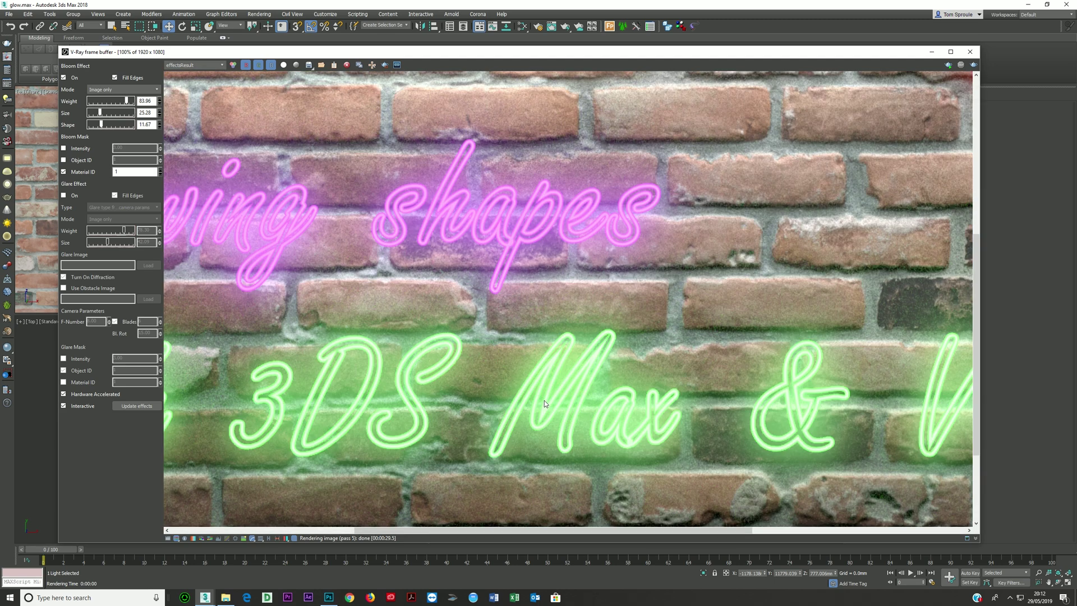
scroll(544, 401, "down", 1)
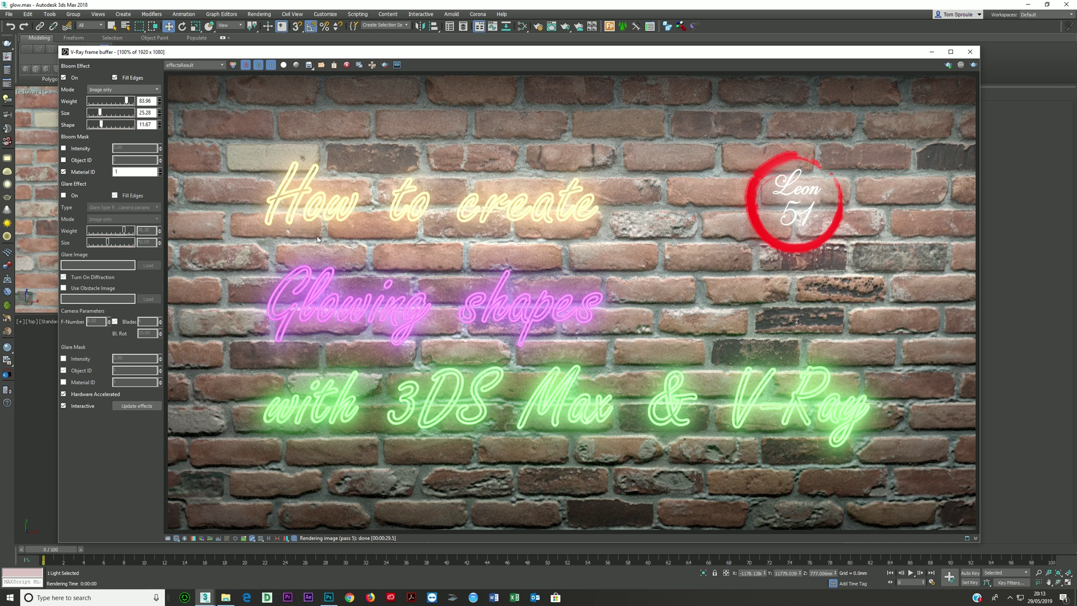
- Enable the glare effect, mask it by Material ID 1 instead of Object ID, and re-render the scene briefly
left_click(63, 195)
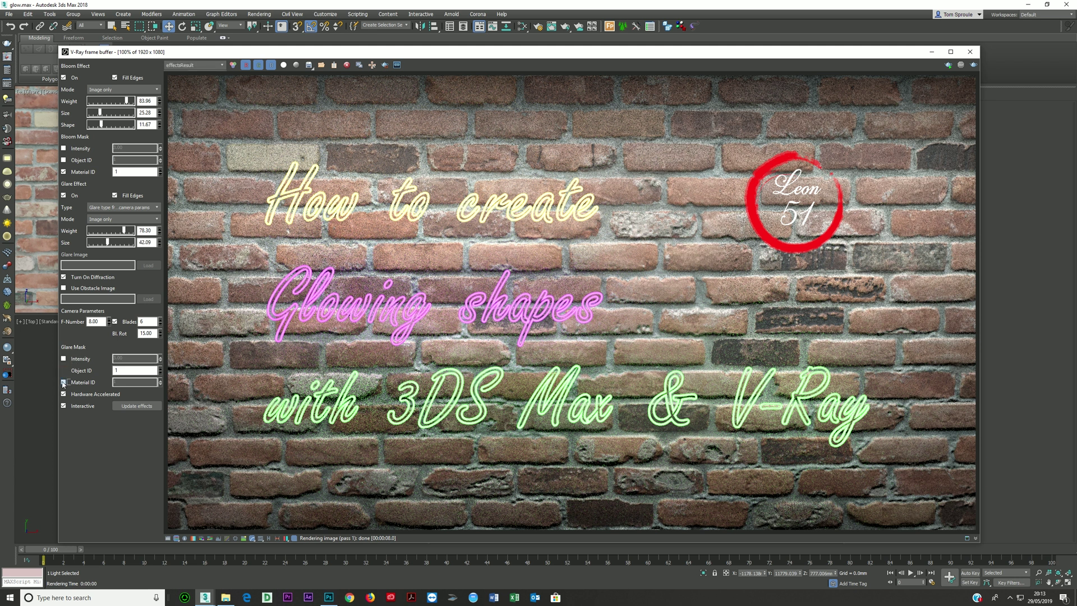
left_click(64, 383)
left_click(64, 371)
left_click(64, 371)
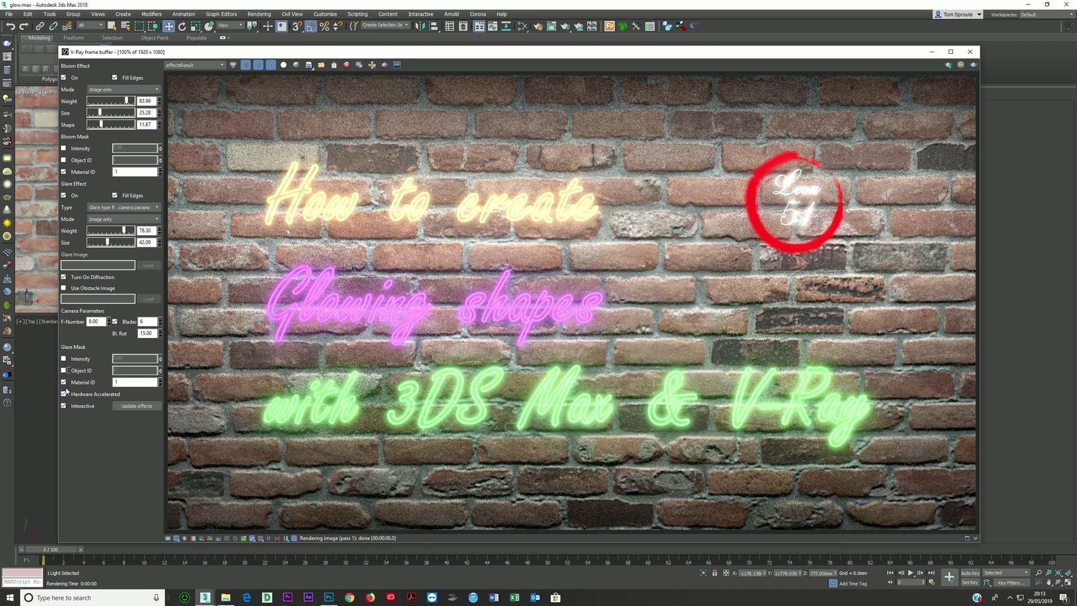
left_click(973, 65)
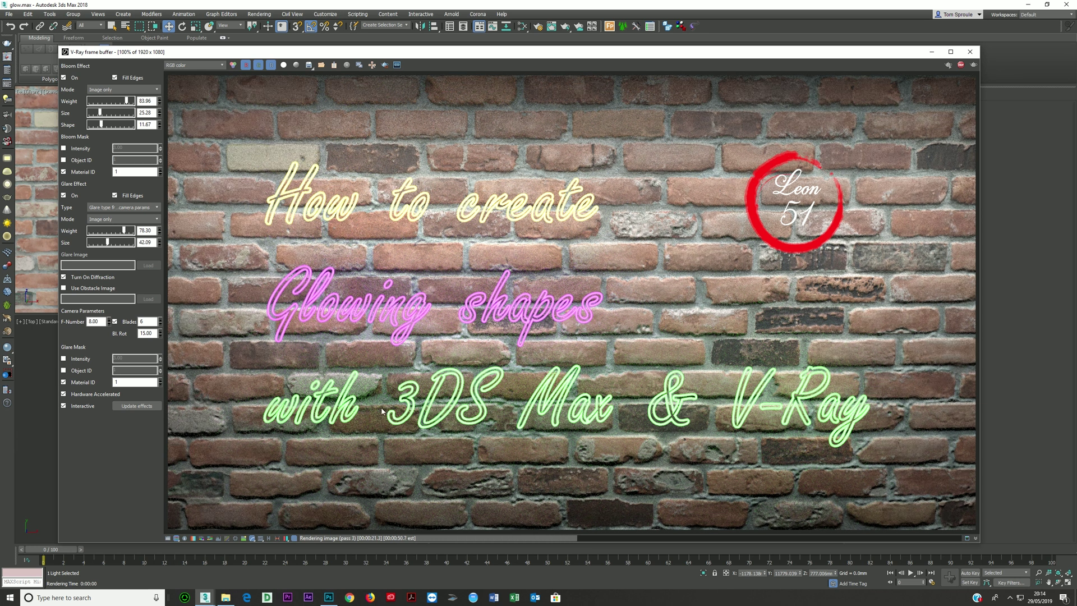
left_click(960, 65)
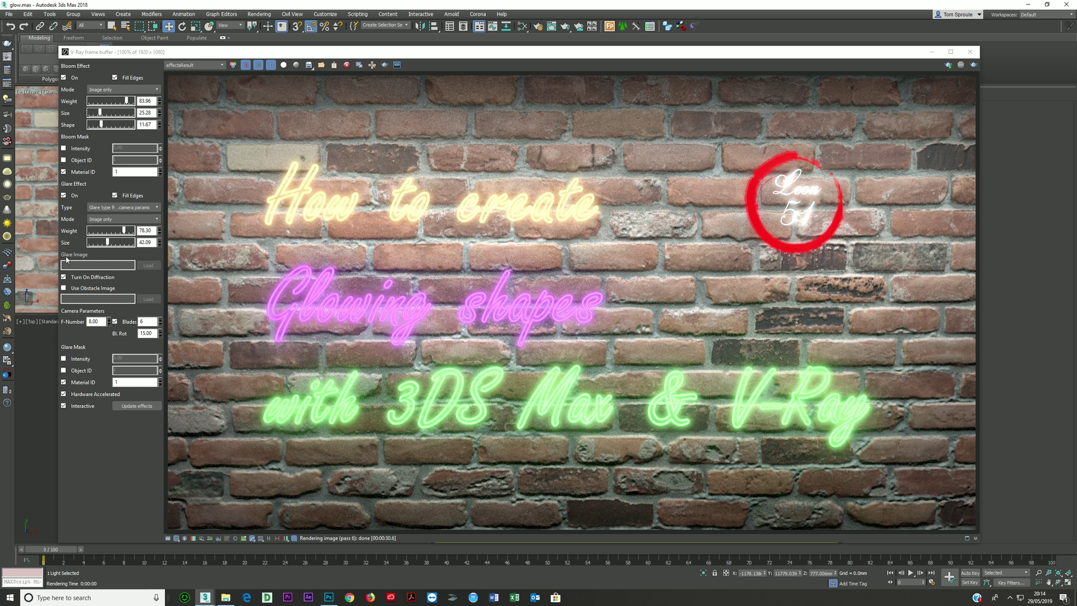
- Set the glare weight to 41.51 and size to 25.28, judging the glare with the bloom effect temporarily off
left_click(64, 195)
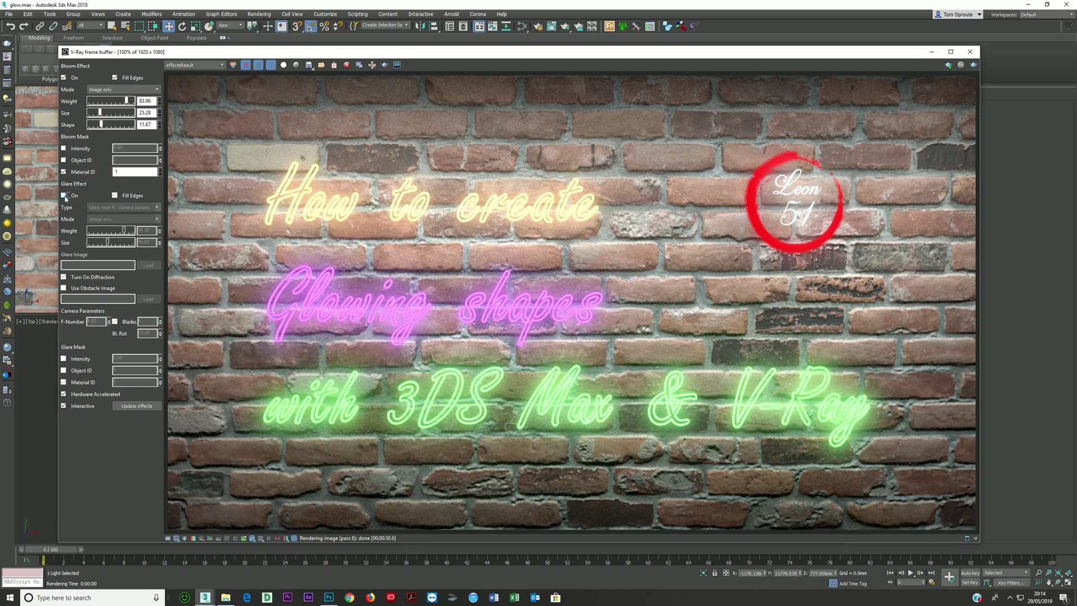
left_click(64, 195)
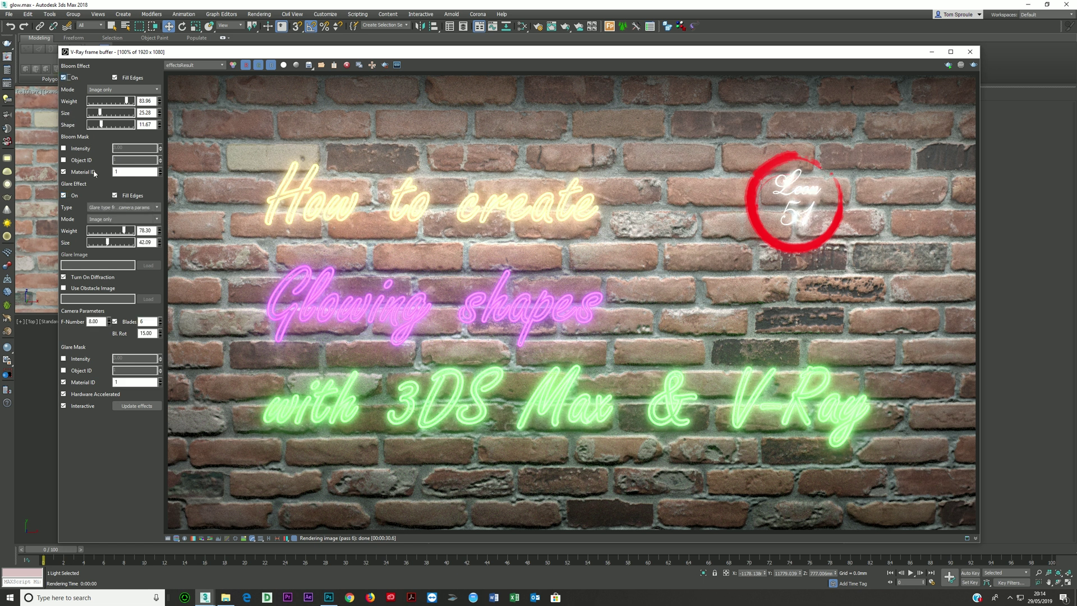
left_click(97, 230)
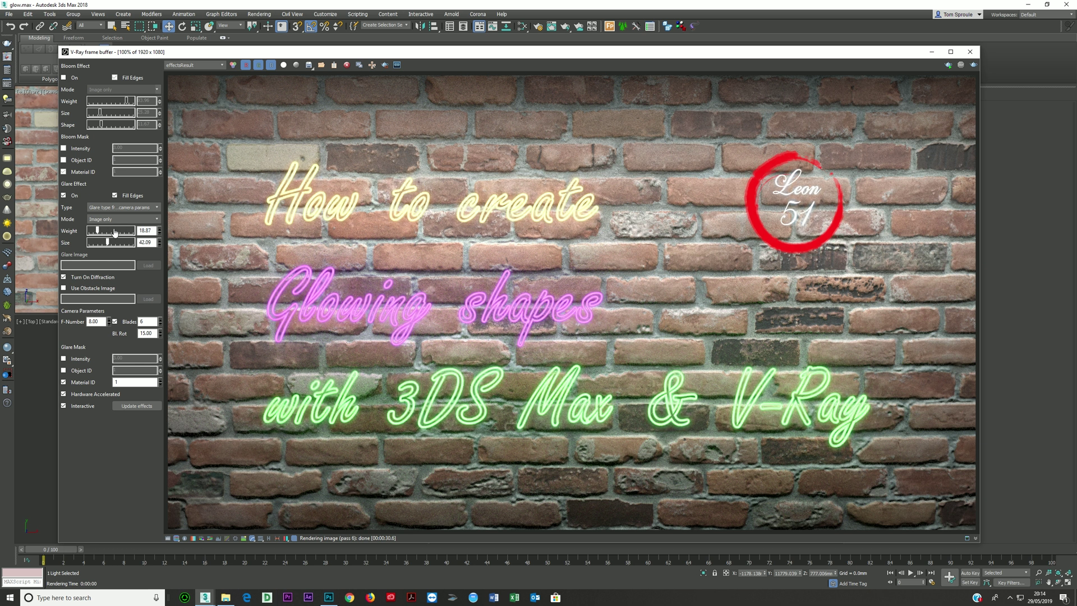
left_click(124, 242)
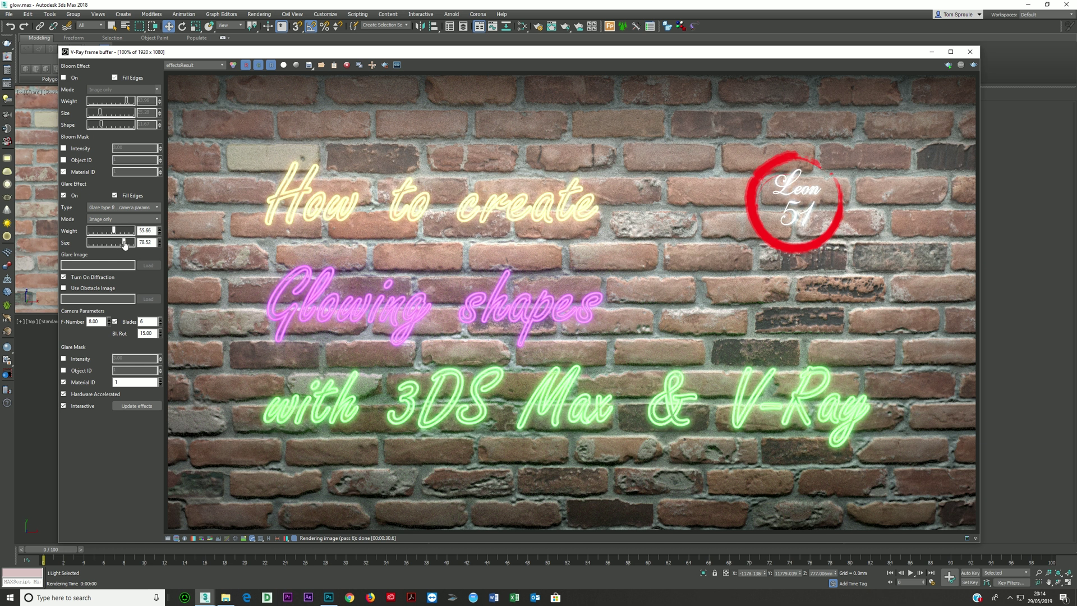
left_click(132, 243)
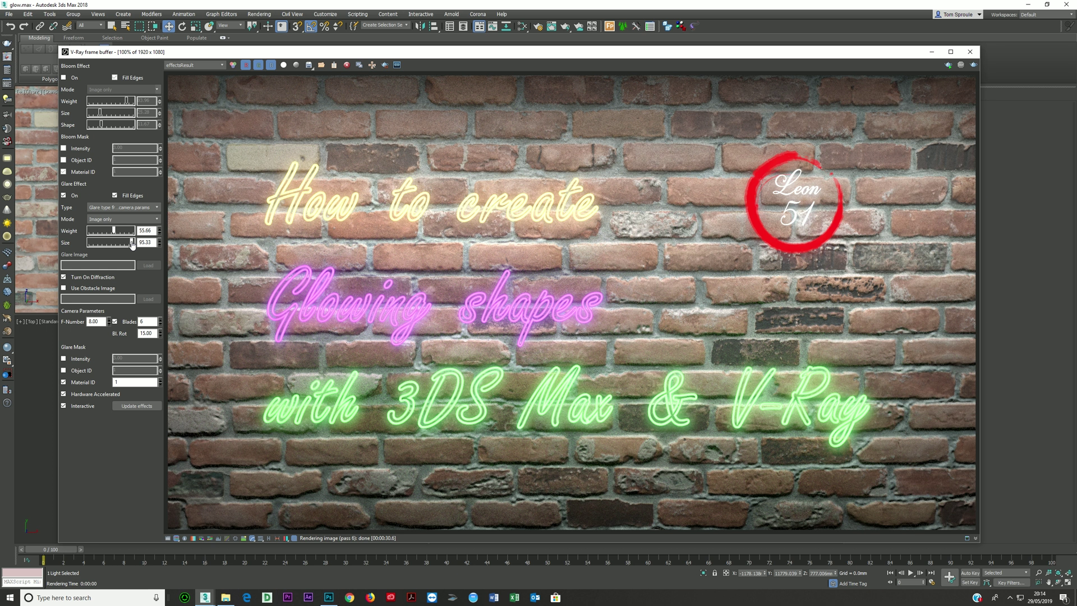
left_click(97, 243)
left_click_drag(97, 243, 107, 231)
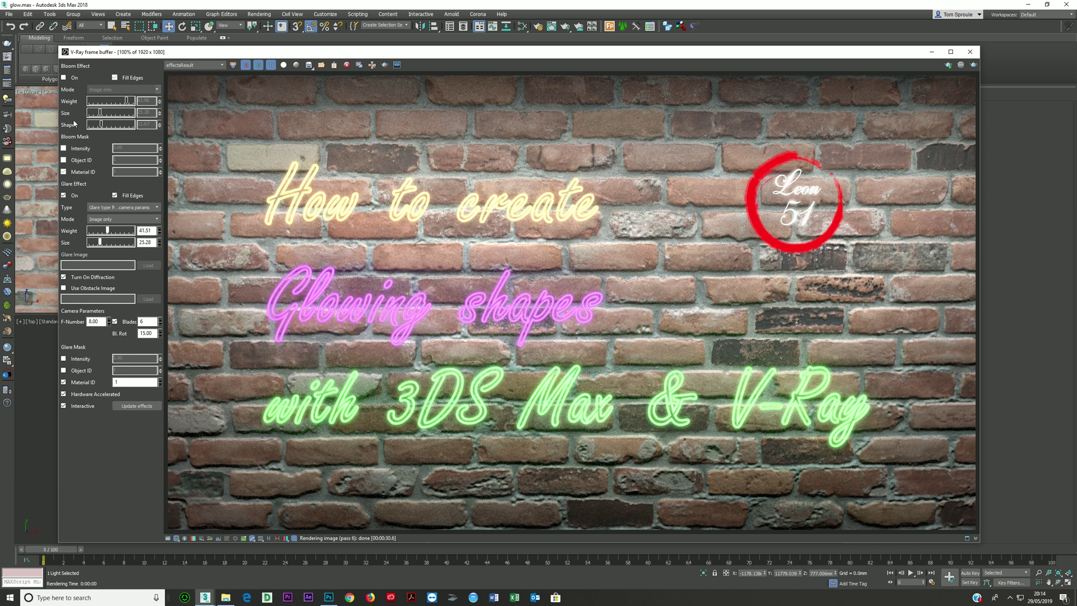
- Compare the render with the glare effect off and on, leaving it enabled
left_click(64, 195)
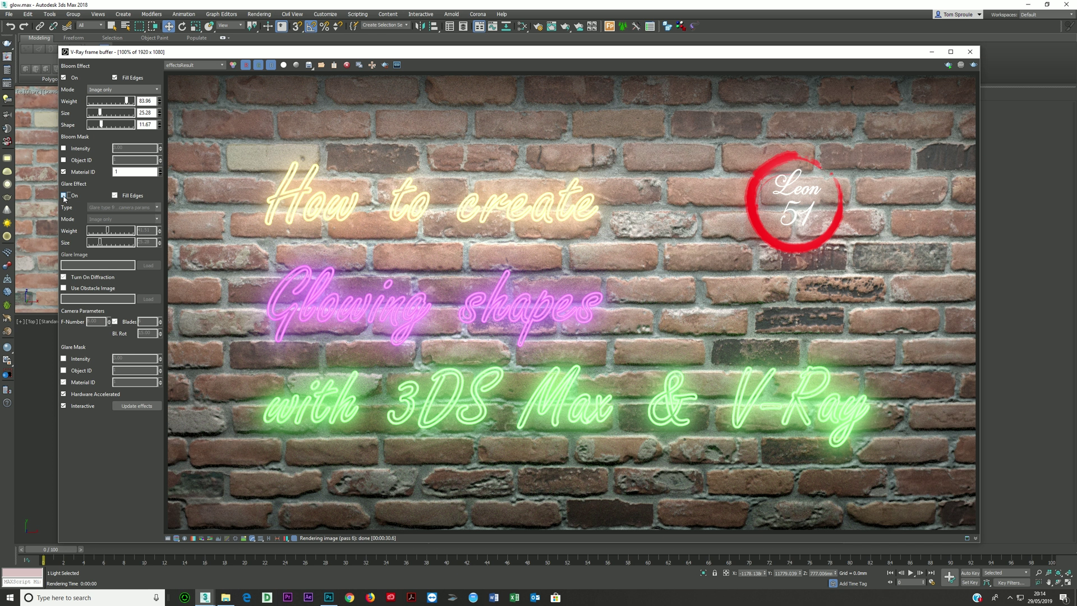
left_click(63, 196)
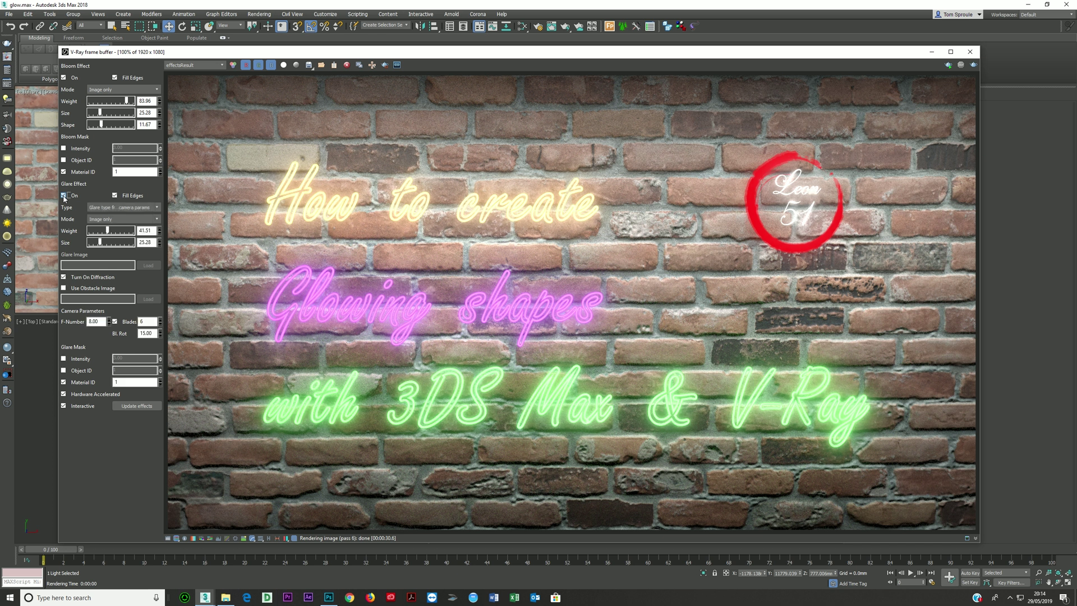
left_click(64, 195)
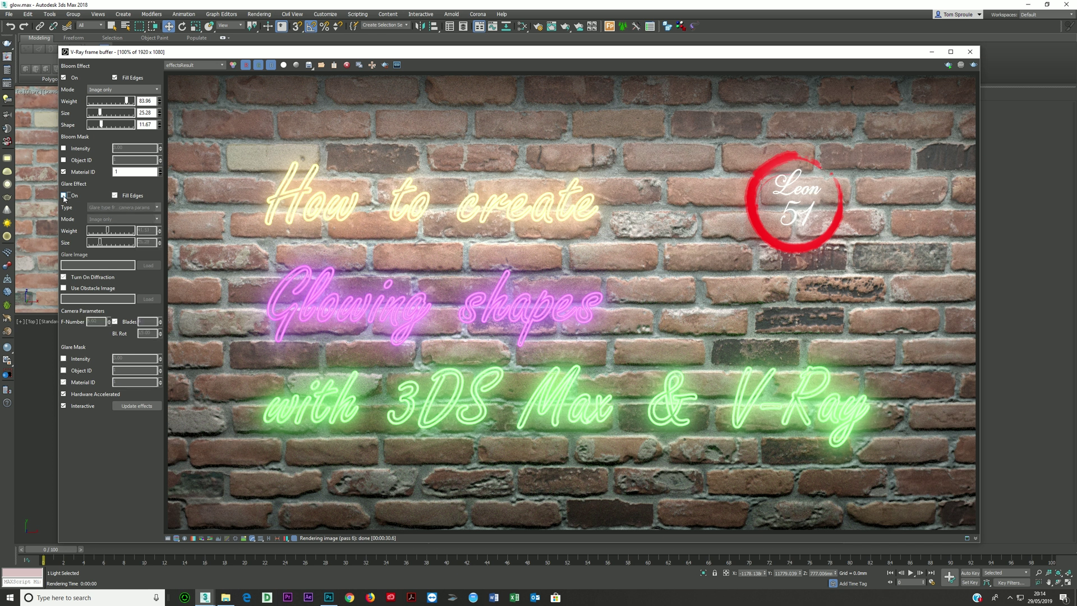
left_click(64, 196)
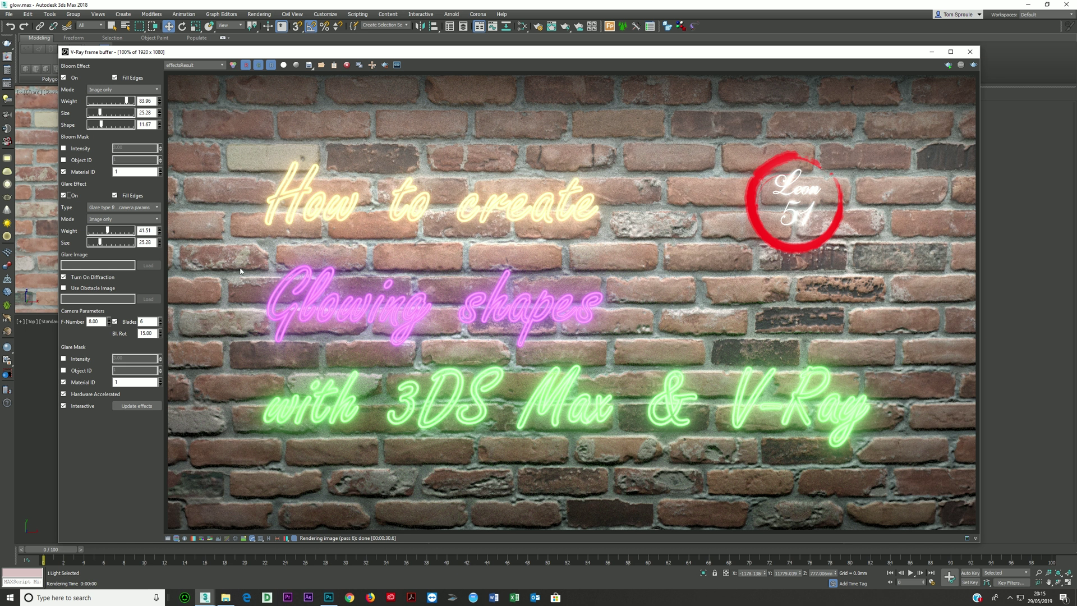
left_click(64, 196)
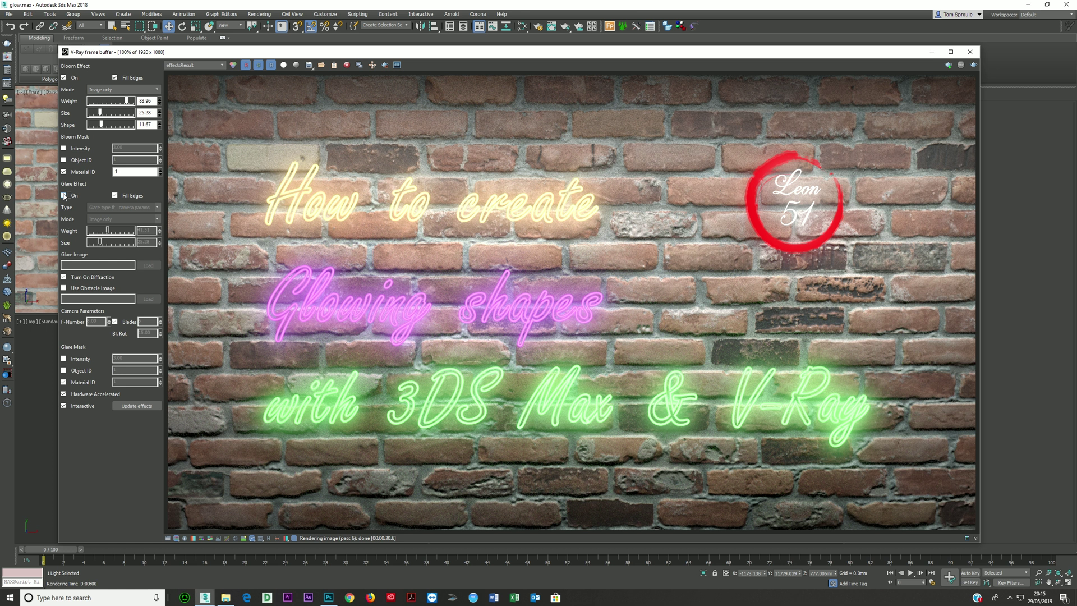
left_click(64, 195)
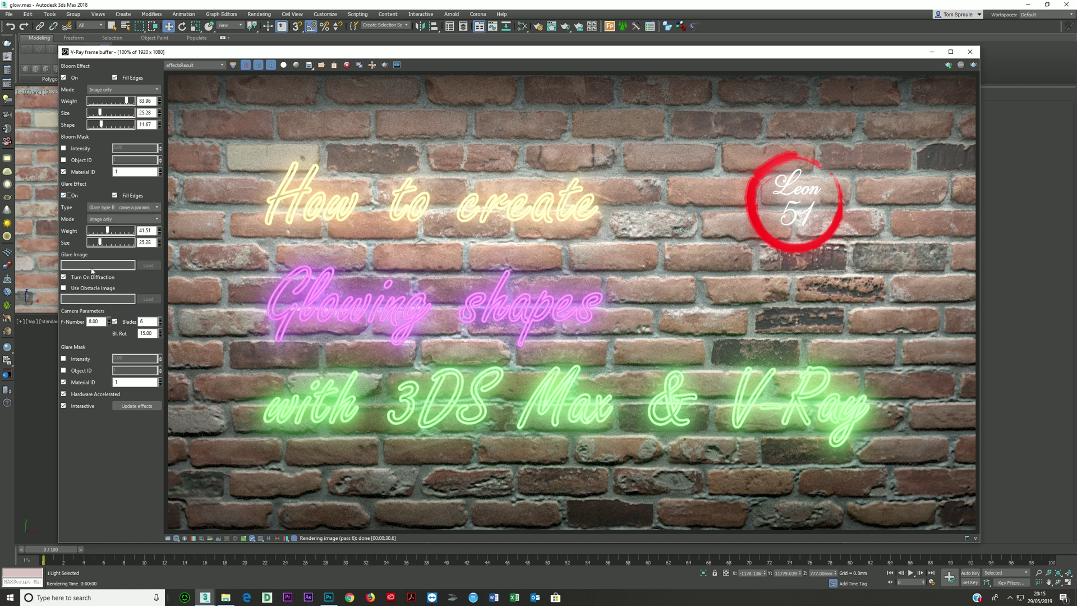
- Switch the glare mask from Material ID to Object ID 1 and close the frame buffer
left_click(64, 382)
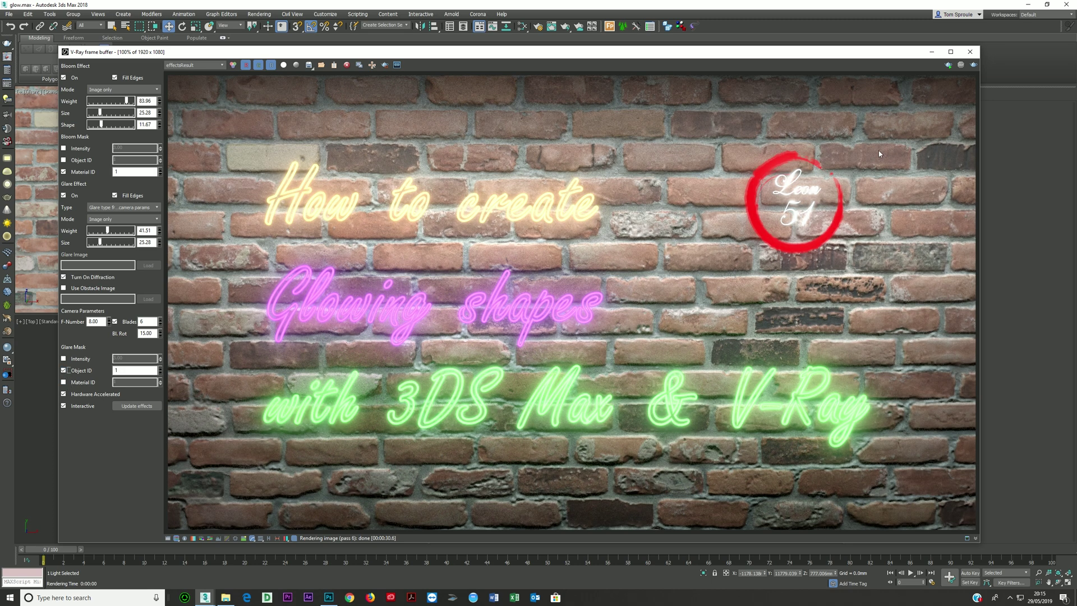
left_click(968, 53)
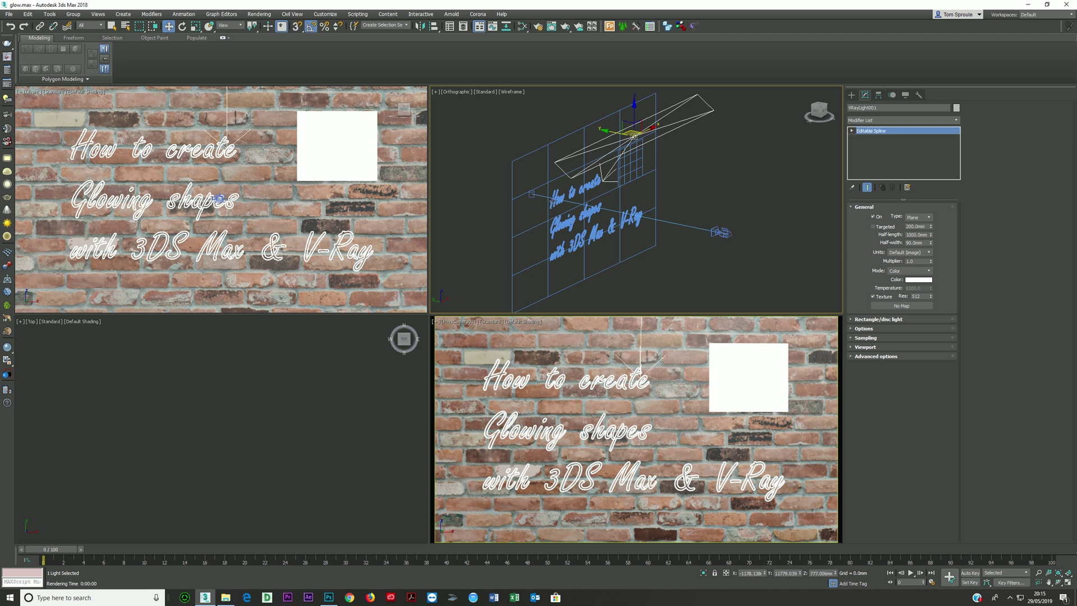
- Select the three text shapes, examine the G-Buffer object ID in their object properties, and reopen the V-Ray frame buffer
left_click(552, 198)
left_click(557, 223, "ctrl")
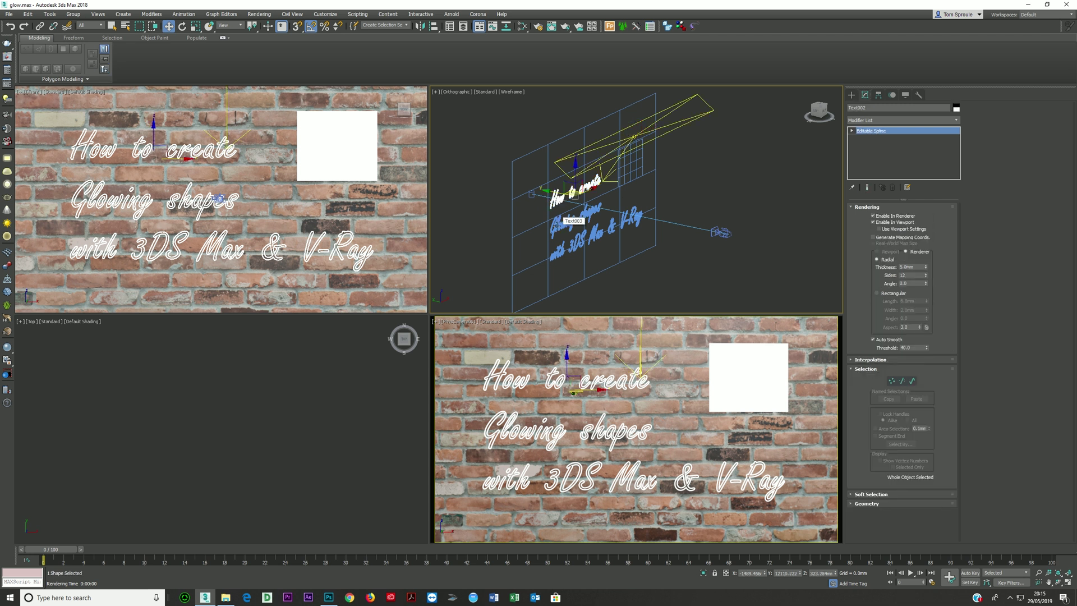
left_click(554, 250, "ctrl")
right_click(447, 213)
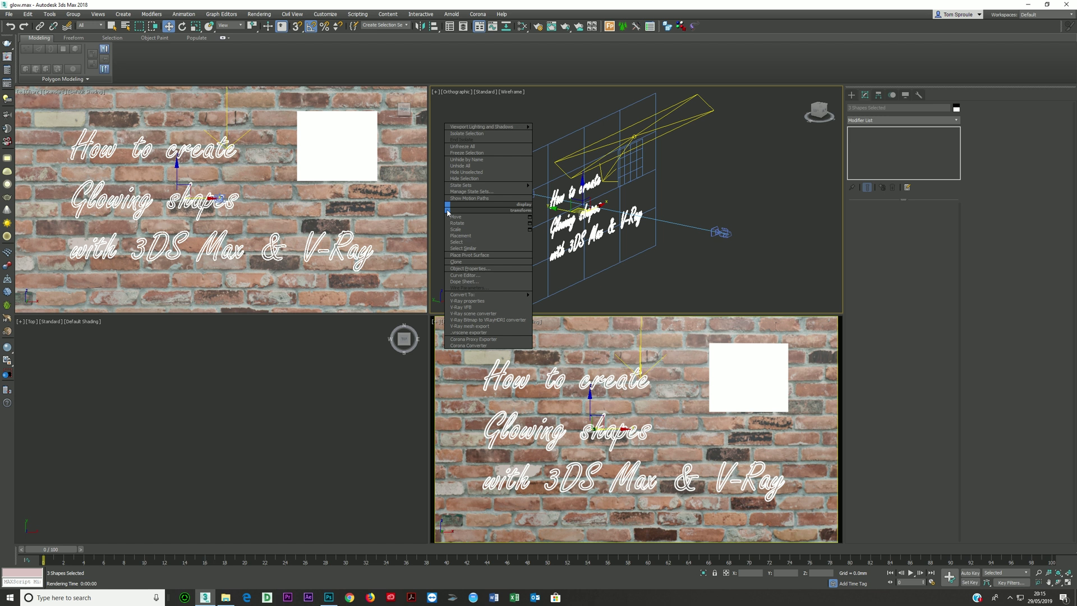
left_click(485, 269)
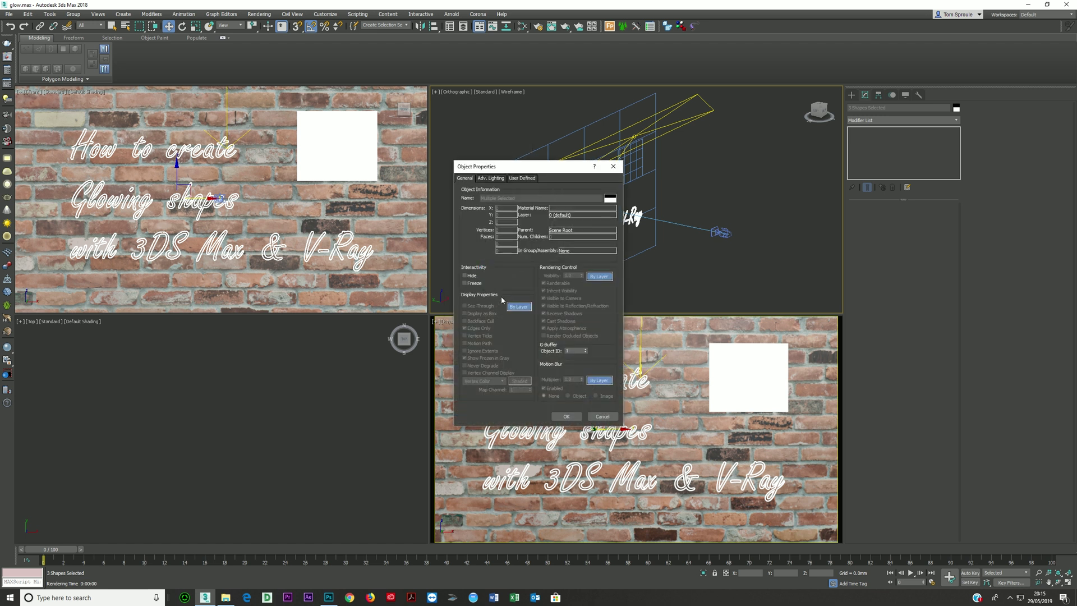
double_click(569, 350)
key("Return")
left_click(613, 166)
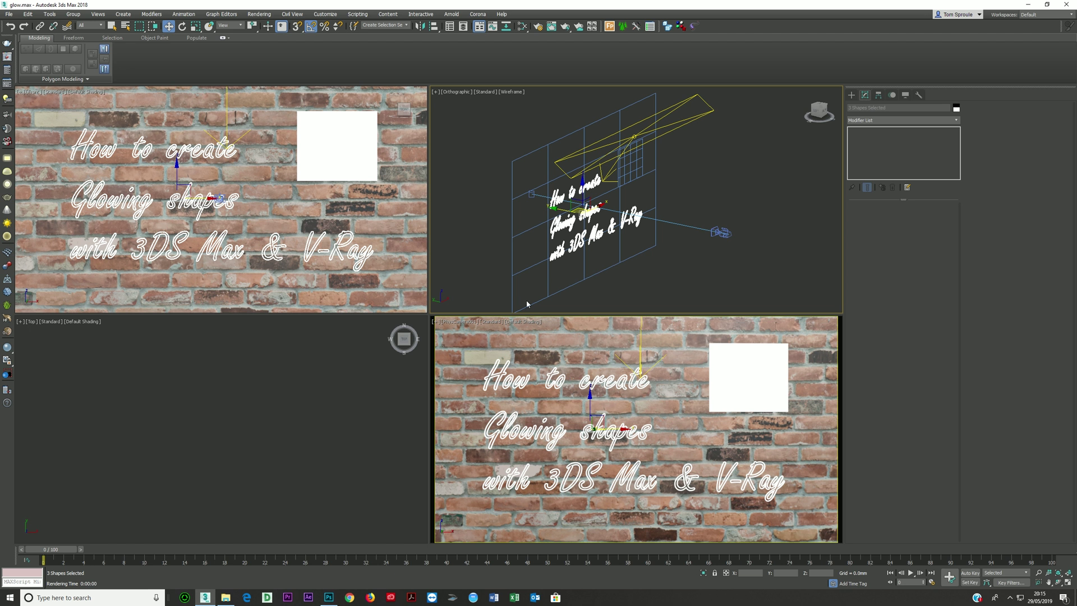
left_click(7, 58)
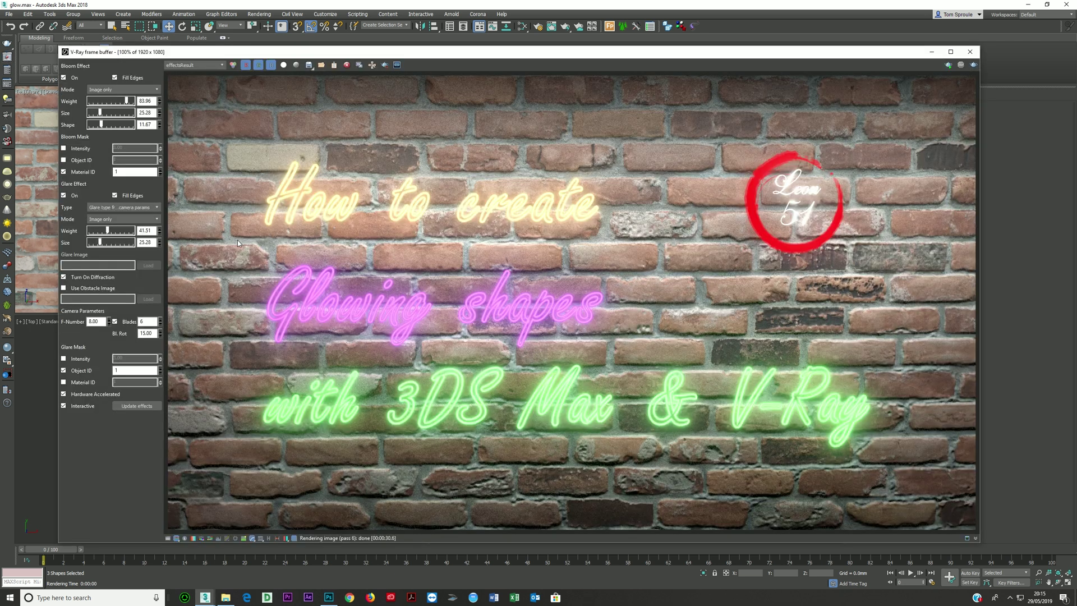
- Set the bloom mask to Object ID 1 and switch the glare mask from Object ID to Material ID 1
left_click(63, 161)
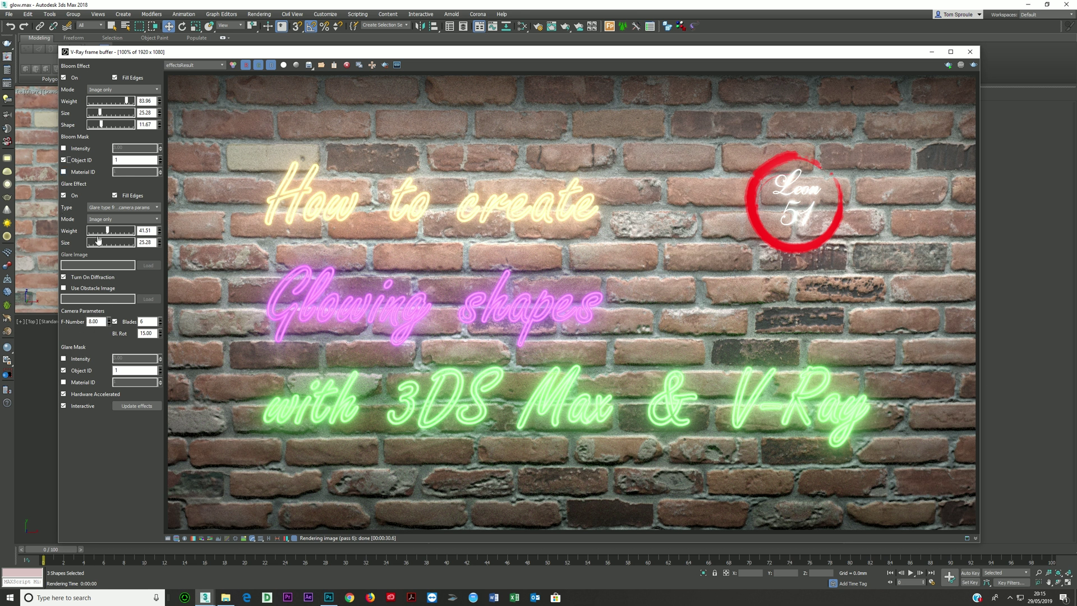
left_click(64, 382)
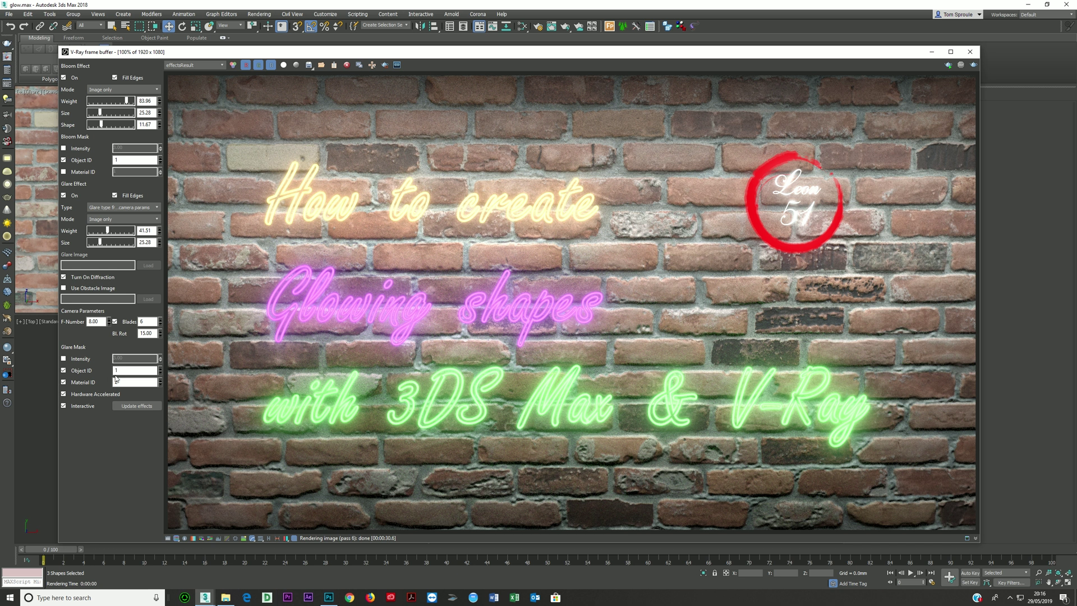
left_click_drag(146, 382, 112, 382)
type("1")
left_click(63, 372)
left_click(63, 371)
- Return the bloom mask from Object ID to Material ID 1 and close the V-Ray frame buffer
left_click(64, 171)
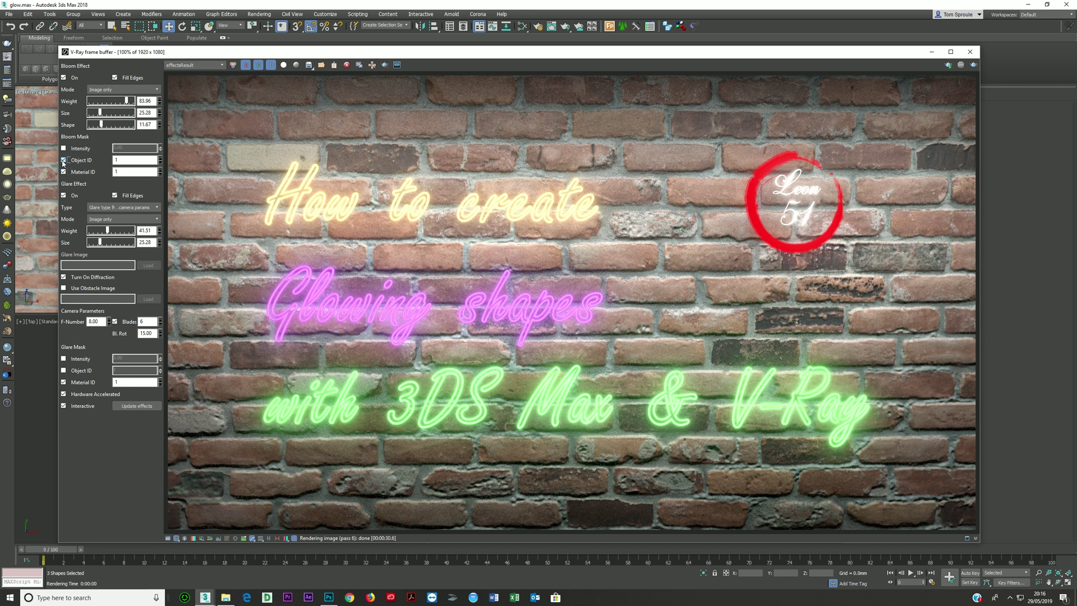
left_click(64, 160)
left_click(972, 53)
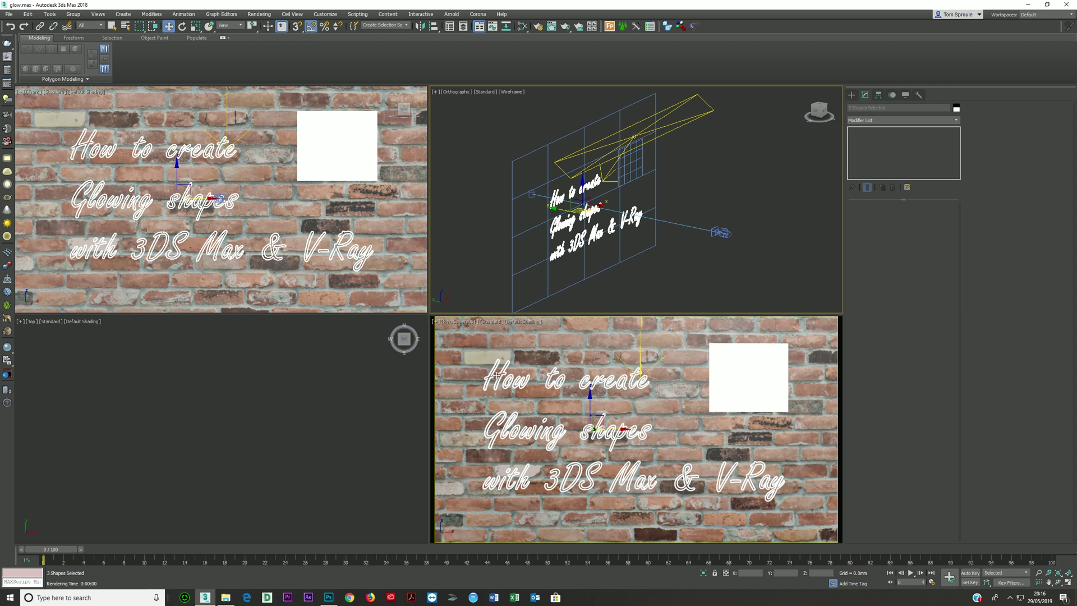
left_click(560, 201)
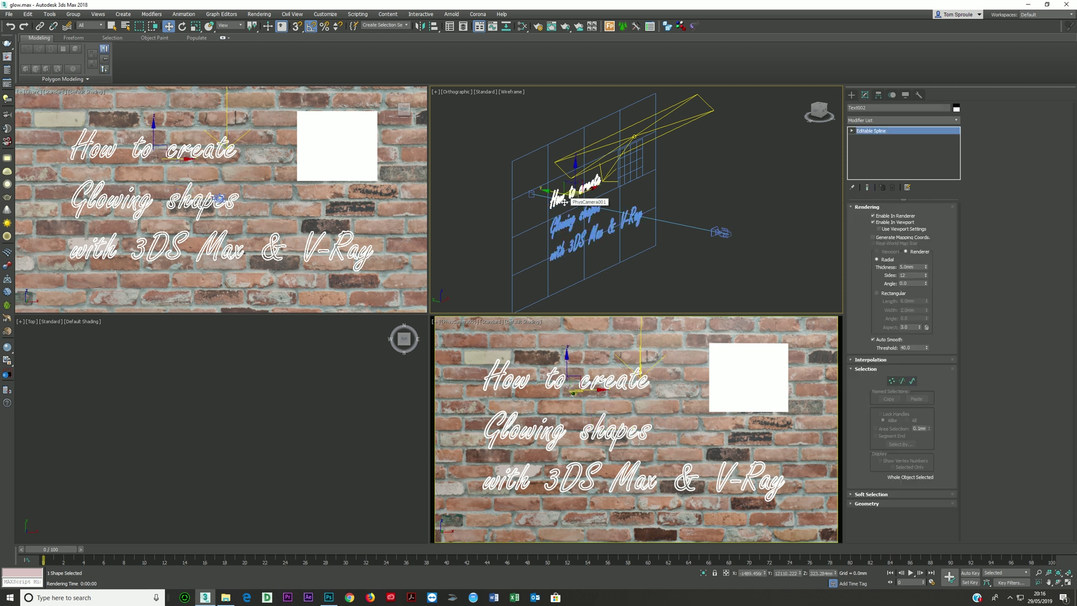
key("alt+q")
scroll(527, 199, "up", 4)
scroll(559, 222, "down", 2)
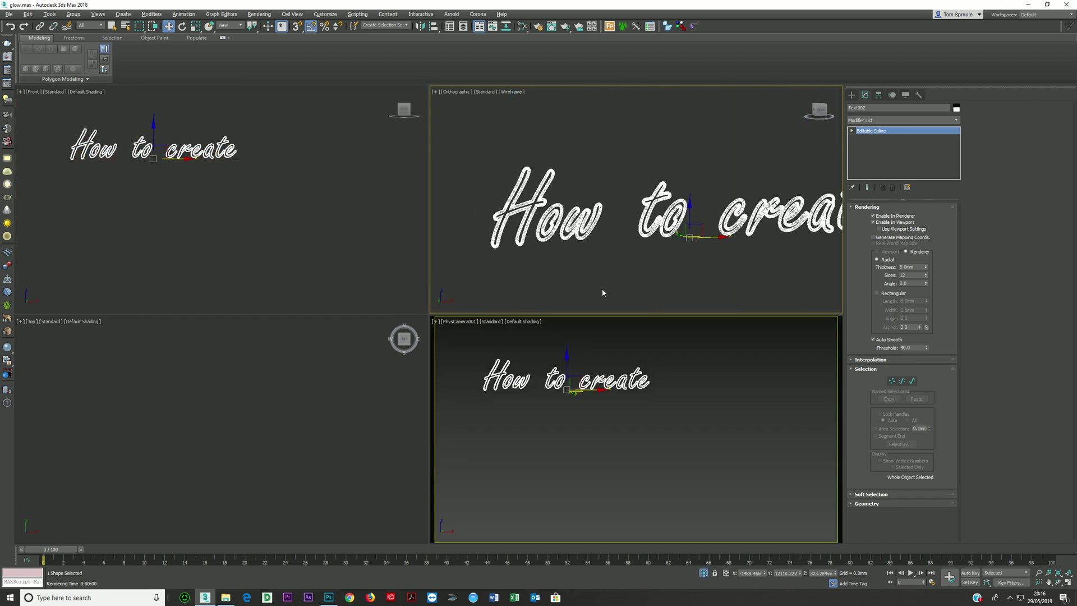
key("alt+q")
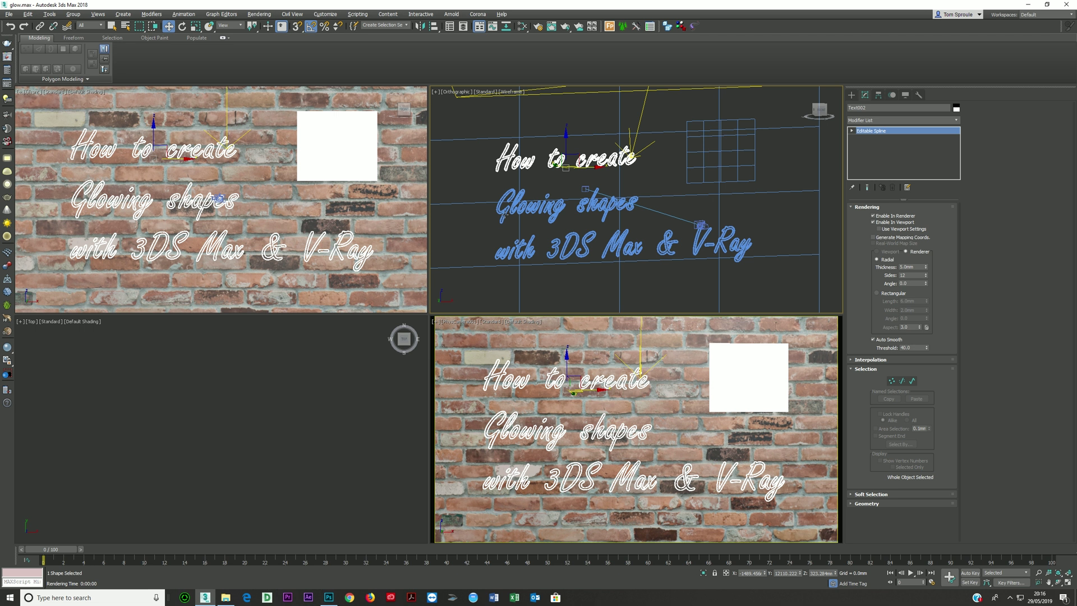
- Add the second and third text lines to the selection and isolate all three text shapes
left_click(503, 215, "ctrl")
left_click(503, 252, "ctrl")
key("alt+q")
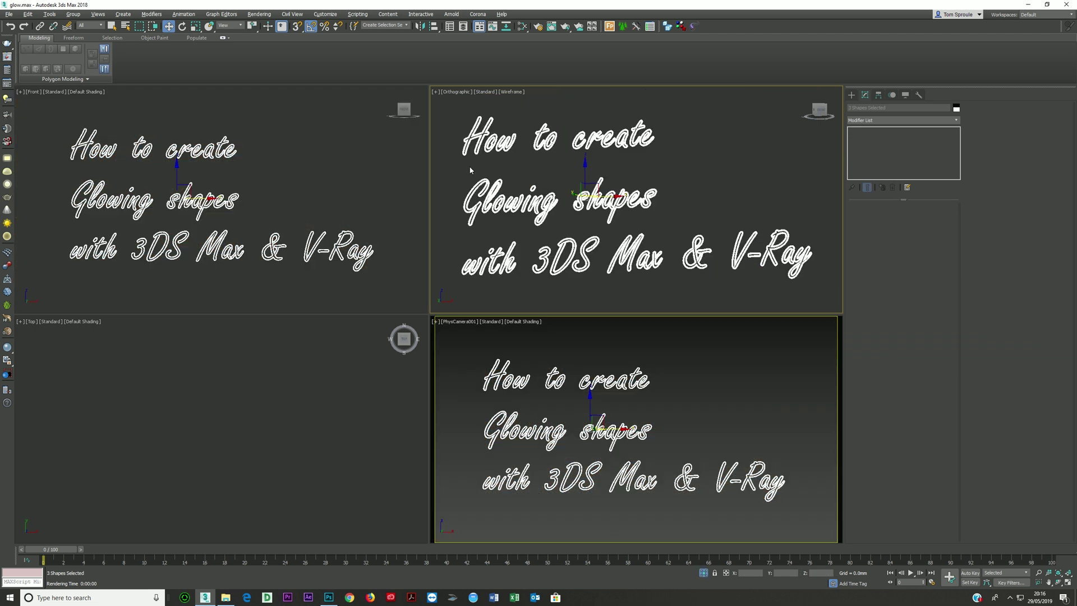
- Turn off Enable In Renderer and Enable In Viewport for each of the three text splines
left_click(494, 140)
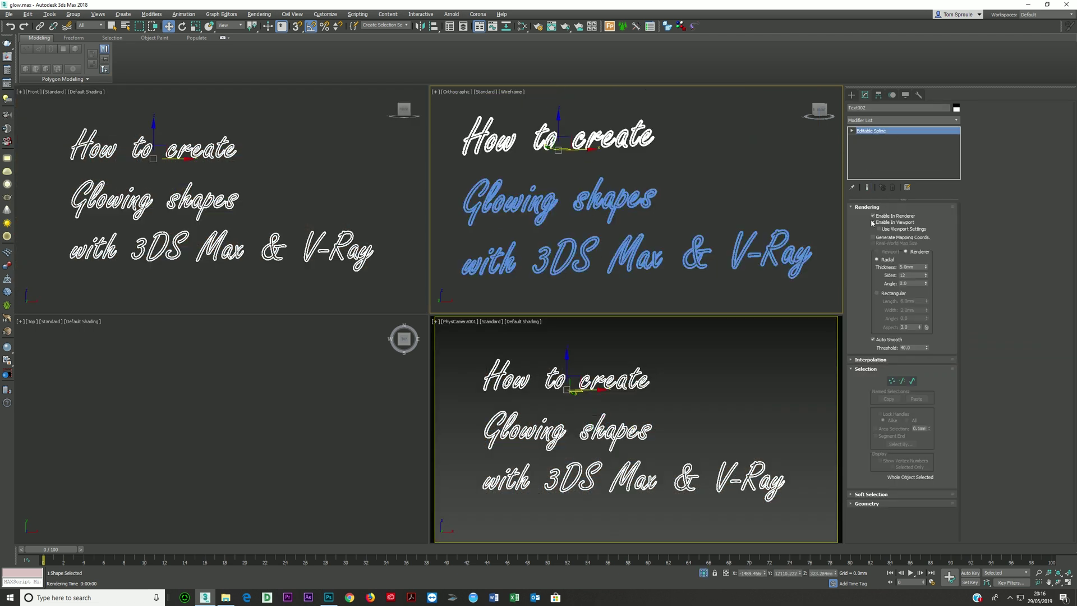
left_click(872, 222)
left_click(653, 201)
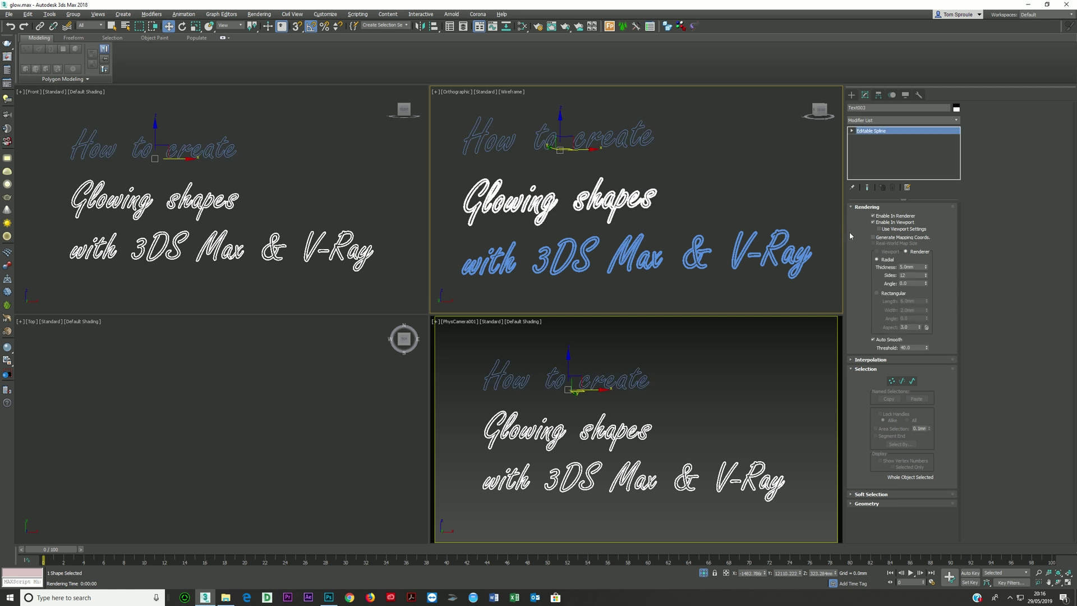
left_click(872, 222)
left_click(818, 270)
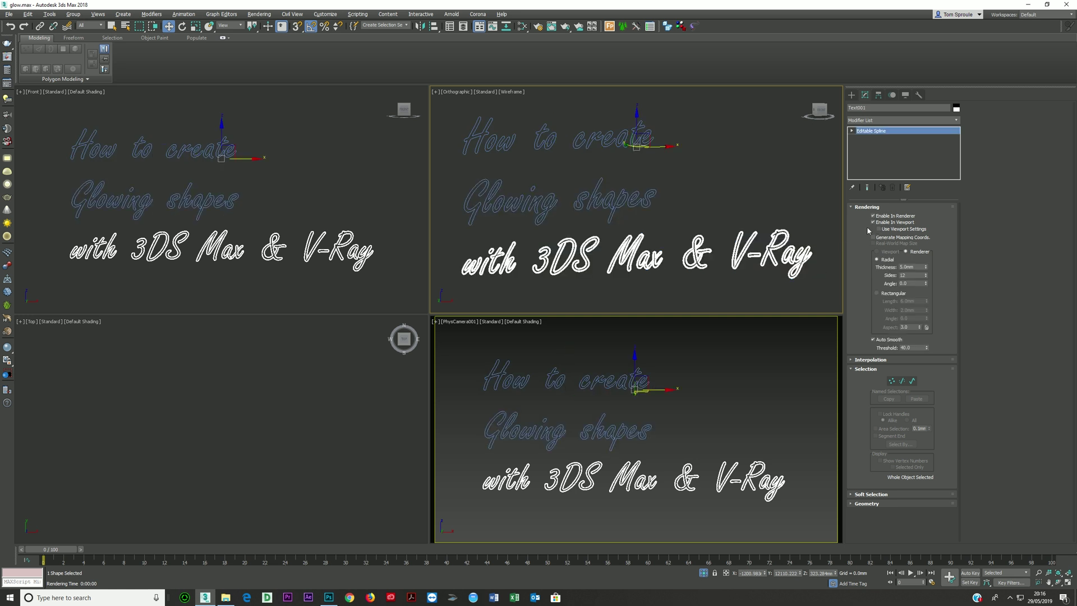
left_click(872, 222)
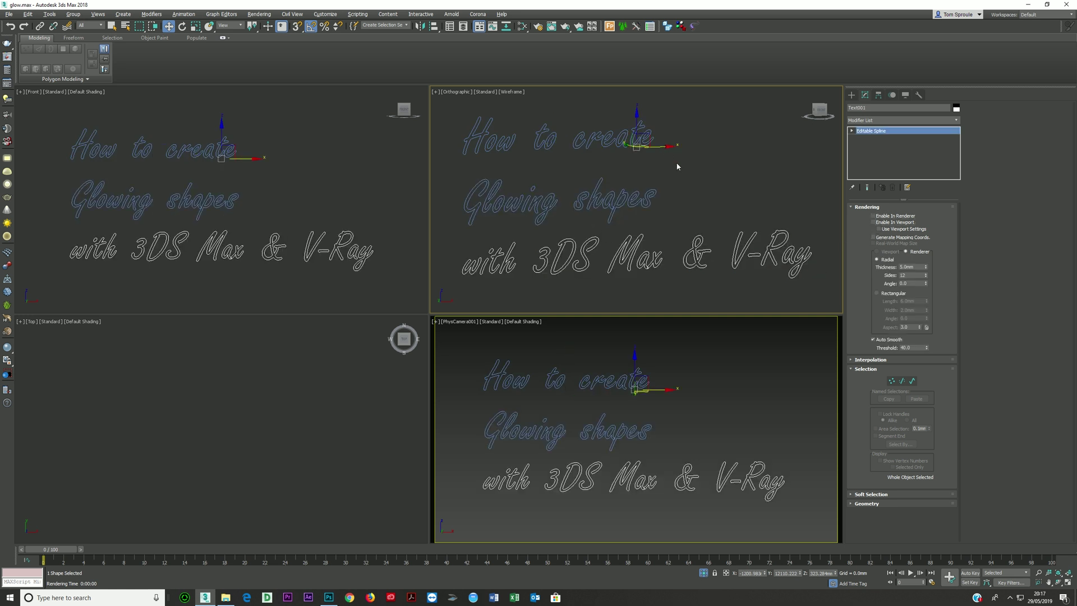
- Apply an Extrude modifier to the "Glowing shapes" text spline
left_click(612, 139)
left_click(957, 120)
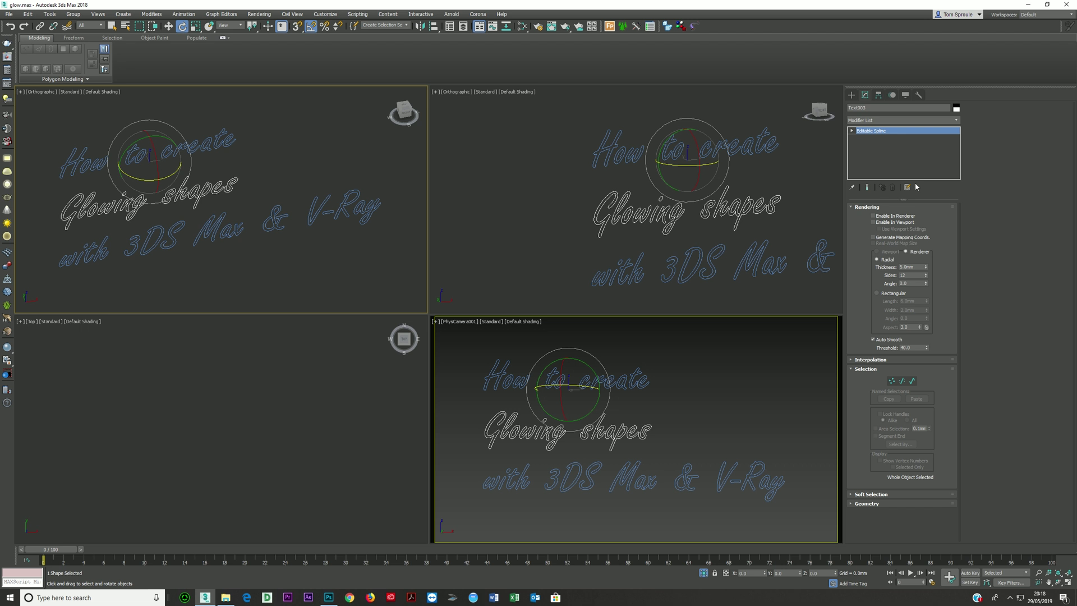
left_click(957, 121)
key("e")
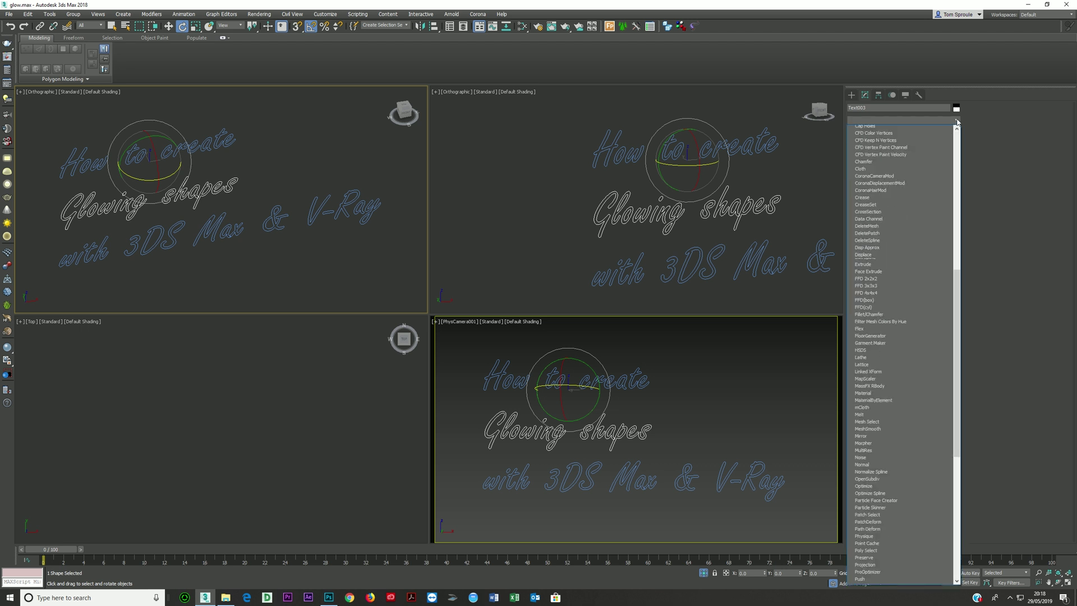
key("x")
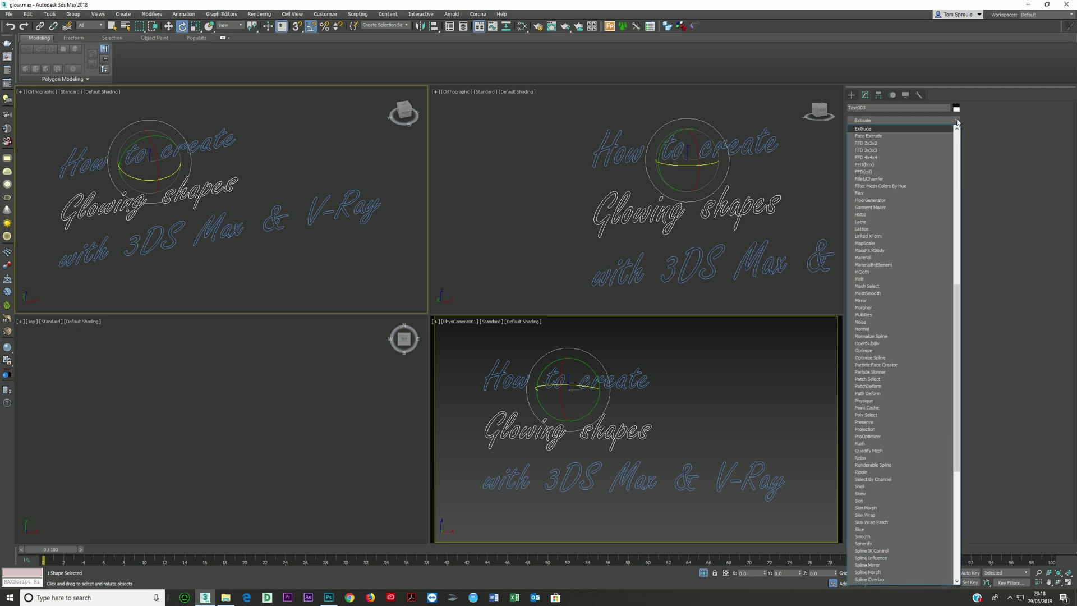
key("Return")
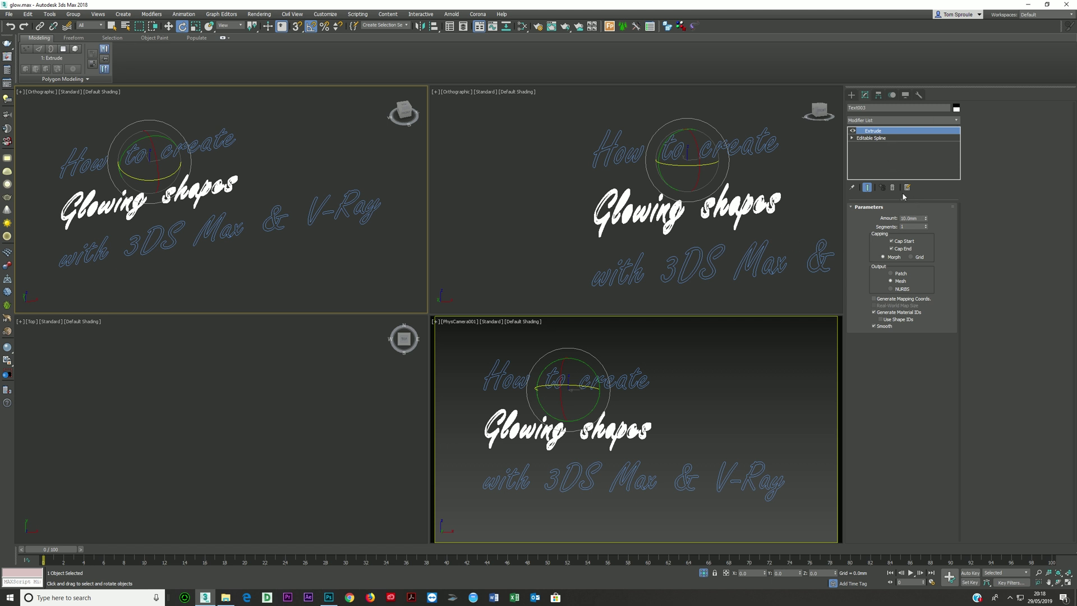
- Exaggerate the extrusion amount on the "Glowing shapes" text to show its direction, and remove the Extrude modifier
right_click(925, 220)
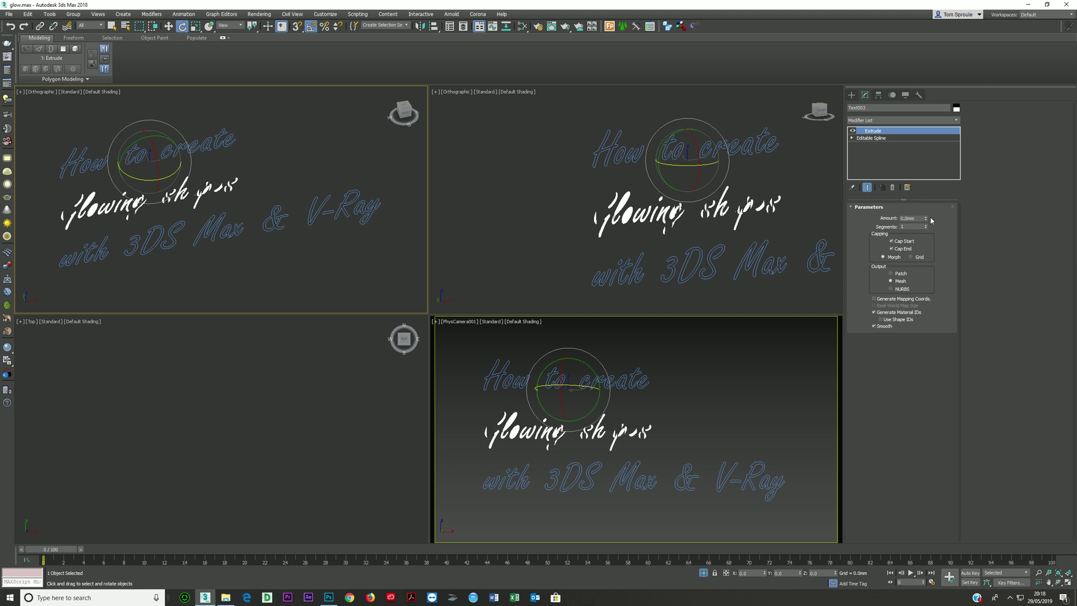
left_click_drag(925, 219, 925, 190)
mouse_move(589, 227)
middle_mouse_down("alt")
mouse_move(656, 241)
mouse_move(602, 221)
middle_mouse_up("alt")
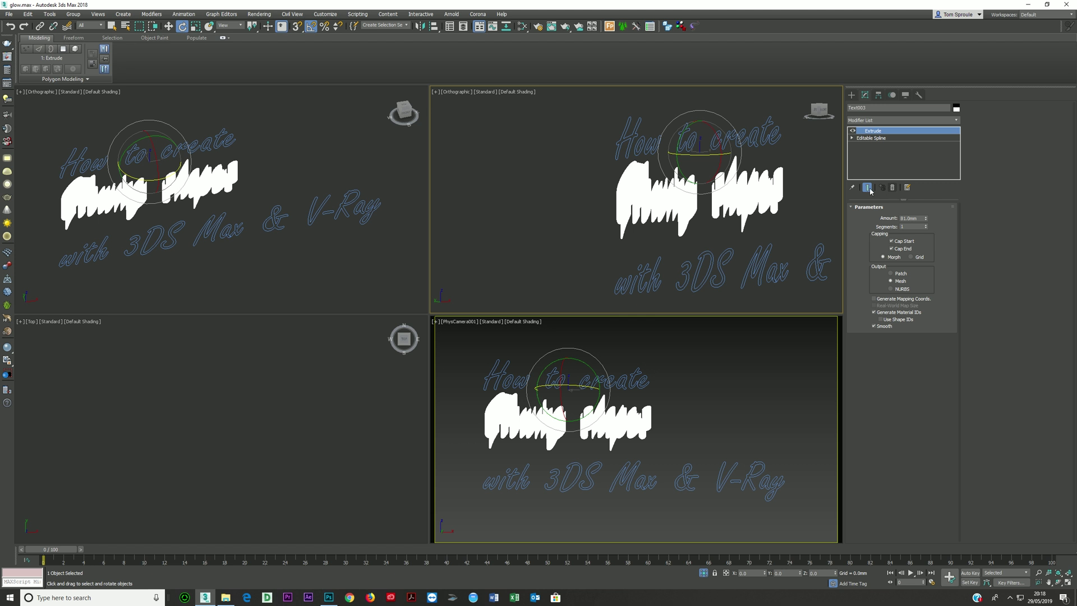
scroll(697, 205, "down", 5)
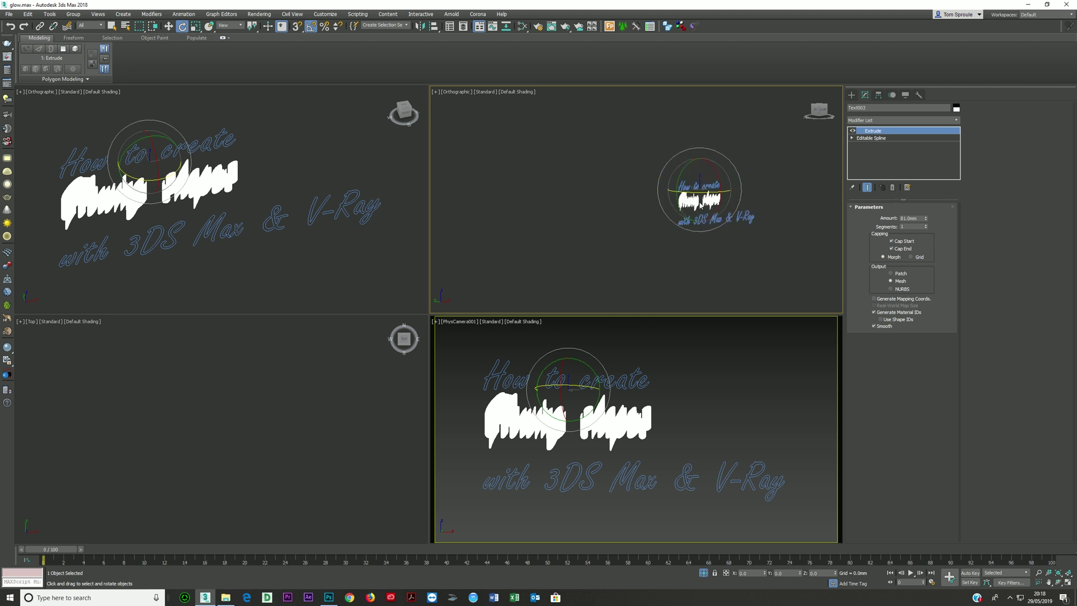
scroll(697, 205, "up", 3)
left_click(895, 189)
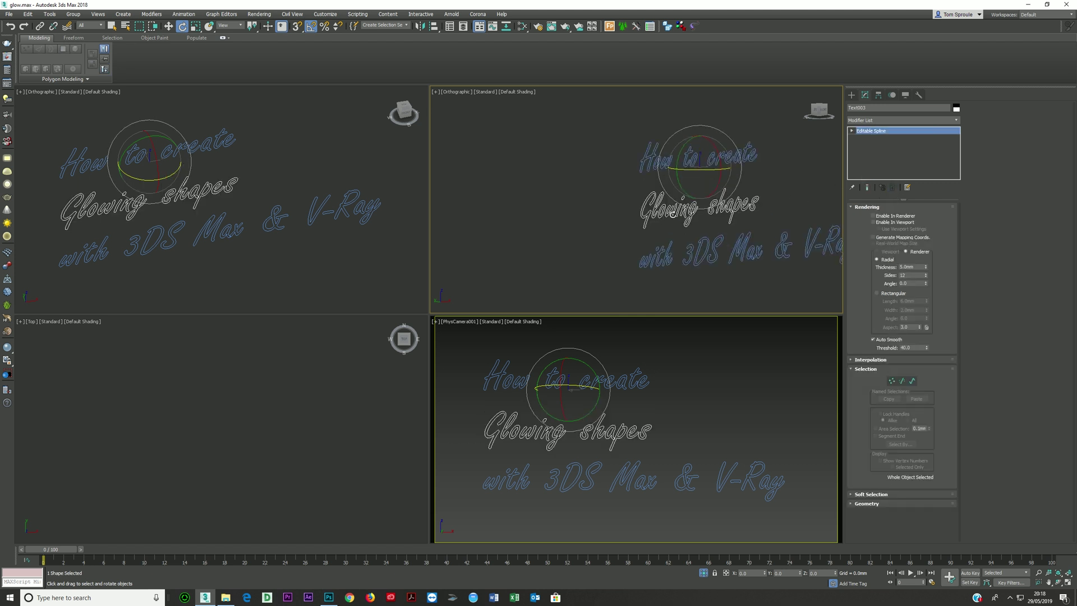
- Select all three text splines and rotate them about the X axis until they lie flat in the Top view
left_click_drag(653, 169, 614, 228)
right_click(170, 231)
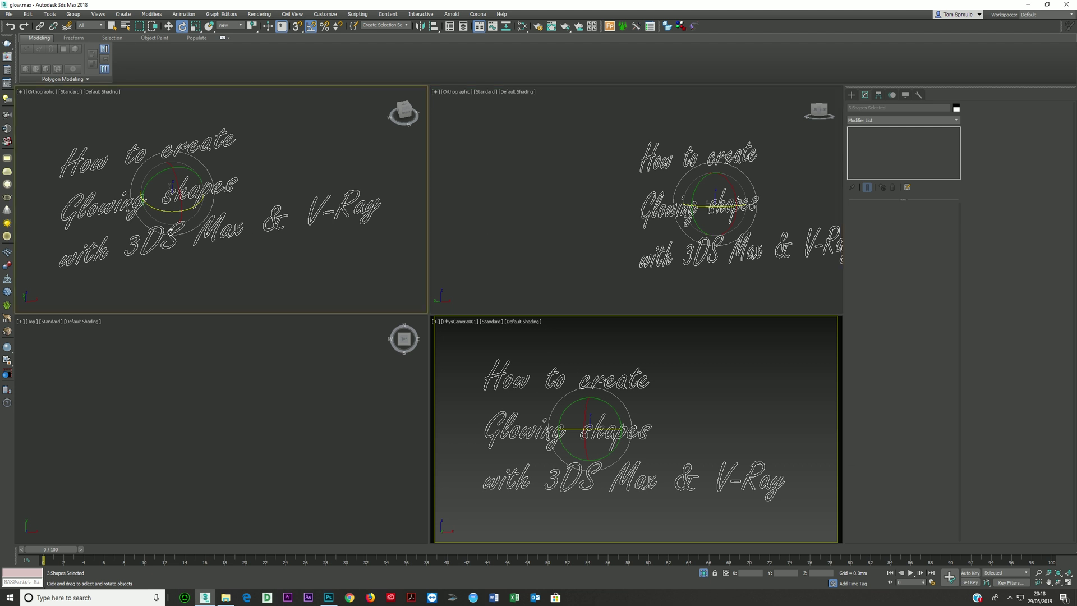
right_click(557, 230)
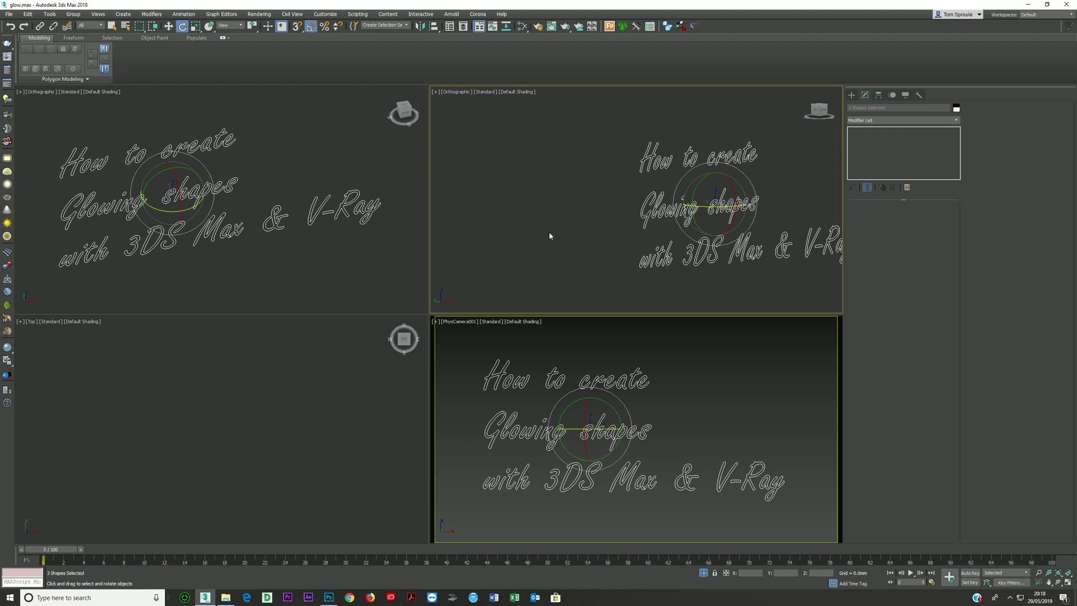
key("t")
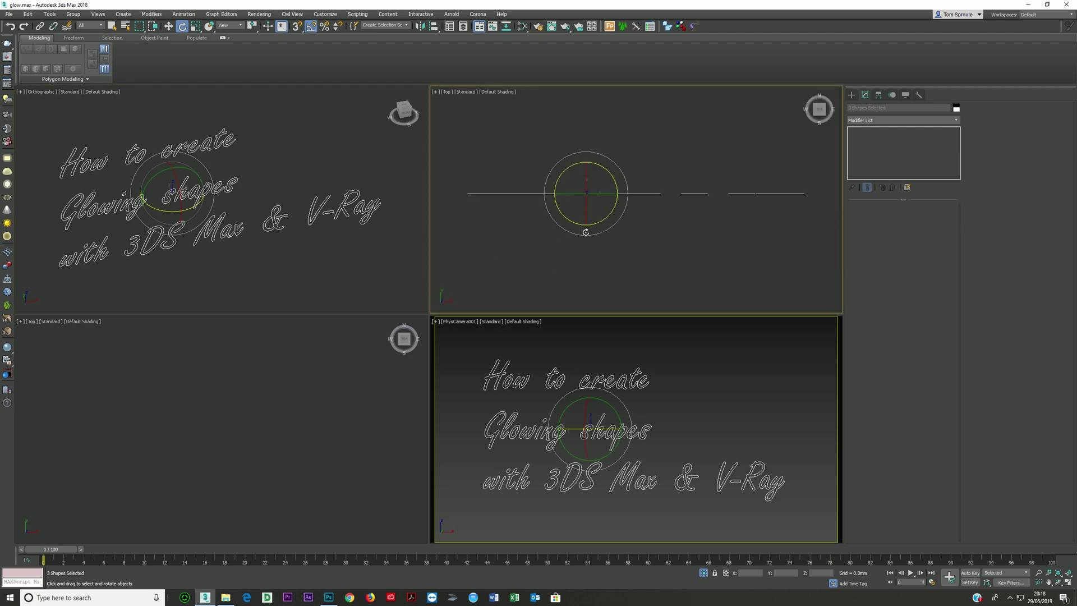
left_click_drag(586, 212, 593, 174)
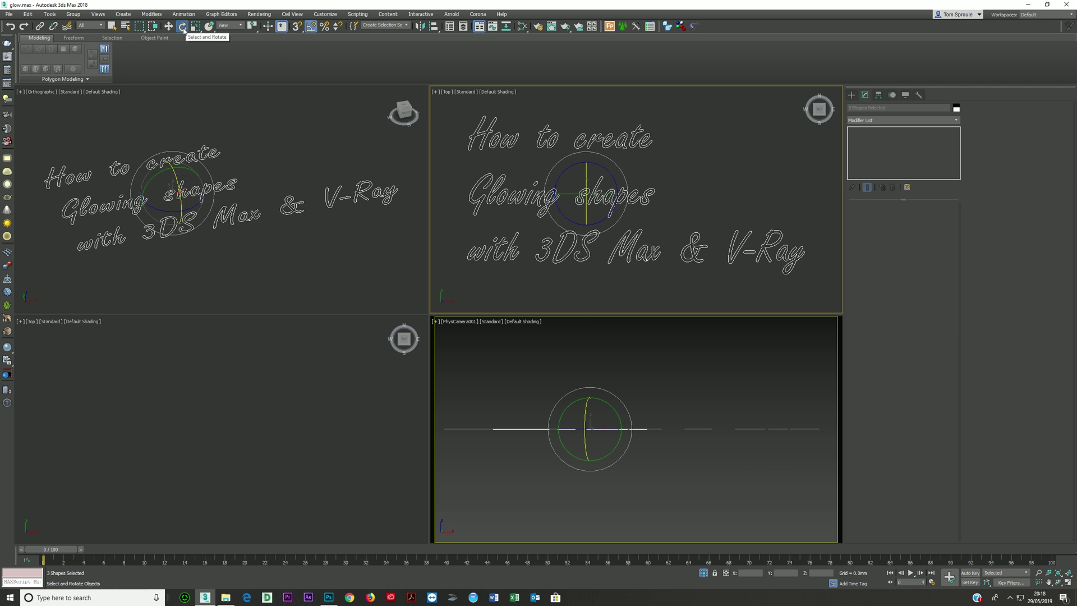
- Examine the angle snap value in the Grid and Snap Settings
right_click(305, 28)
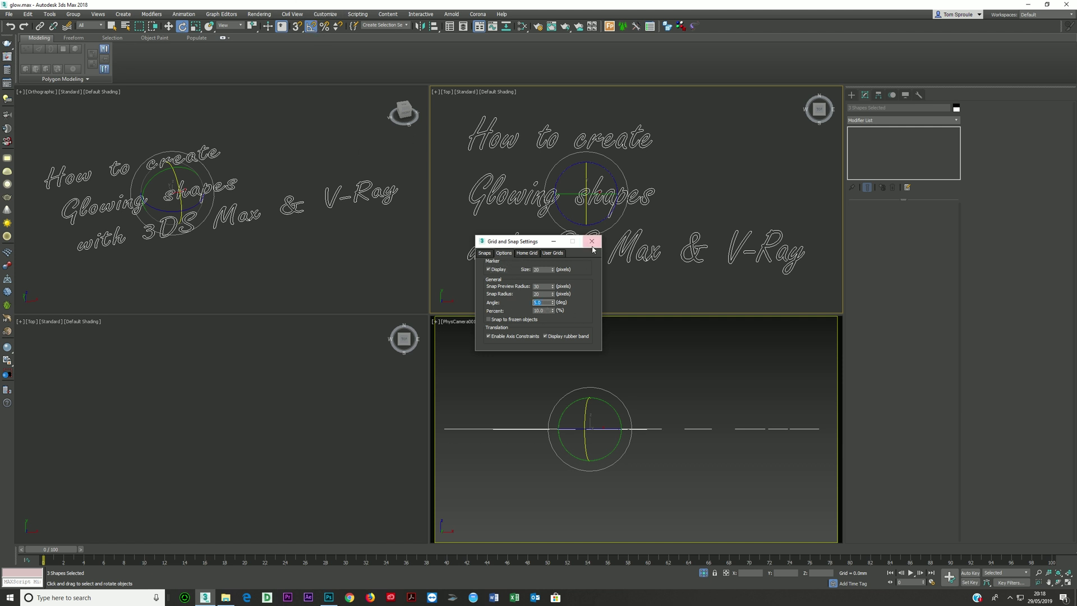
left_click(592, 241)
mouse_move(587, 211)
left_mouse_down()
mouse_move(586, 182)
mouse_move(585, 212)
left_mouse_up()
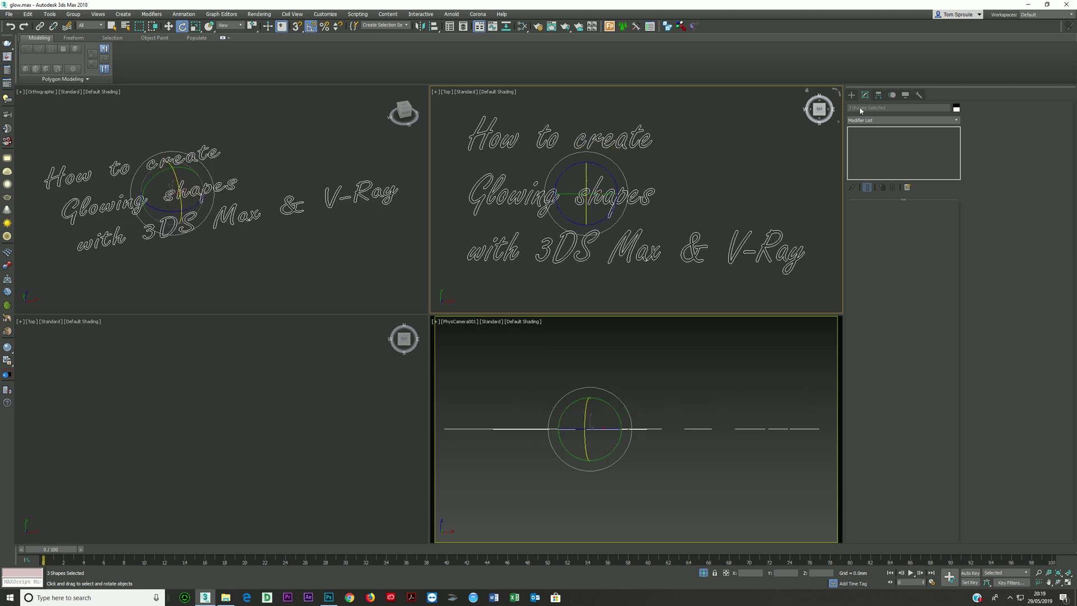
- Apply Reset XForm to the three selected text shapes and convert them to Editable Splines
left_click(918, 95)
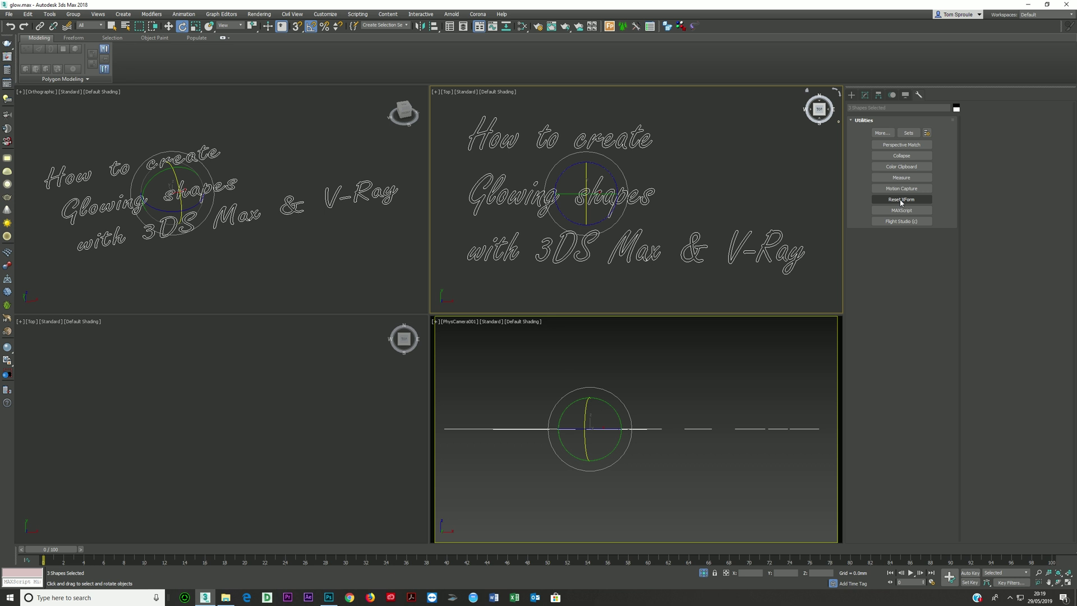
left_click(898, 200)
left_click(900, 248)
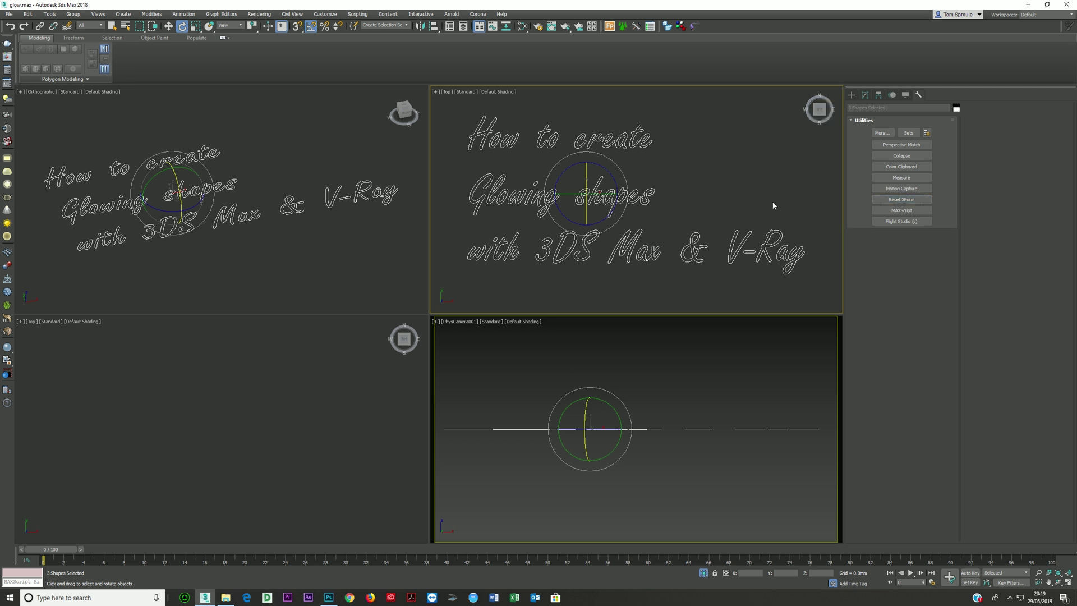
right_click(670, 162)
mouse_move(703, 250)
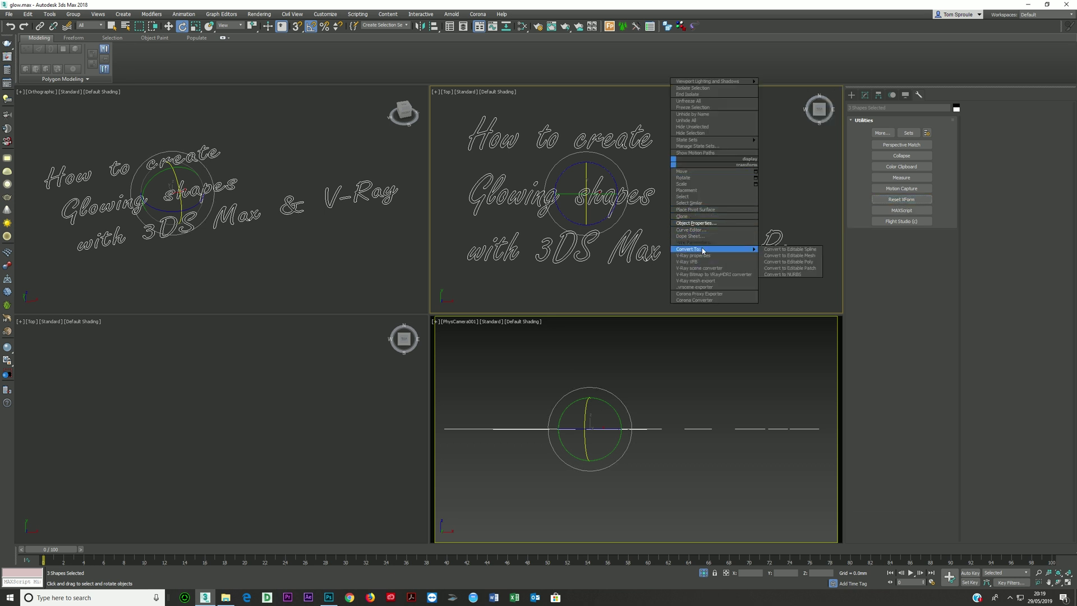
left_click(779, 250)
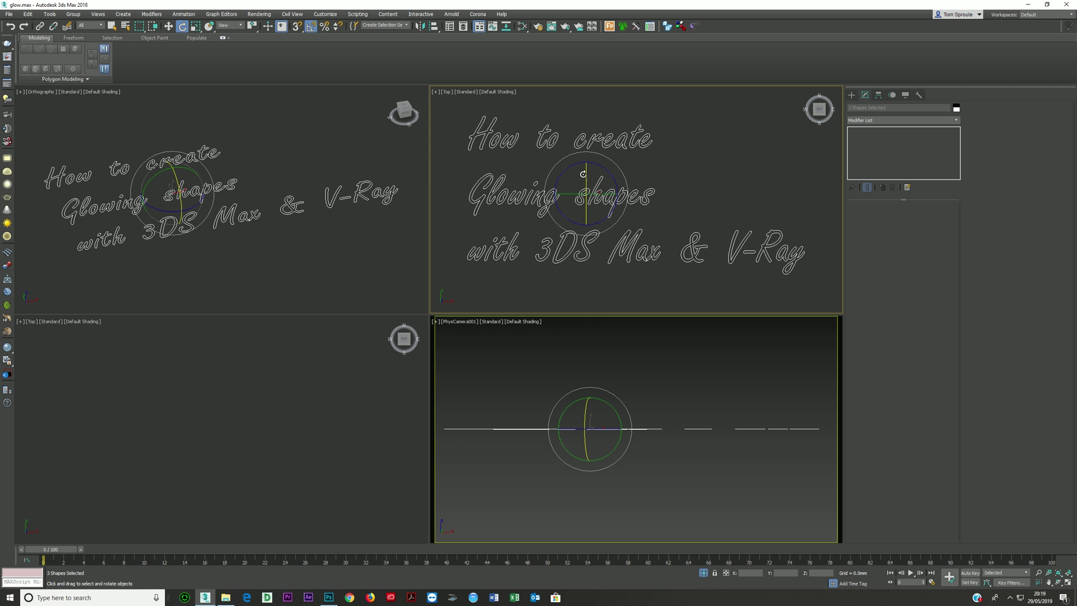
- Rotate the three text splines back upright and extrude them by 10 mm
left_click_drag(586, 171, 582, 258)
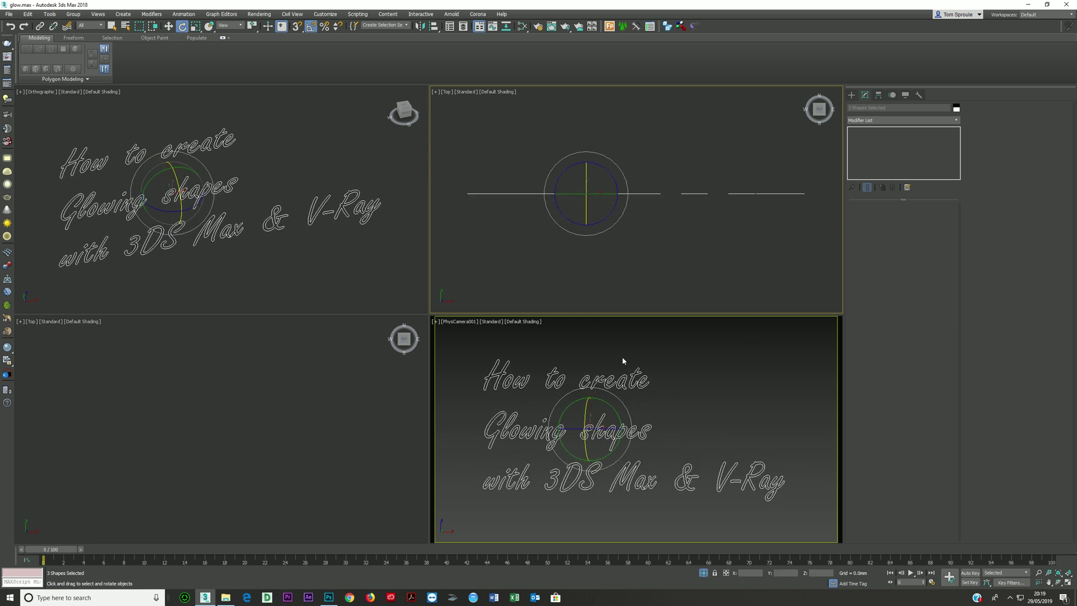
left_click(957, 121)
scroll(904, 128, "down", 5)
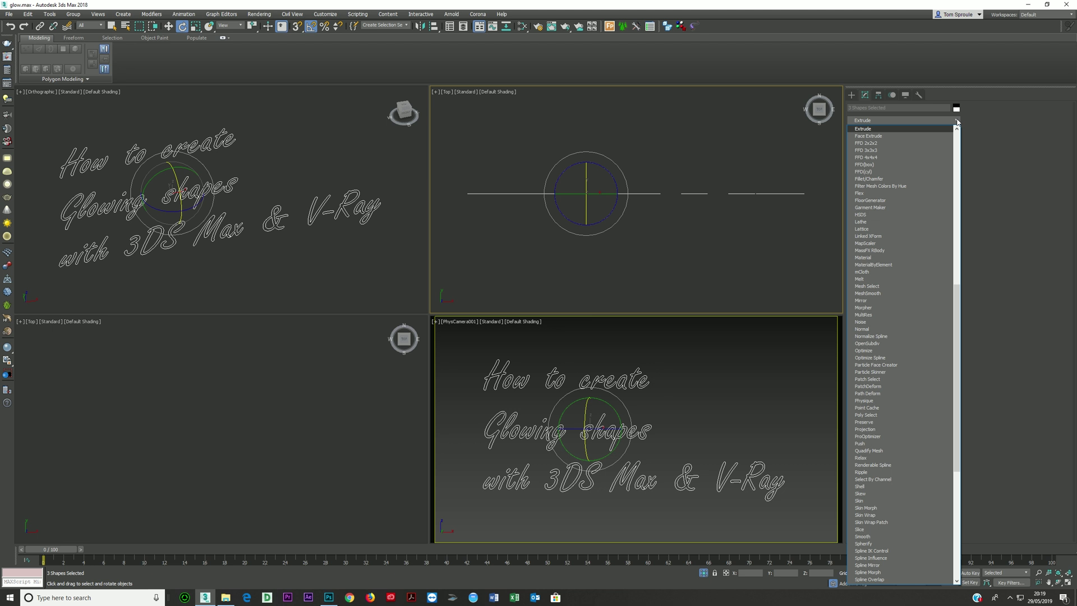
left_click(879, 131)
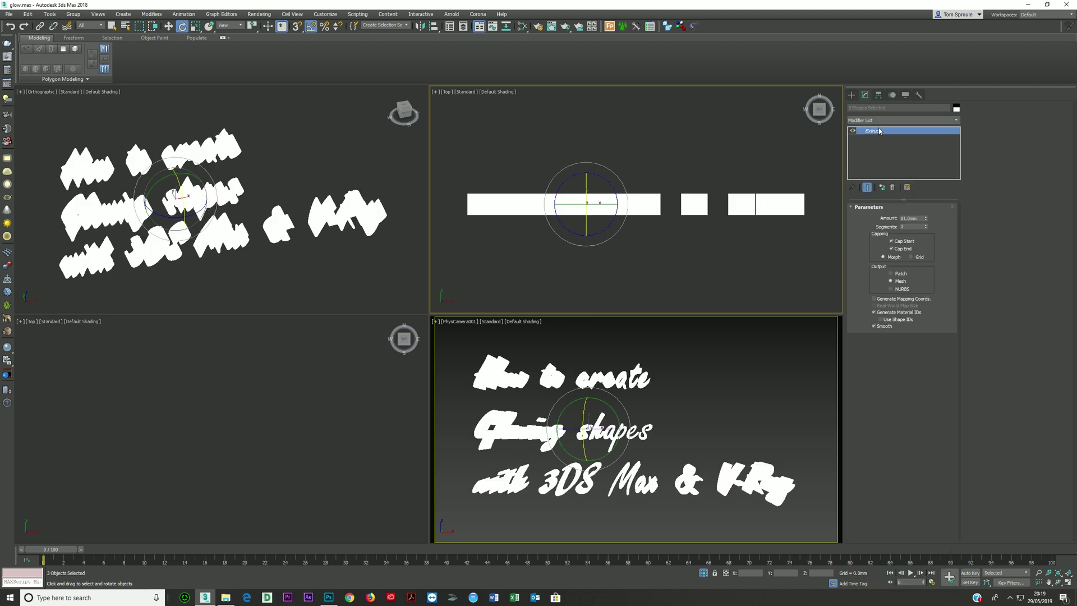
double_click(914, 217)
type("10")
key("Return")
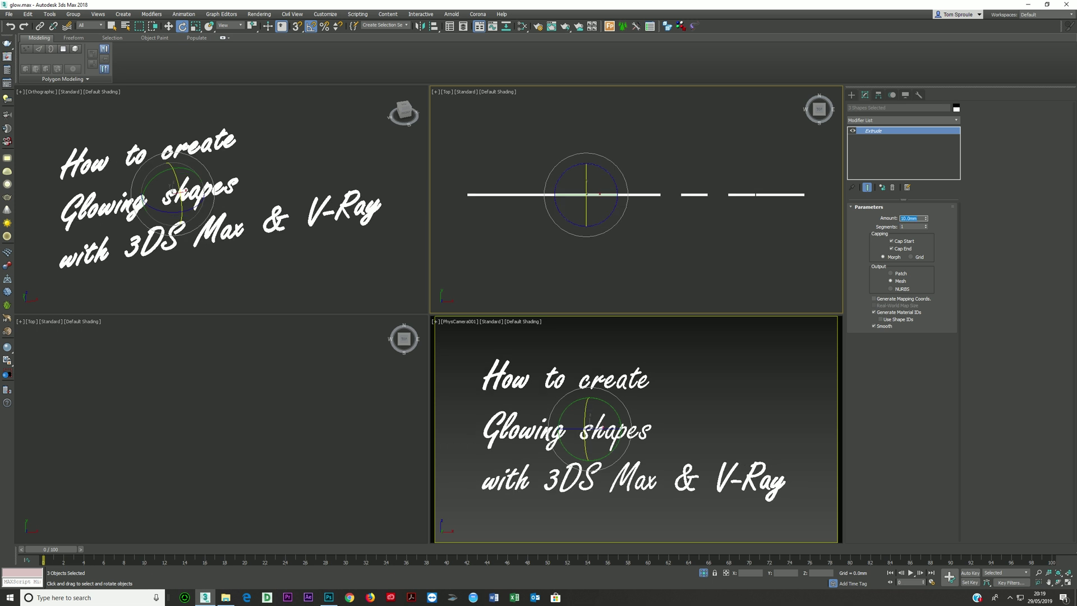
- Display the orthographic view in wireframe and set the text extrusion amount to 5 mm
middle_click_drag(166, 215, 138, 193, "alt")
scroll(141, 205, "up", 3)
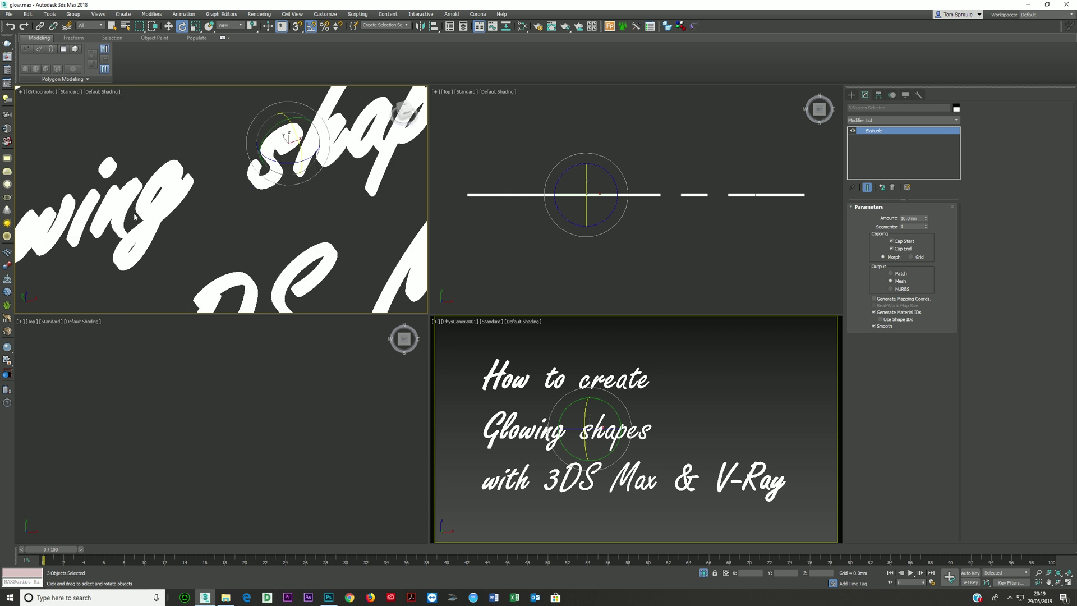
key("F3")
scroll(179, 166, "down", 2)
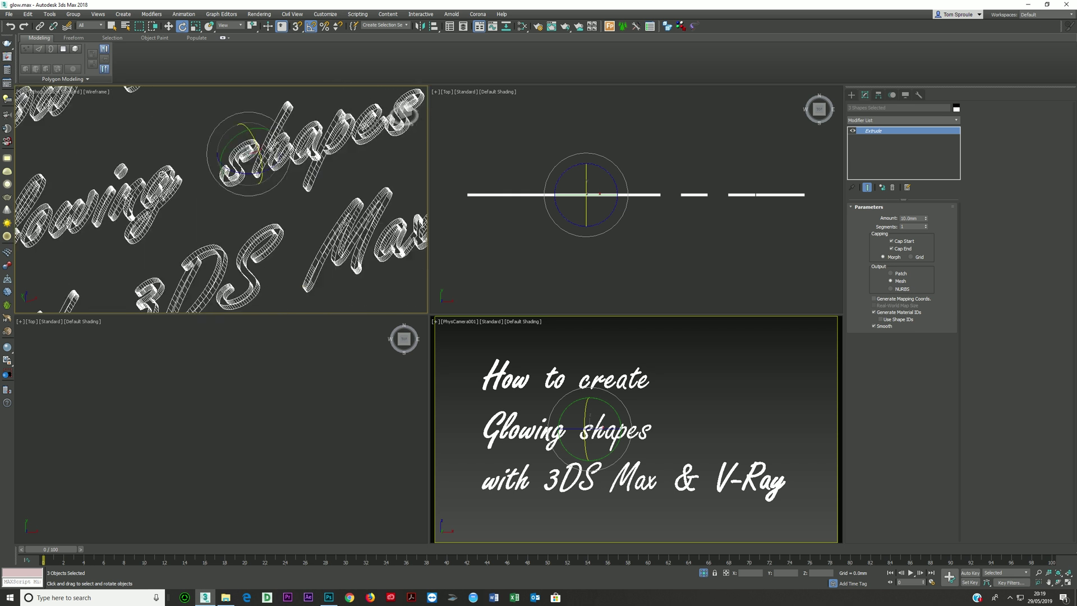
left_click(918, 218)
type("5")
key("Return")
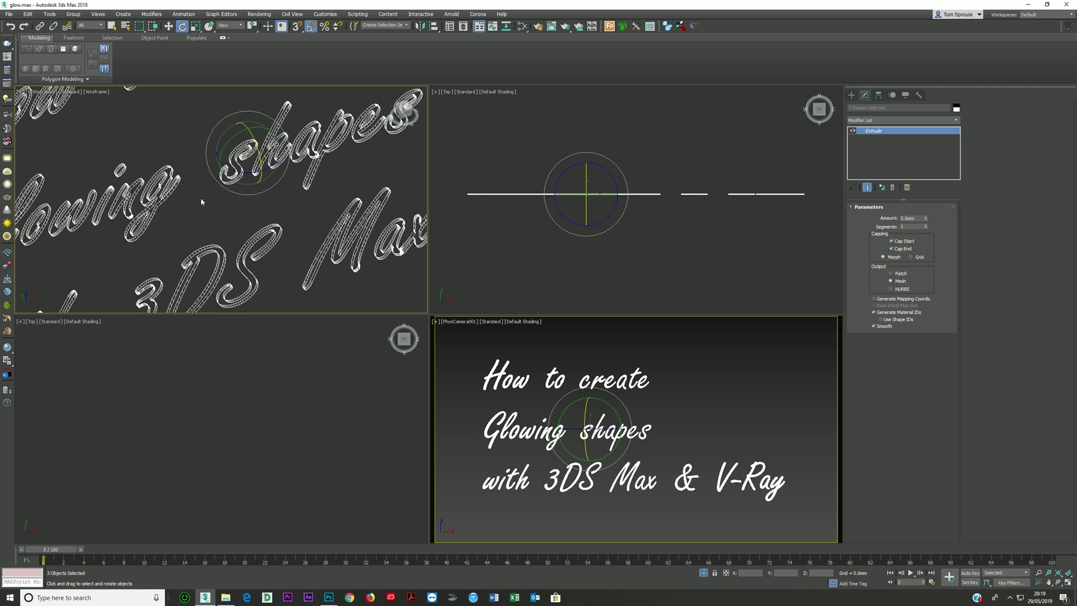
middle_click_drag(202, 202, 229, 180, "alt")
scroll(229, 180, "up", 1)
scroll(229, 180, "down", 1)
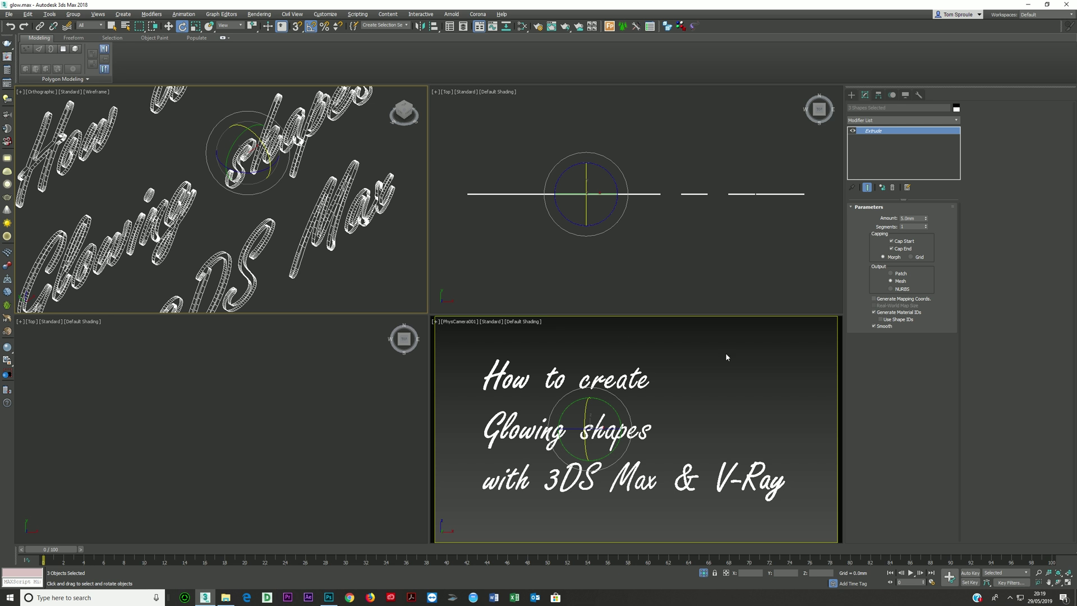
- End isolation so the whole scene is shown, and run a brief test render of the camera view
left_click(703, 572)
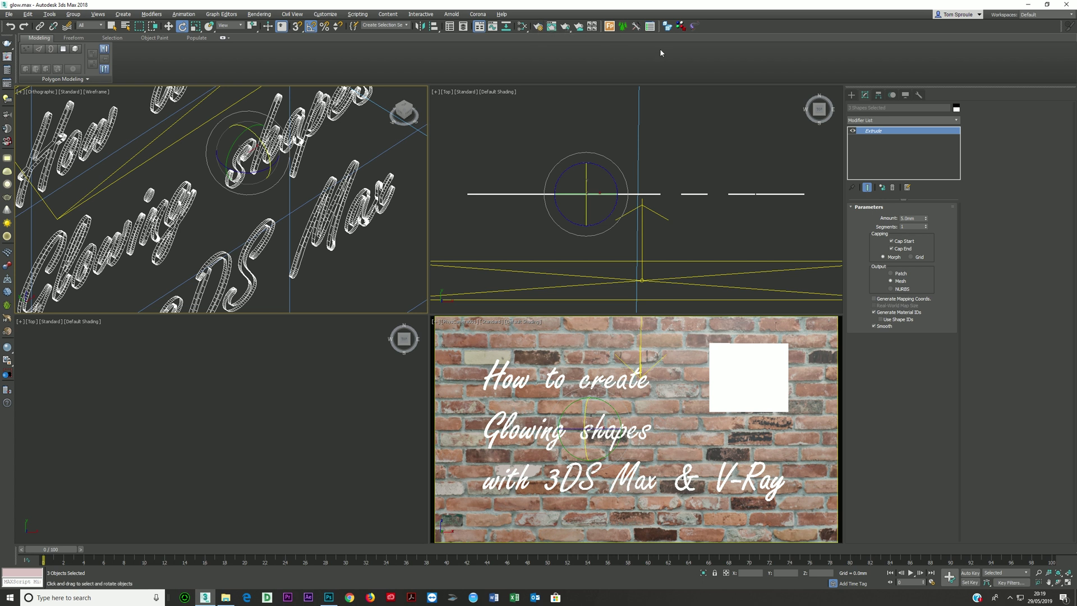
key("shift+q")
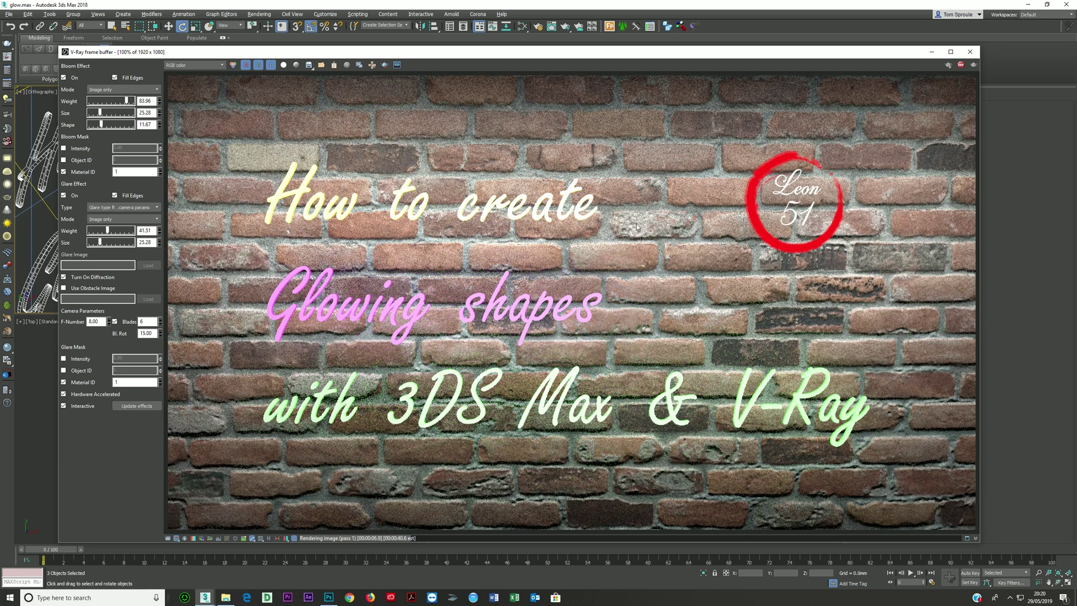
left_click(961, 64)
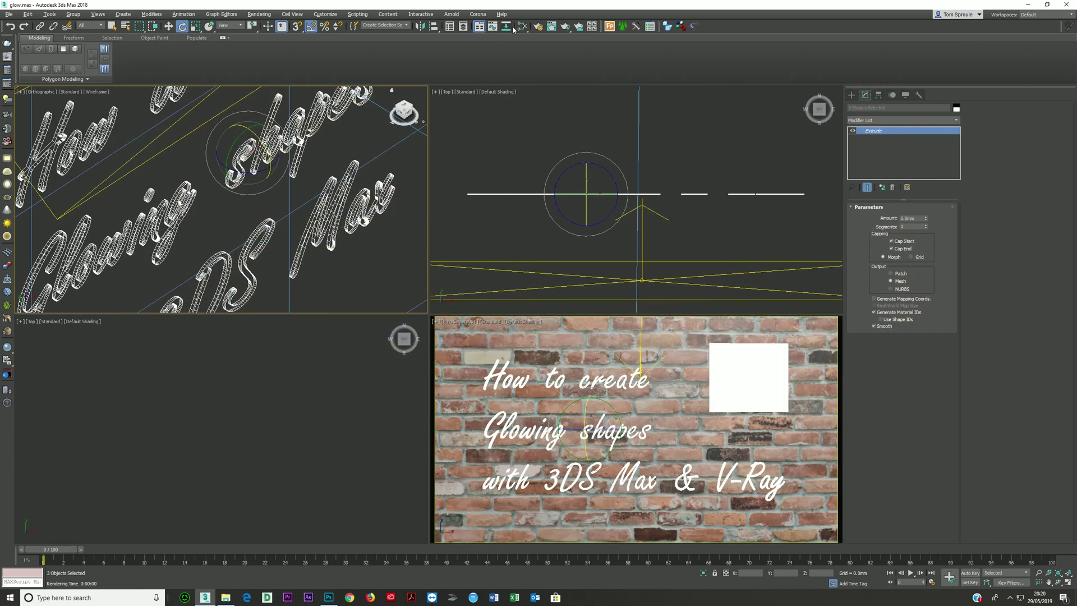
- Open the Slate Material Editor and remove the red falloff and logo light material nodes from the view
left_click(522, 26)
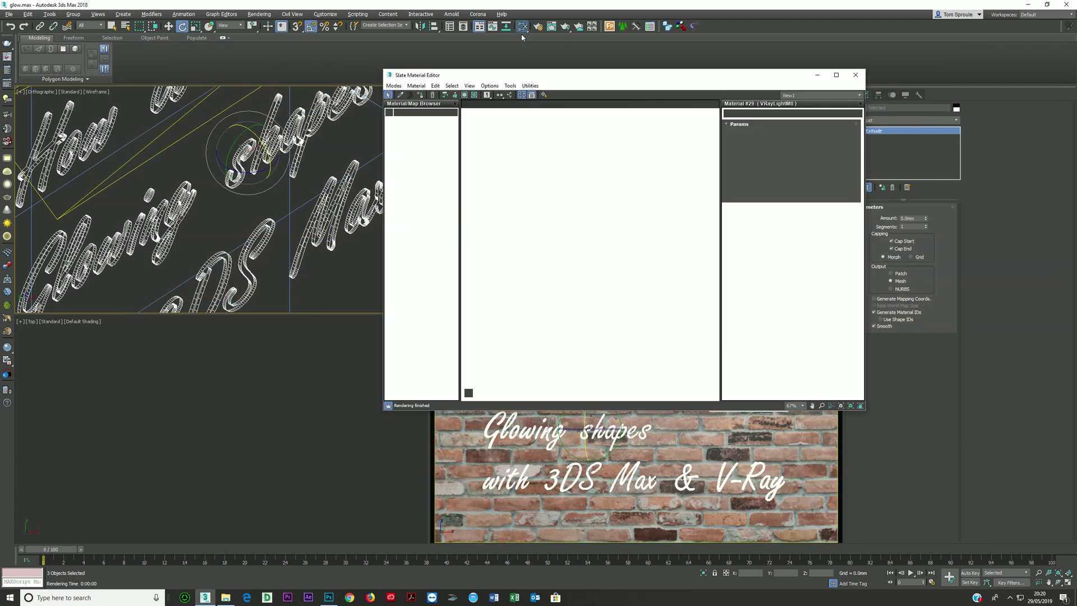
scroll(550, 334, "down", 1)
middle_click_drag(543, 213, 553, 399)
scroll(603, 260, "up", 2)
middle_click_drag(608, 211, 585, 172)
left_click_drag(680, 152, 545, 126)
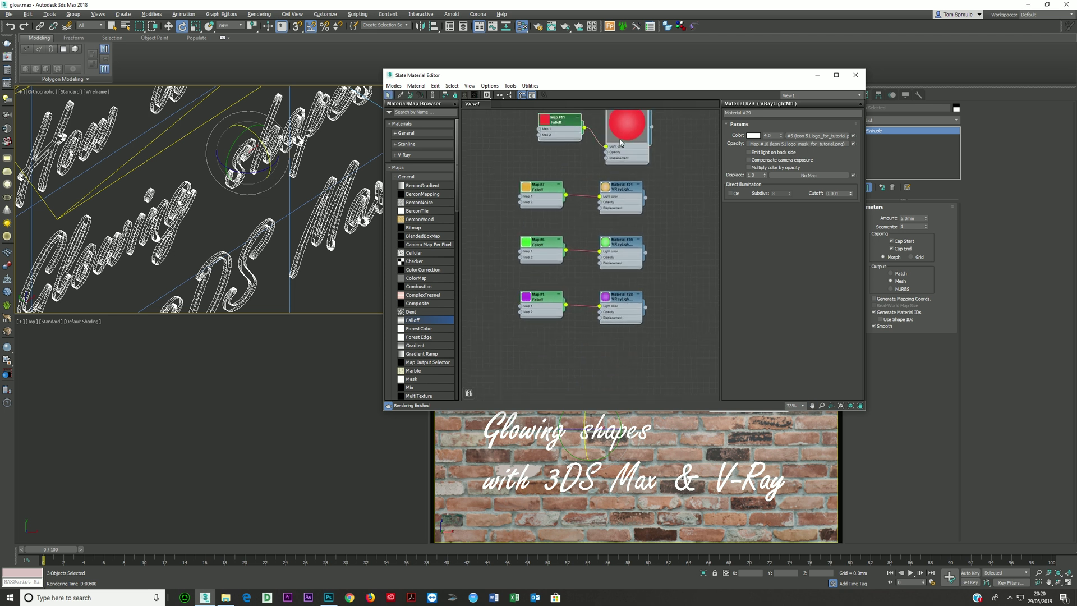
key("Delete")
- Change the orange text's light material to VRayMtl and space its falloff and material nodes apart from the others
left_click(621, 202)
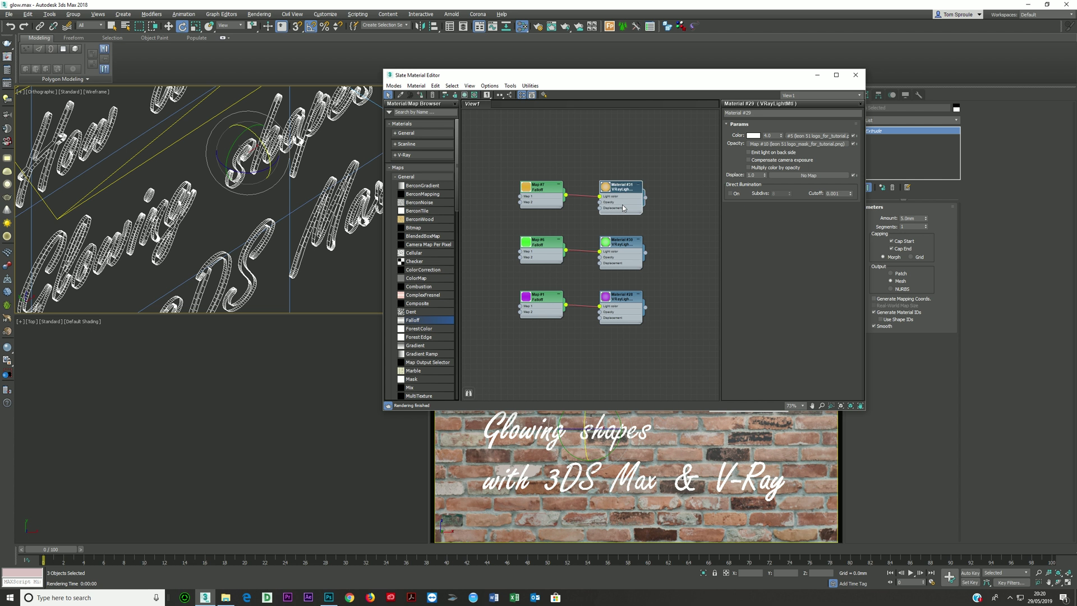
right_click(621, 203)
left_click(653, 220)
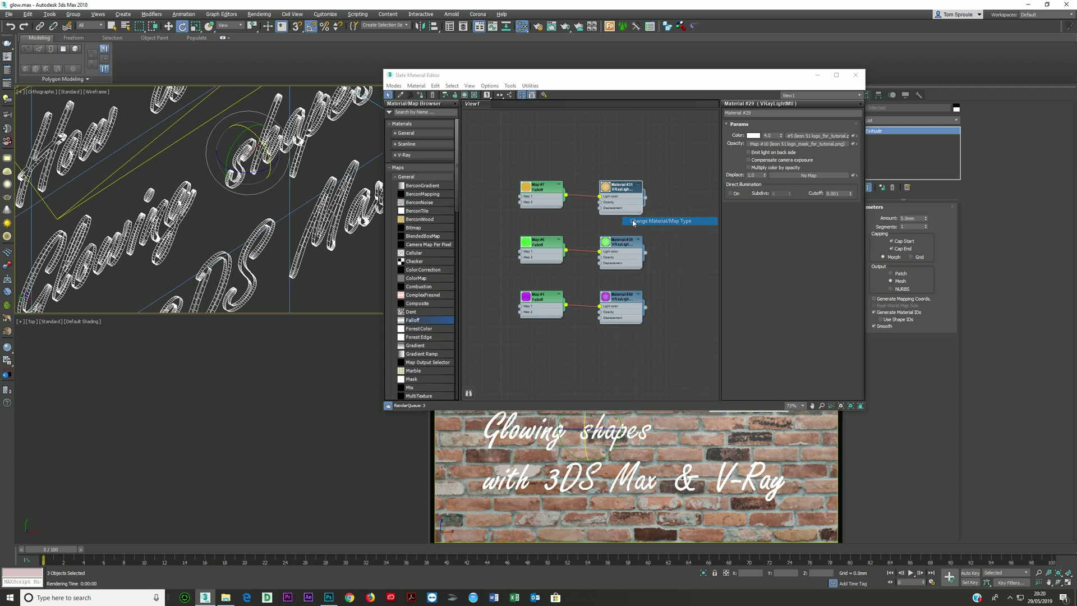
left_click(459, 215)
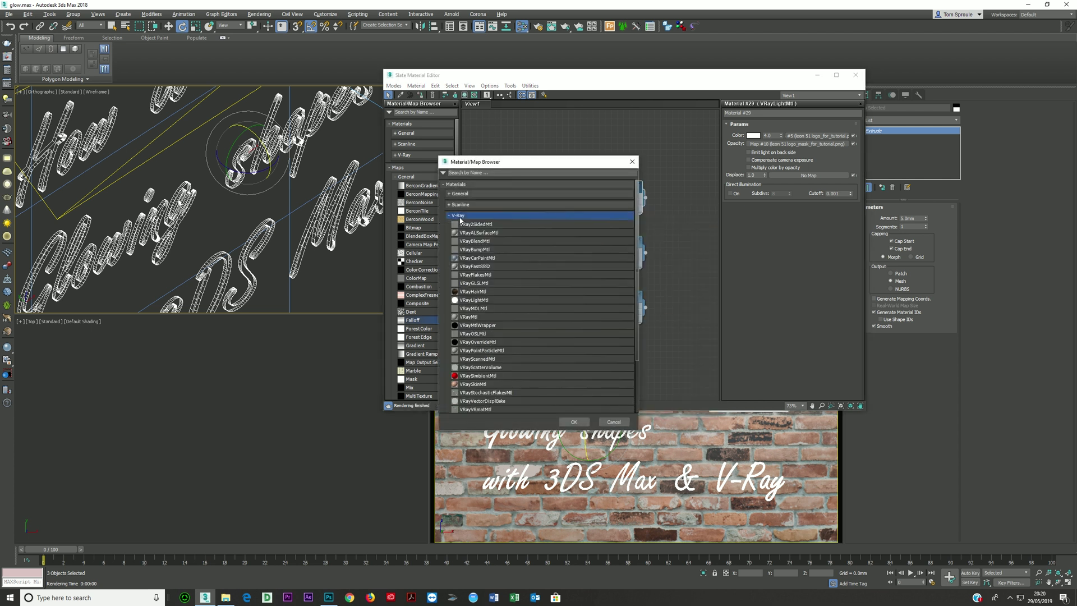
double_click(474, 317)
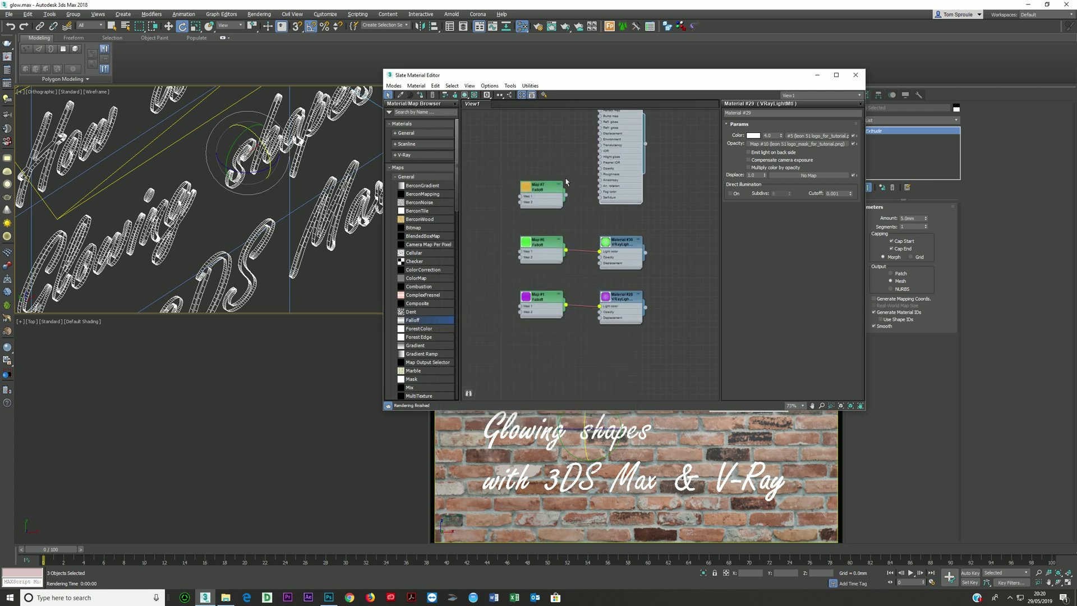
left_click_drag(550, 188, 538, 139)
middle_click_drag(565, 201, 558, 297)
left_click_drag(629, 80, 585, 68)
left_click_drag(480, 215, 479, 153)
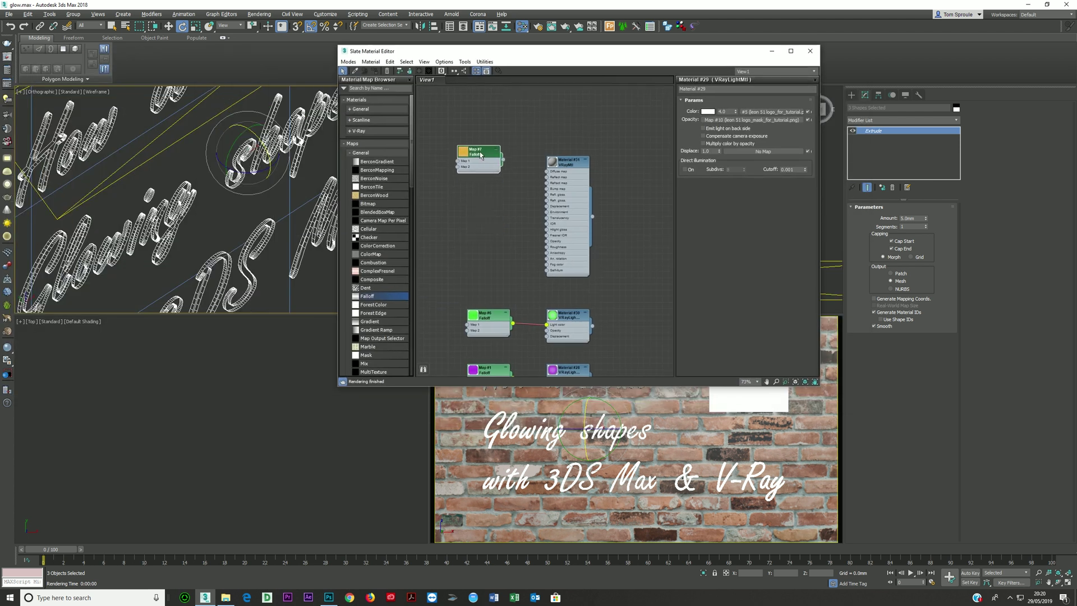
left_click_drag(582, 245, 588, 148)
- Change the green text's light material to VRayMtl and line up its falloff and material nodes beneath the orange pair
left_click_drag(628, 51, 958, 35)
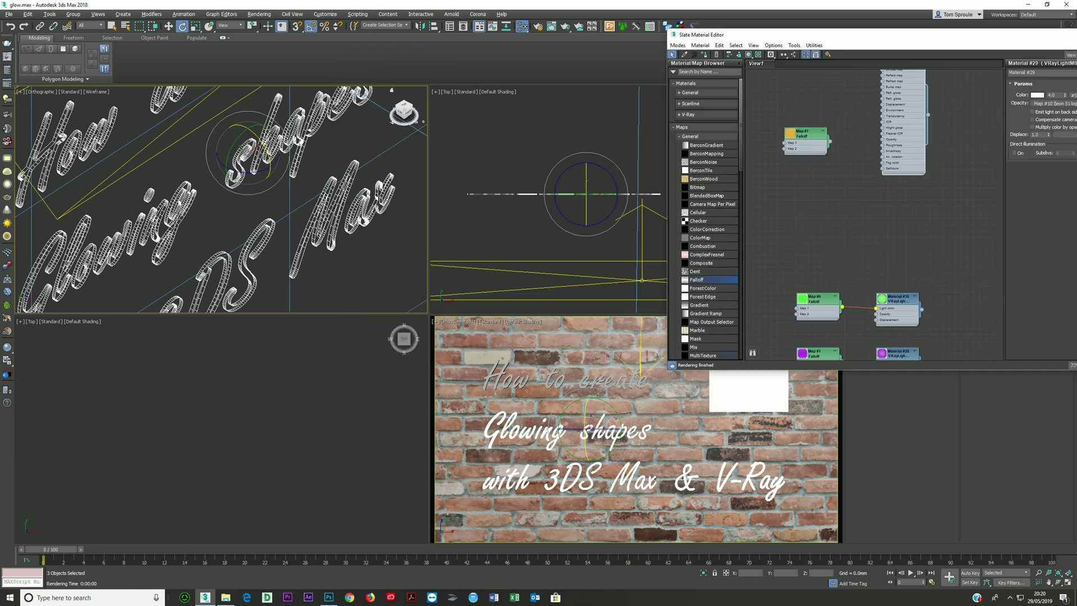
middle_click_drag(899, 229, 805, 243)
scroll(805, 243, "up", 1)
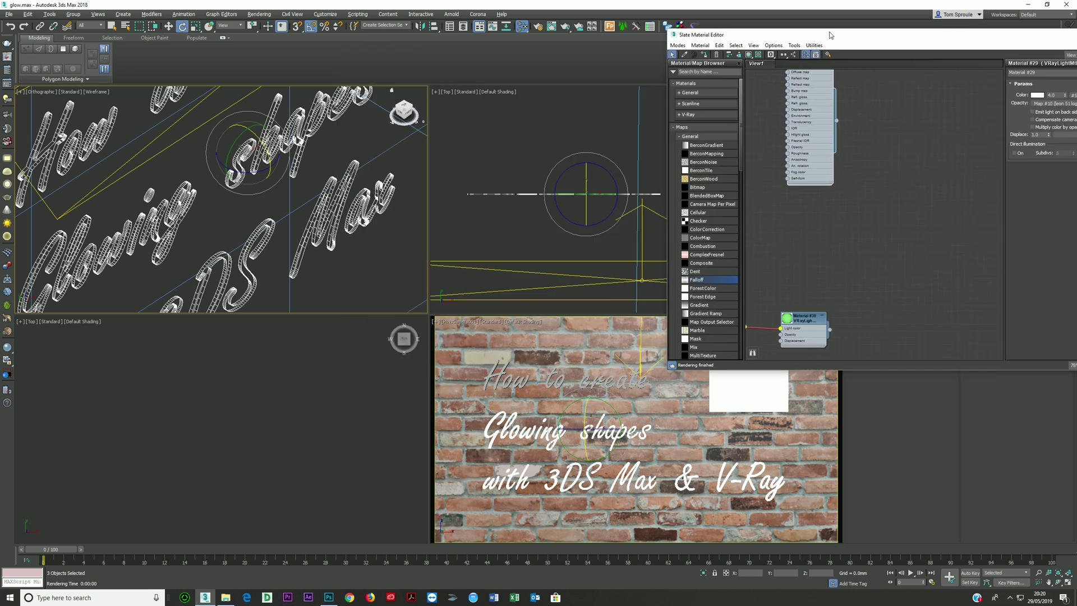
left_click_drag(830, 34, 456, 21)
middle_click_drag(450, 218, 580, 168)
right_click(558, 285)
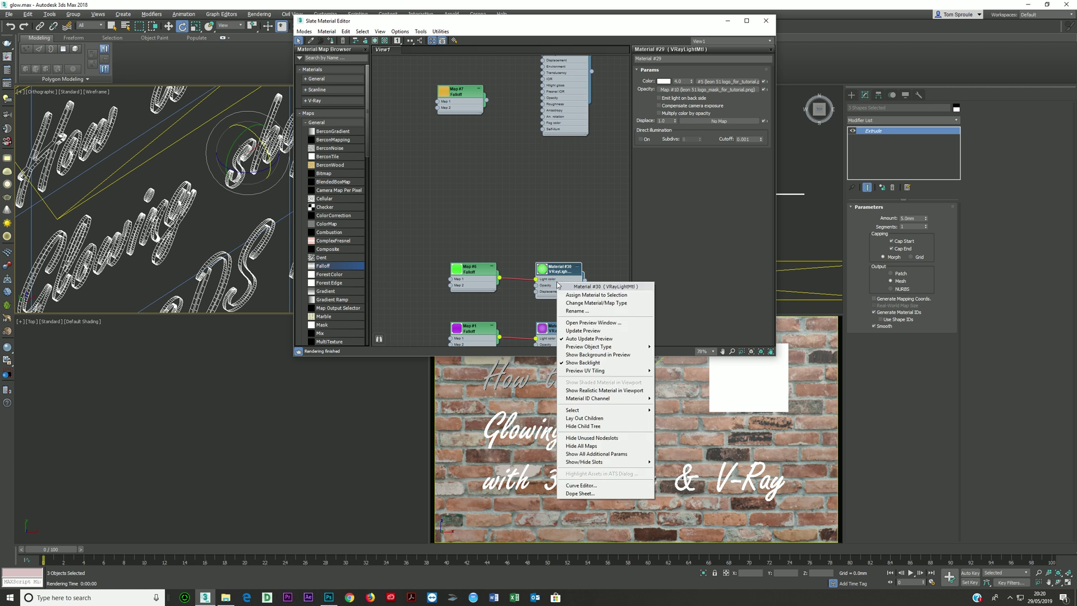
left_click(577, 303)
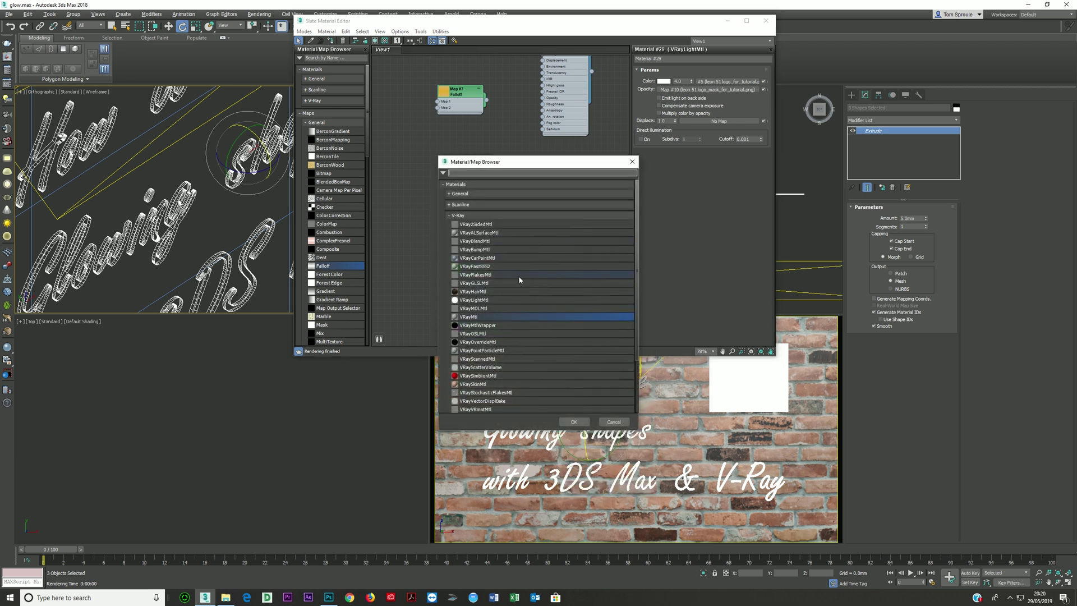
double_click(489, 317)
left_click_drag(558, 268, 565, 183)
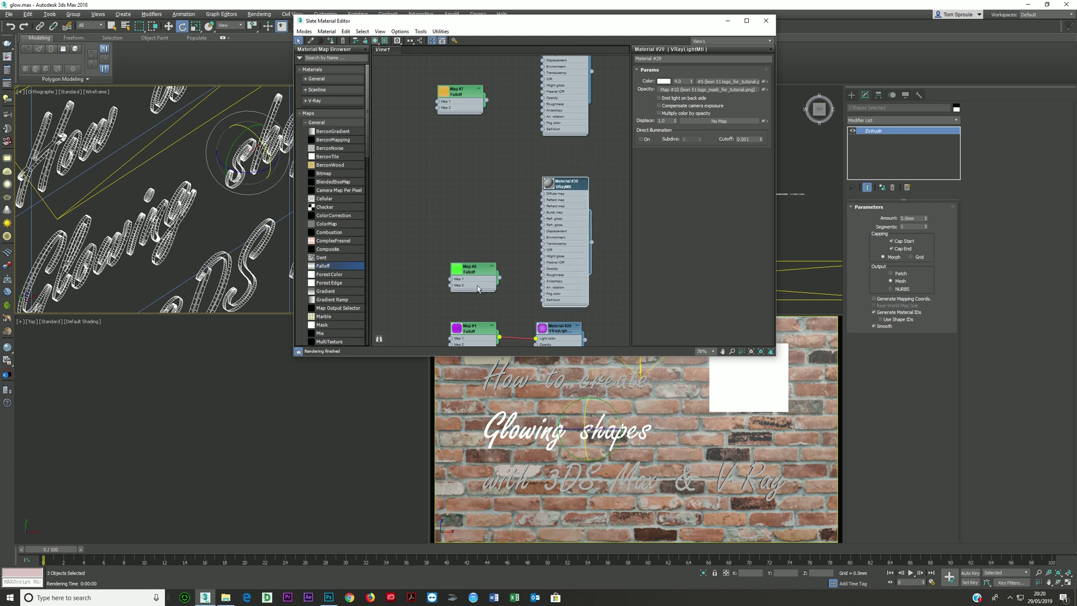
left_click_drag(477, 288, 478, 226)
left_click_drag(563, 184, 564, 145)
- Change the purple text's light material to VRayMtl and move its node beneath the green material
right_click(565, 340)
left_click(584, 356)
double_click(503, 317)
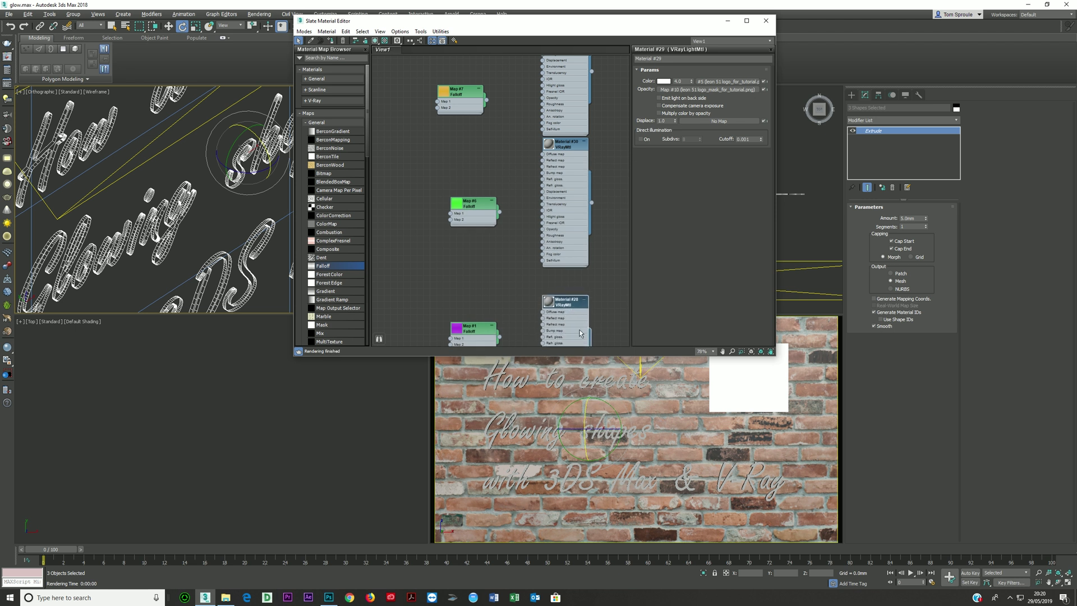
left_click_drag(579, 333, 567, 313)
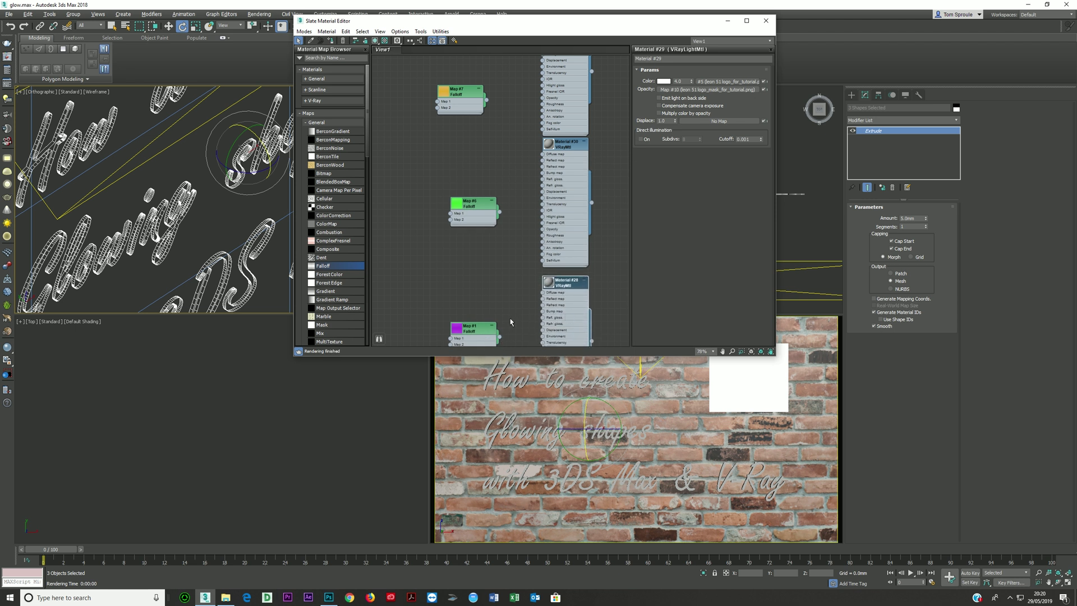
- Connect the purple, green and orange Falloff maps to the self-illumination slots of their matching VRayMtl materials
middle_click_drag(510, 322, 505, 280)
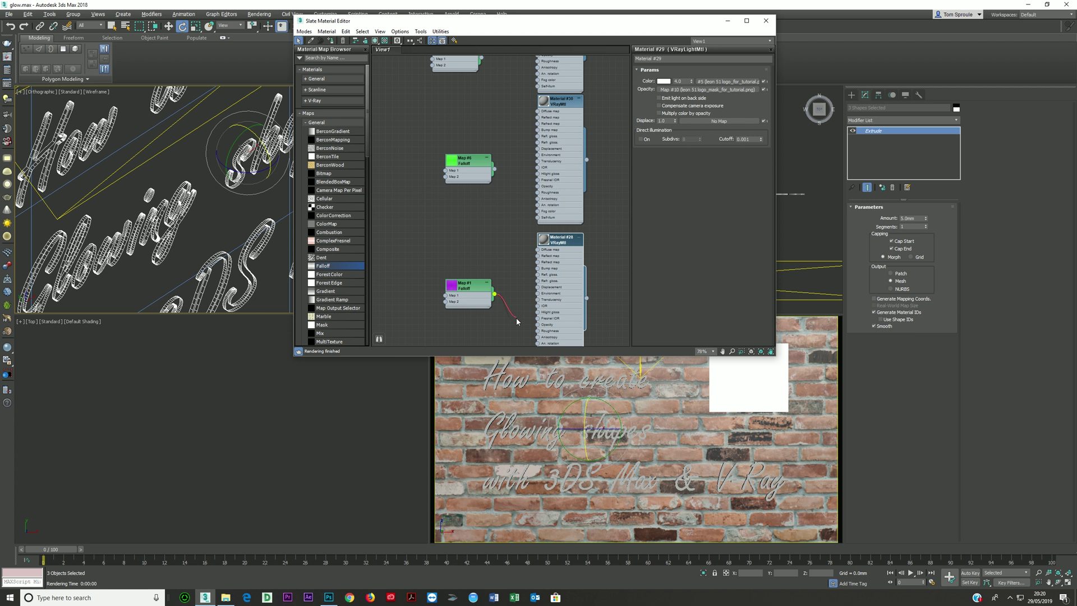
left_click_drag(491, 247, 533, 307)
left_click_drag(489, 121, 533, 170)
middle_click_drag(476, 192, 462, 405)
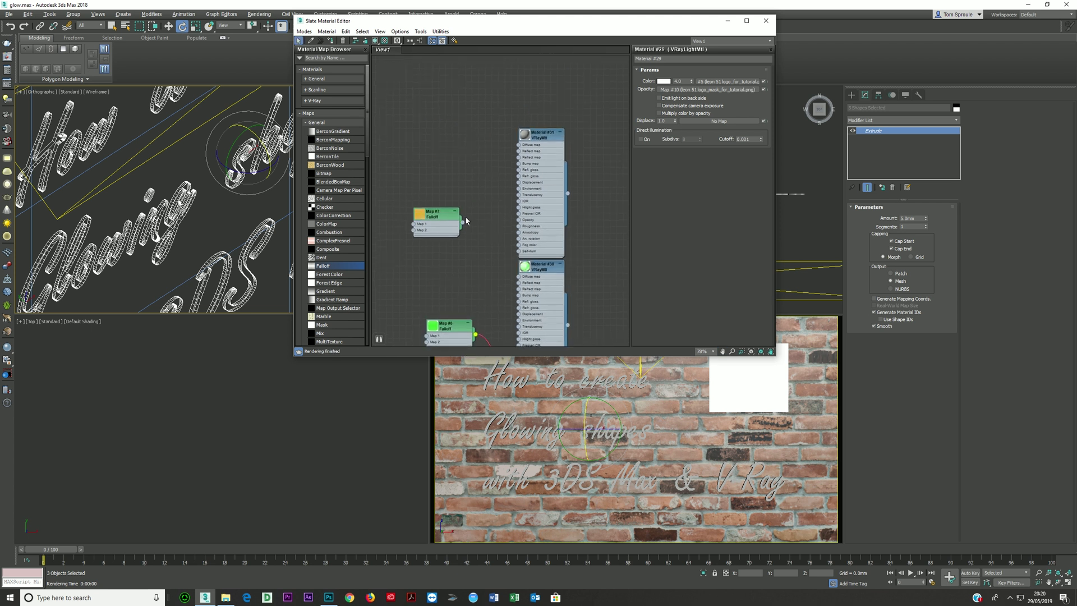
left_click_drag(462, 223, 518, 251)
- Add a VRayEdgesTex map and connect it to the bump map slot of the orange text's material
left_click(319, 122)
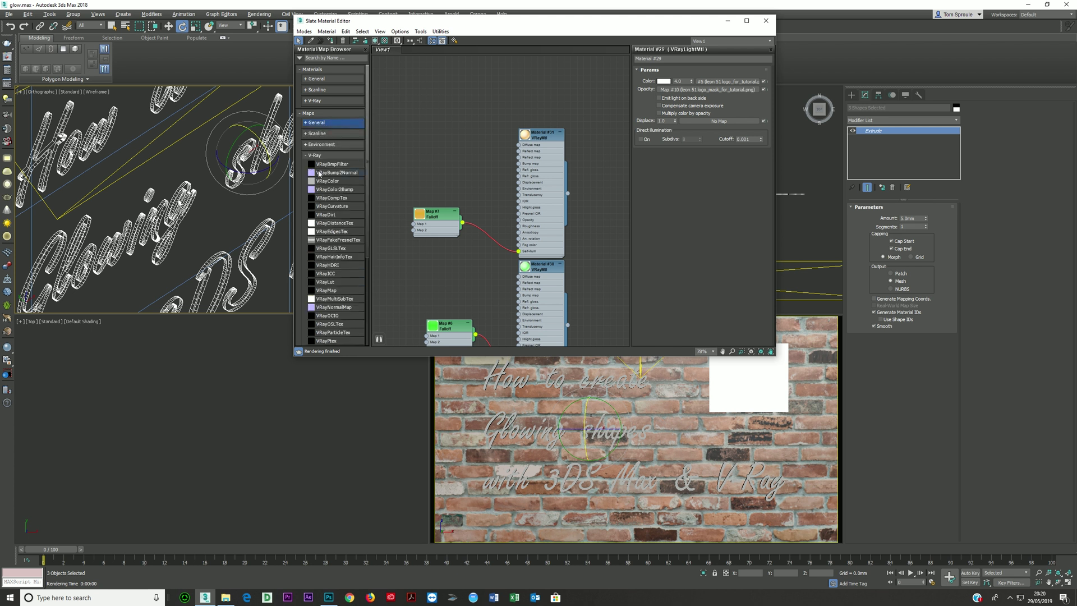
double_click(331, 232)
left_click_drag(491, 209, 518, 163)
- Review the orange material's parameters and set the VRayEdgesTex rounded corners radius to 10 mm
double_click(536, 176)
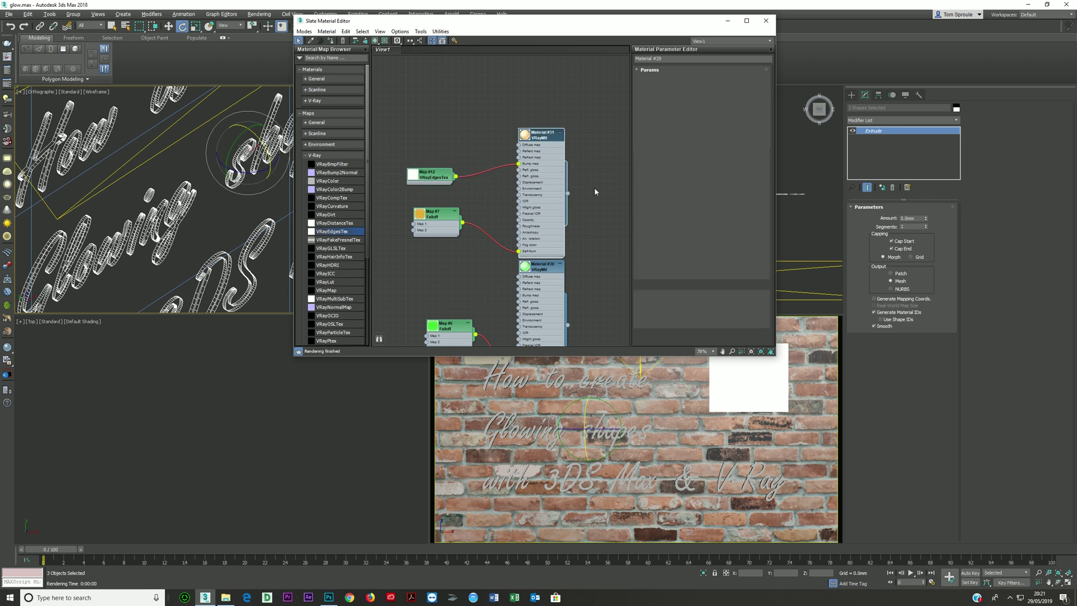
left_click_drag(679, 278, 663, 87)
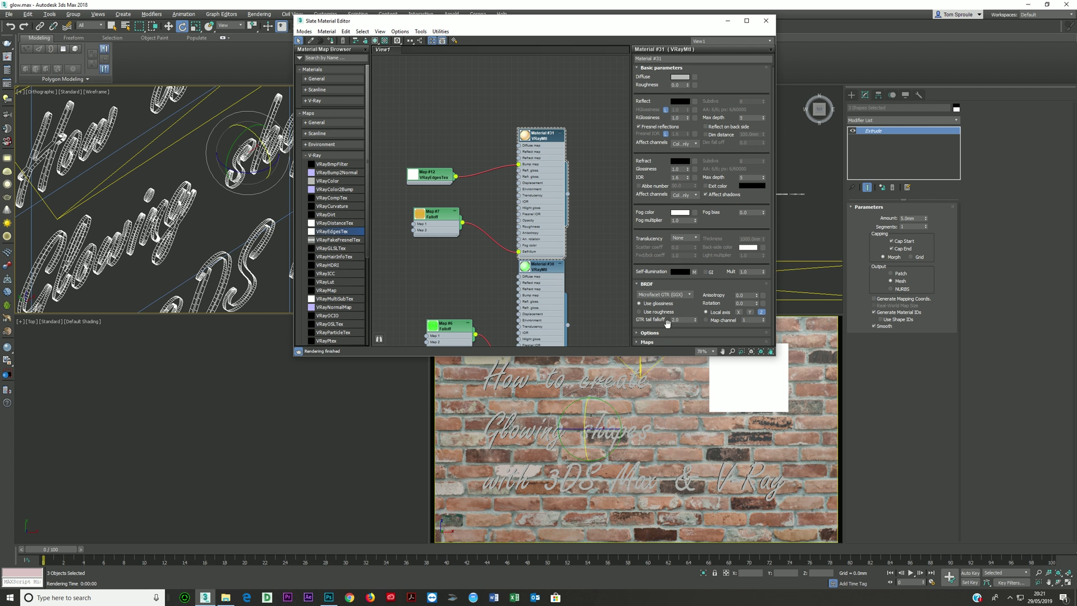
scroll(666, 322, "down", 5)
double_click(435, 171)
double_click(738, 87)
type("10")
key("Return")
- Connect the same VRayEdgesTex map to the bump map slots of the green and purple materials
middle_click_drag(426, 222, 422, 175)
scroll(423, 167, "down", 1)
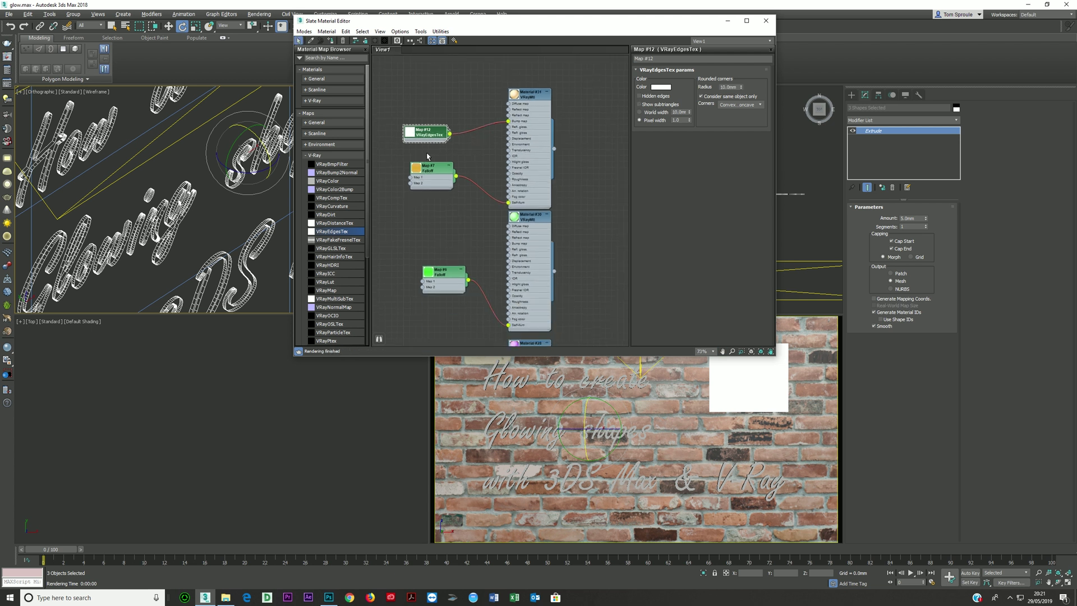
middle_click_drag(442, 135, 443, 100)
scroll(443, 100, "down", 2)
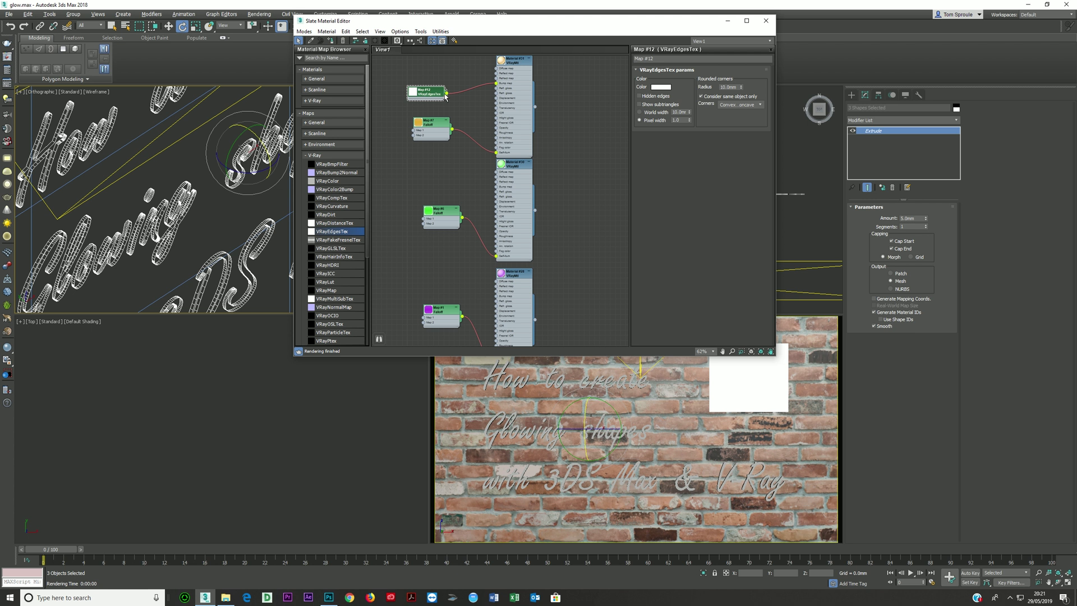
left_click_drag(486, 185, 496, 187)
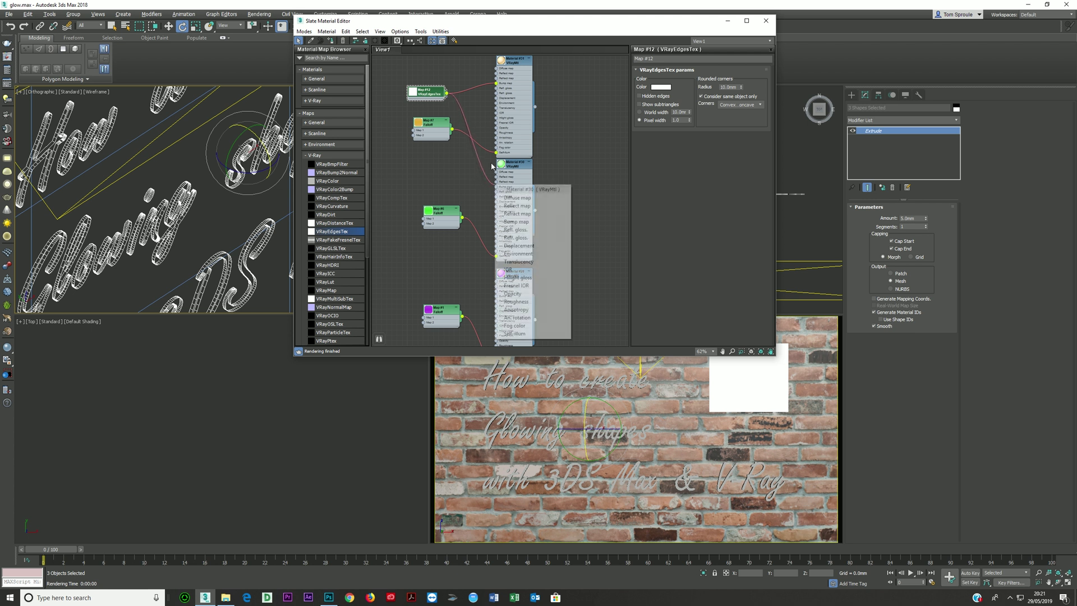
left_click(516, 221)
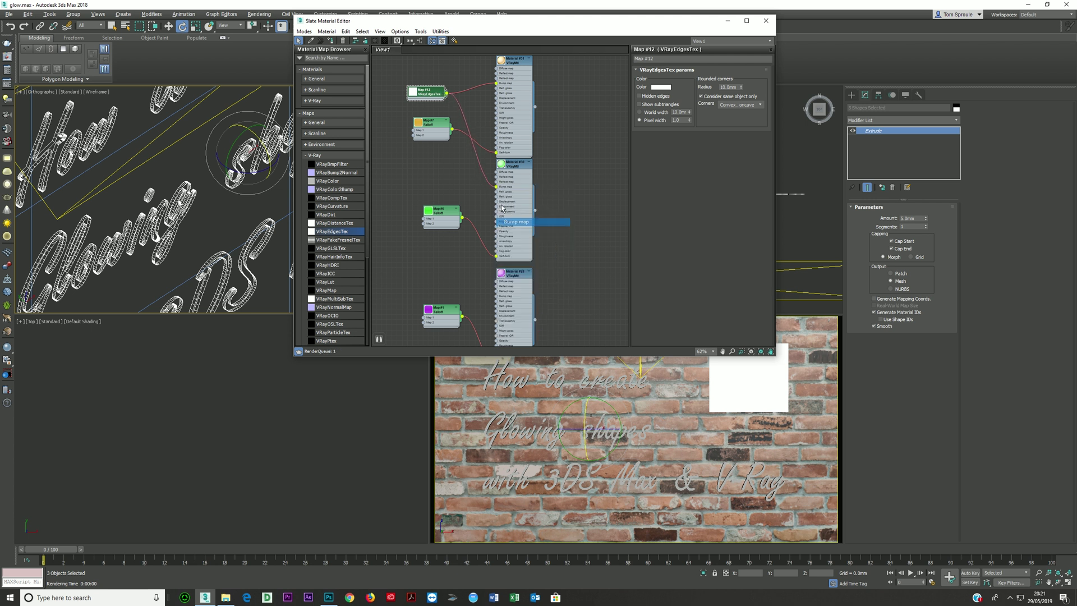
left_click_drag(446, 93, 497, 296)
right_click(514, 423)
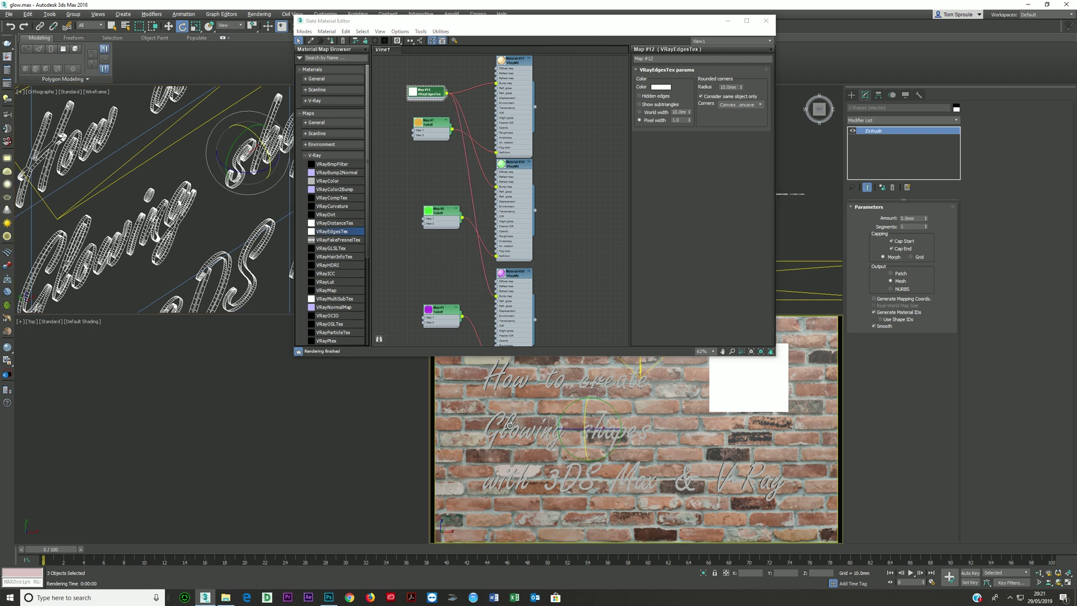
- Render the camera view and examine the rounded edges of the glowing letters up close
key("shift+q")
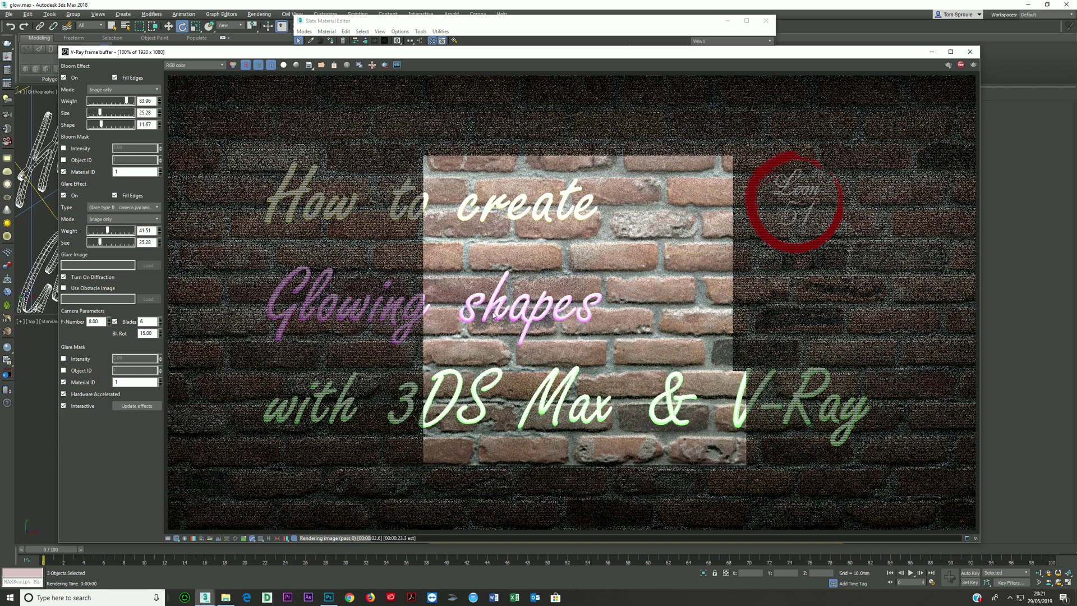
scroll(497, 317, "up", 1)
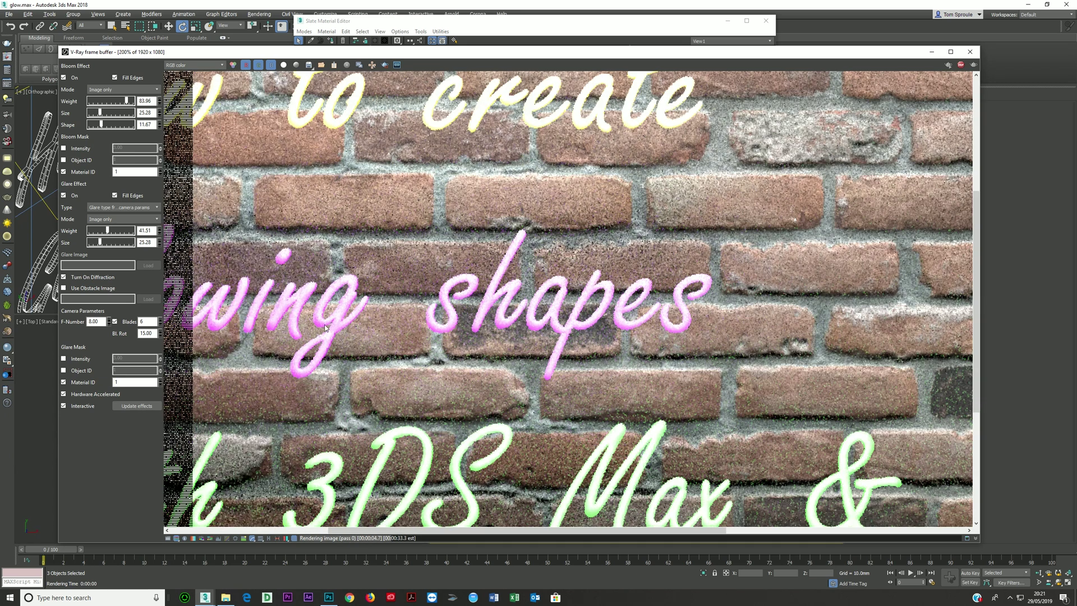
scroll(318, 328, "down", 1)
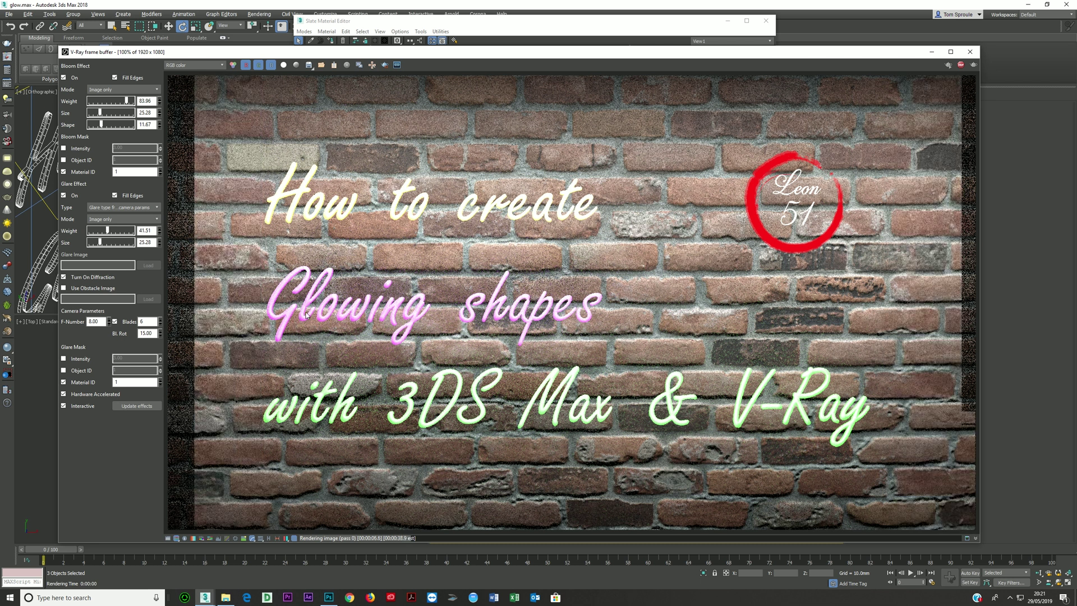
scroll(312, 271, "up", 2)
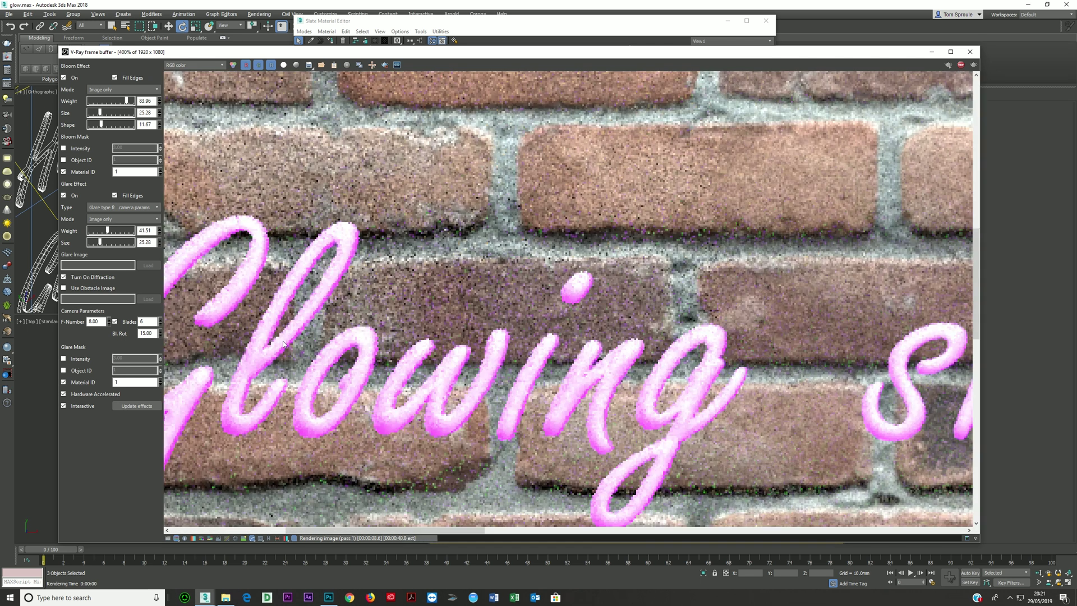
- Inspect the pink and yellow lettering in the rendered image and stop the rendering
scroll(318, 270, "down", 1)
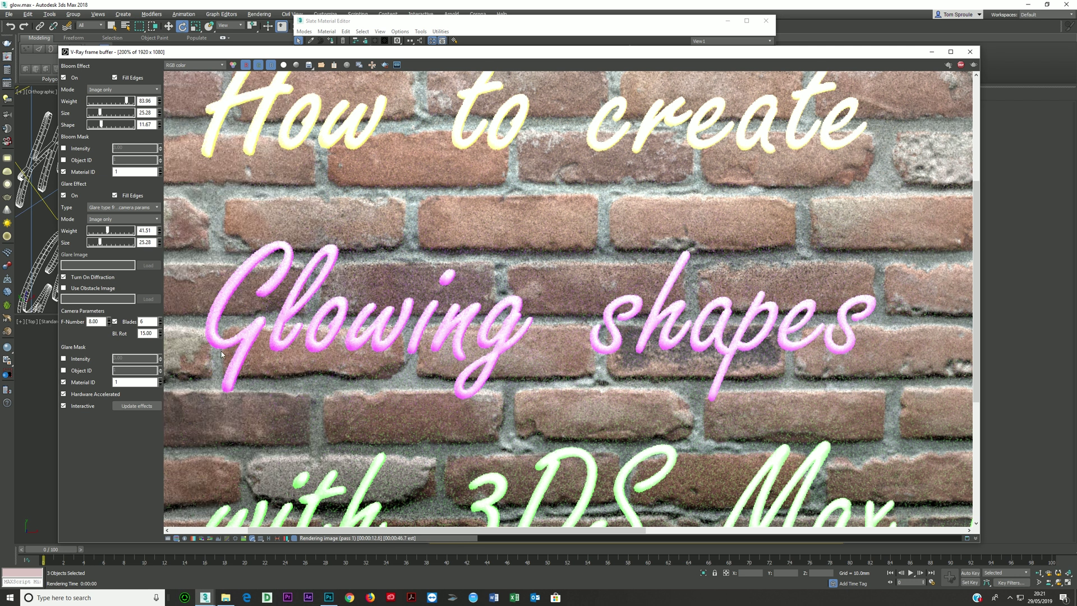
middle_click_drag(267, 217, 272, 307)
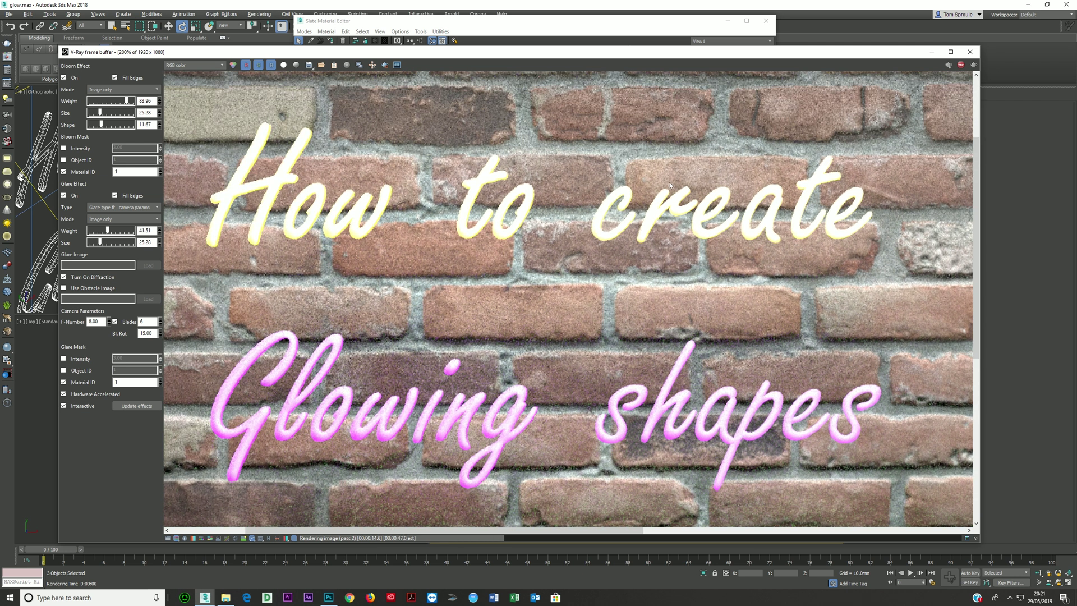
left_click(960, 66)
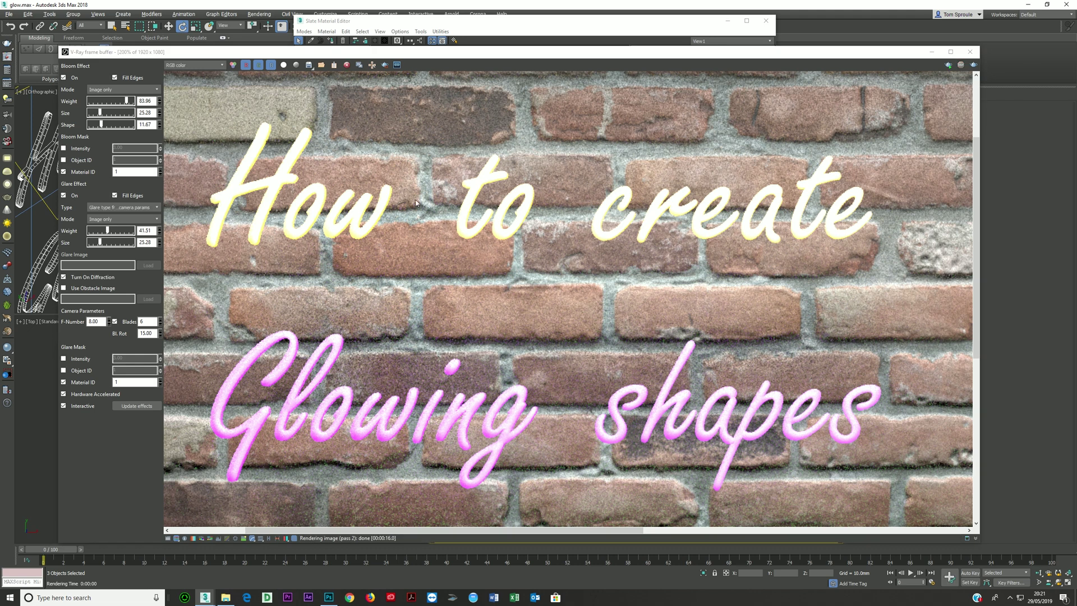
- Set the VRayEdgesTex rounded corners radius to 100 mm
left_click_drag(583, 52, 587, 269)
left_click(430, 98)
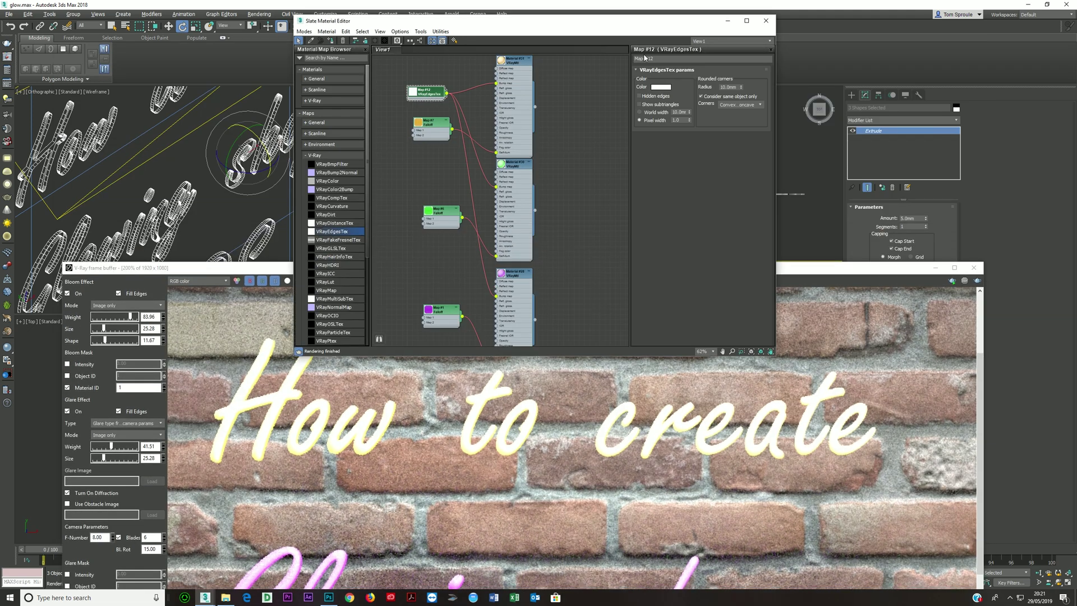
double_click(729, 87)
type("100")
key("Return")
- Render the camera view again to check the letters' edges with the 100 mm corner radius
left_click(868, 270)
left_click_drag(867, 270, 859, 105)
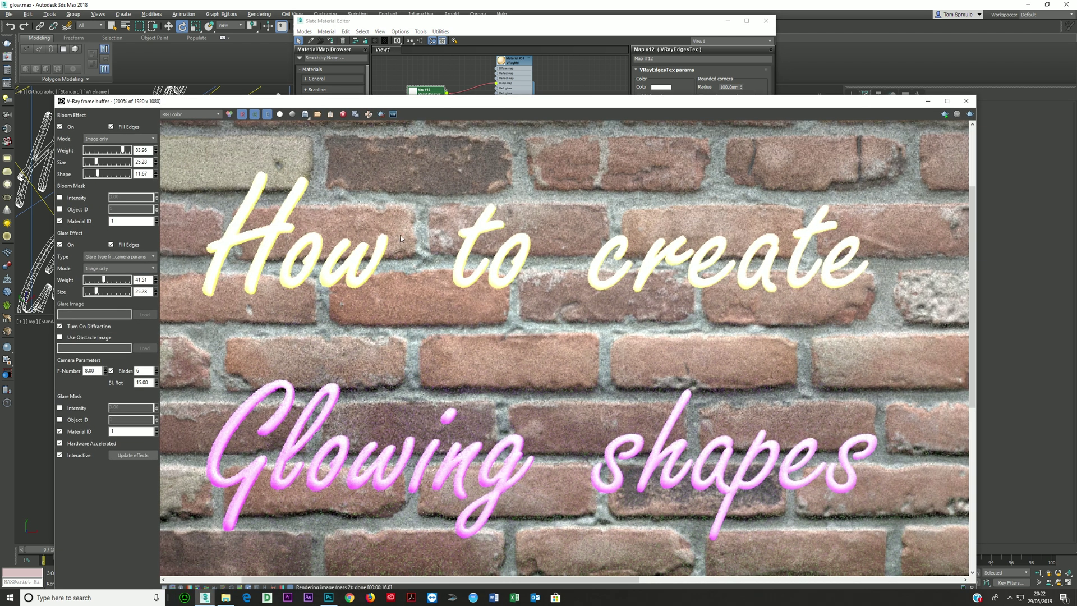
left_click(970, 114)
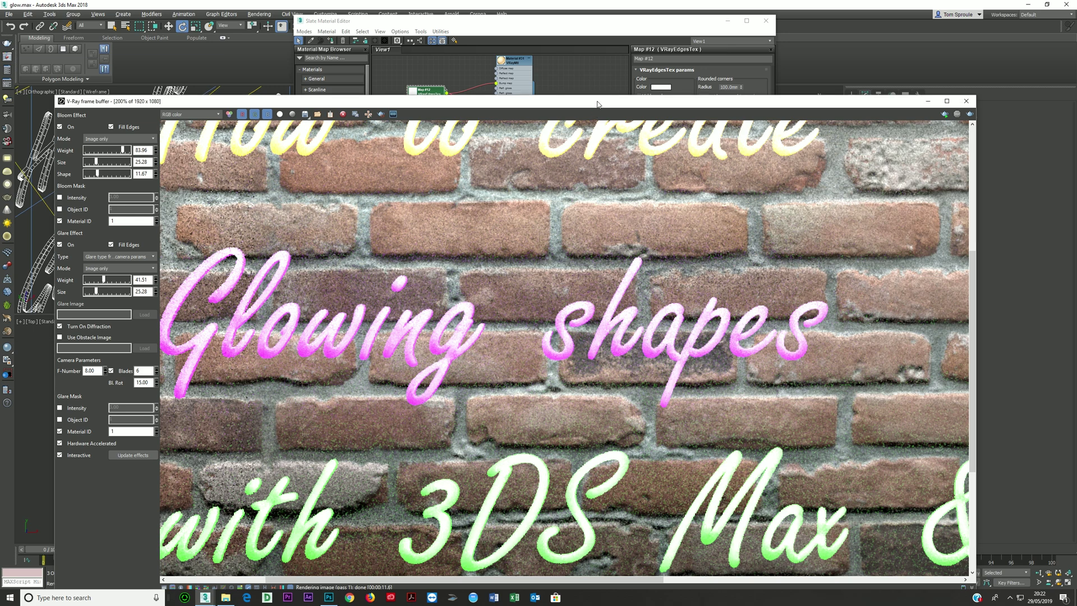
- Check the extruded letters up close in the wireframe view and set the VRayEdgesTex rounded corners radius to 7 mm
left_click_drag(597, 103, 550, 424)
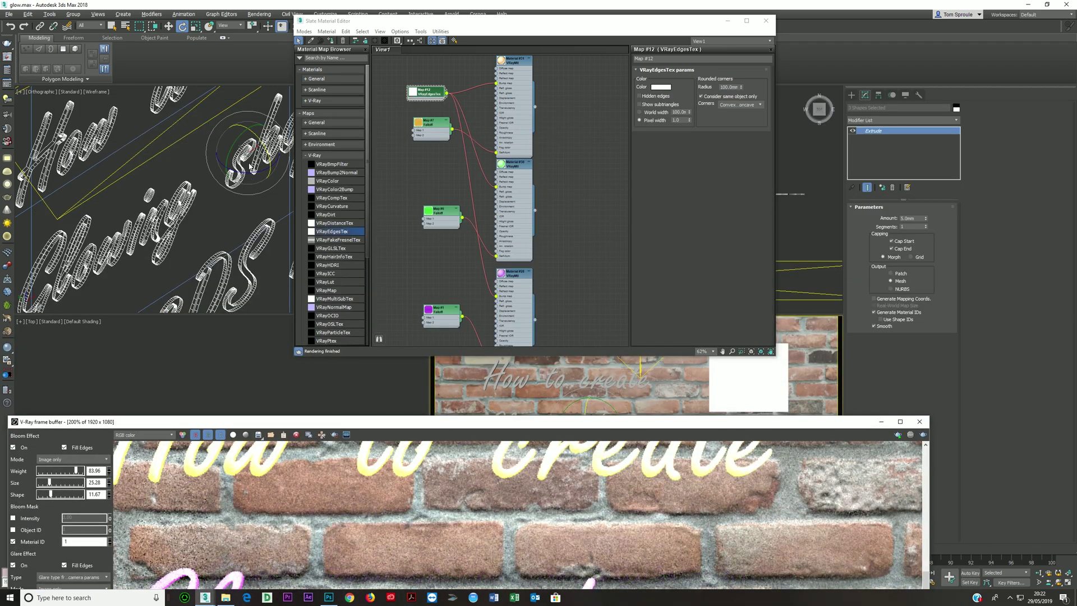
scroll(251, 167, "up", 3)
middle_click_drag(235, 188, 217, 159, "alt")
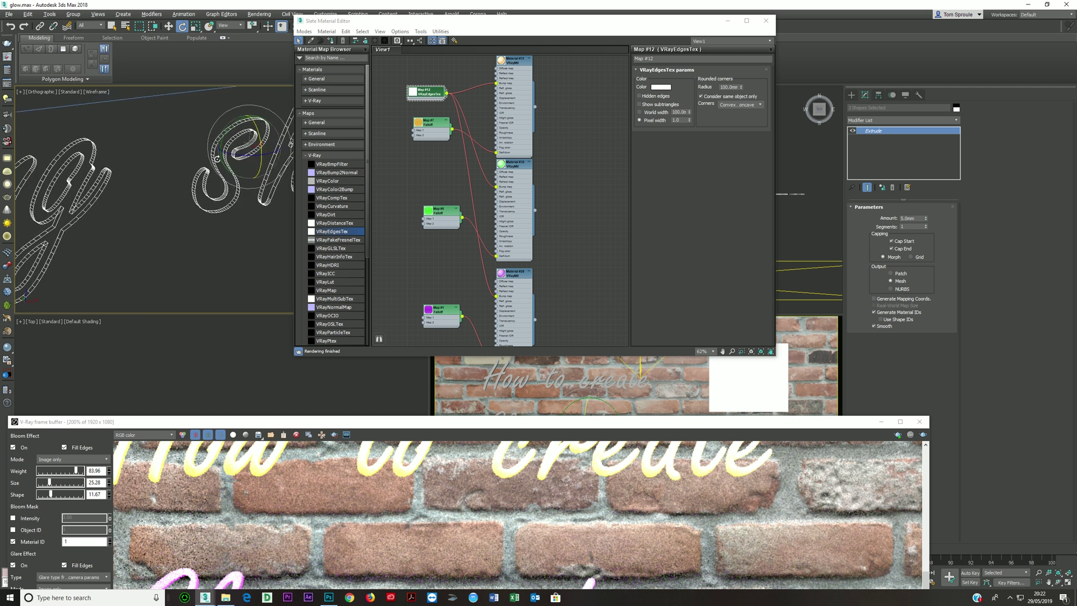
left_click(625, 142)
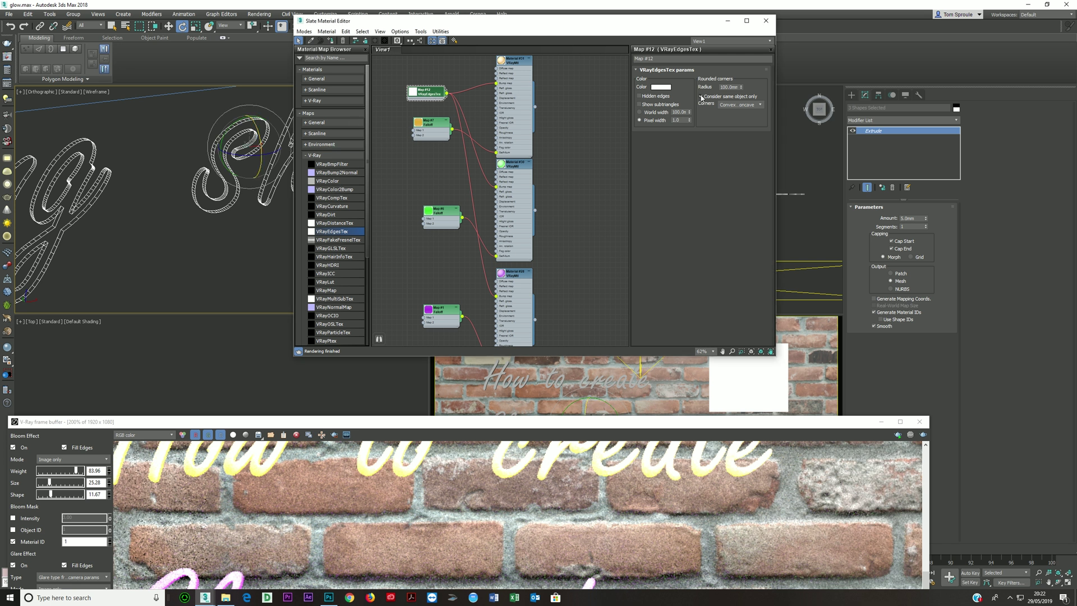
left_click(738, 87)
type("7")
key("Return")
- Render the camera view with the 7 mm corner radius, examine the lettering up close and as a whole, and stop the rendering
left_click_drag(476, 426, 514, 53)
left_click(935, 63)
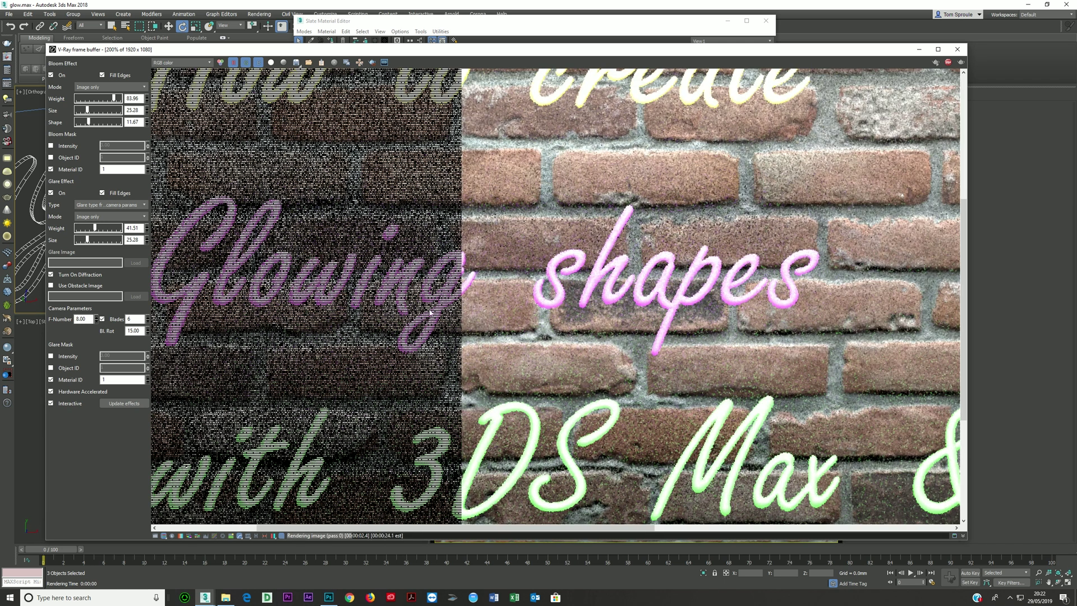
middle_click_drag(387, 489, 458, 354)
middle_click_drag(320, 152, 415, 384)
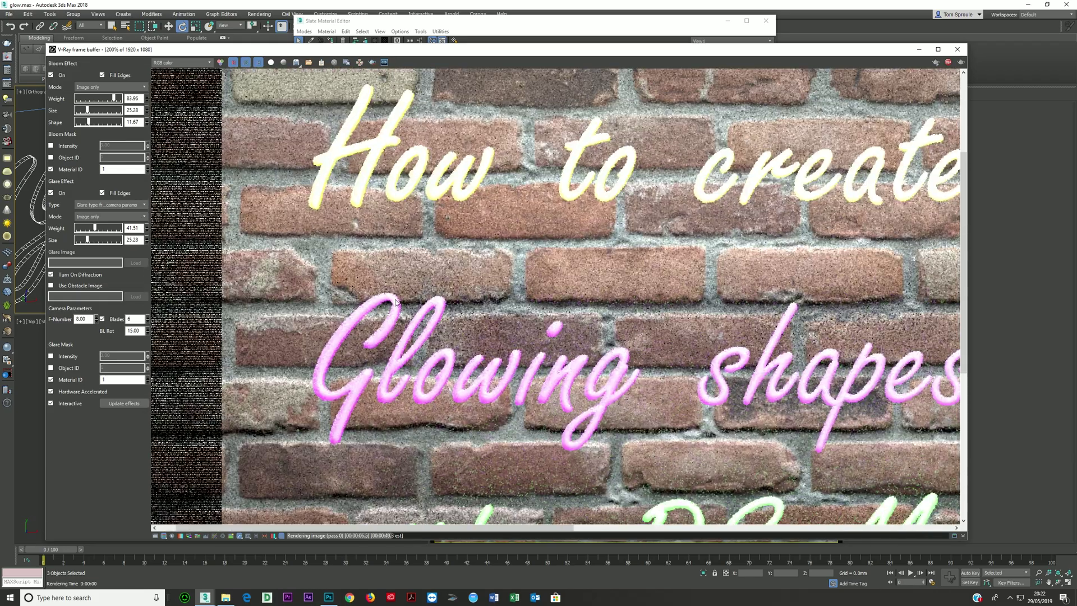
scroll(396, 310, "down", 1)
scroll(591, 254, "down", 1)
scroll(590, 254, "up", 1)
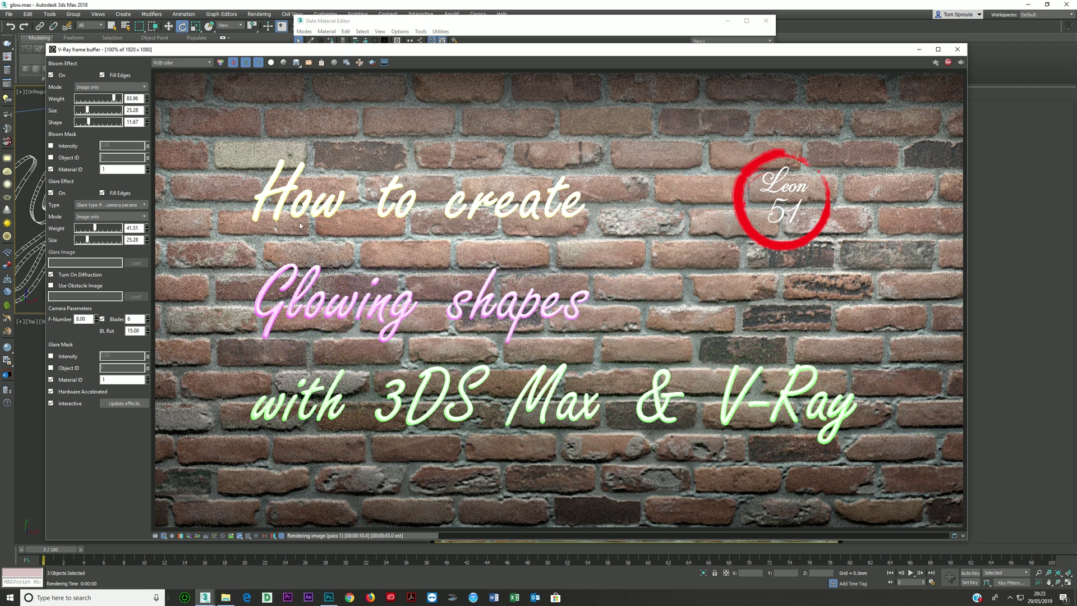
left_click(948, 62)
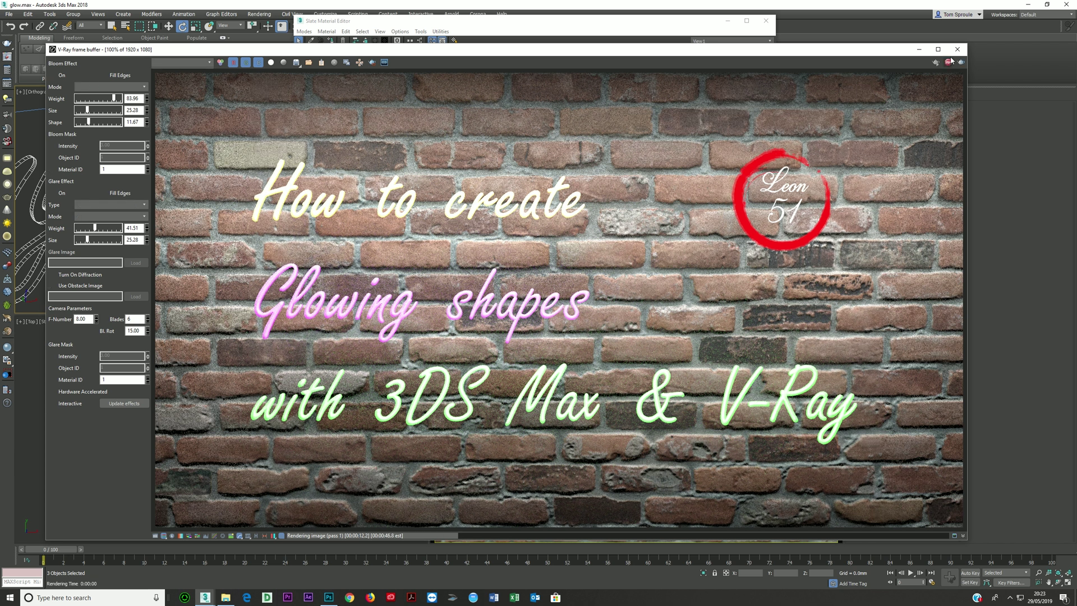
- Make the front color of the orange text's Falloff map more saturated
left_click(957, 49)
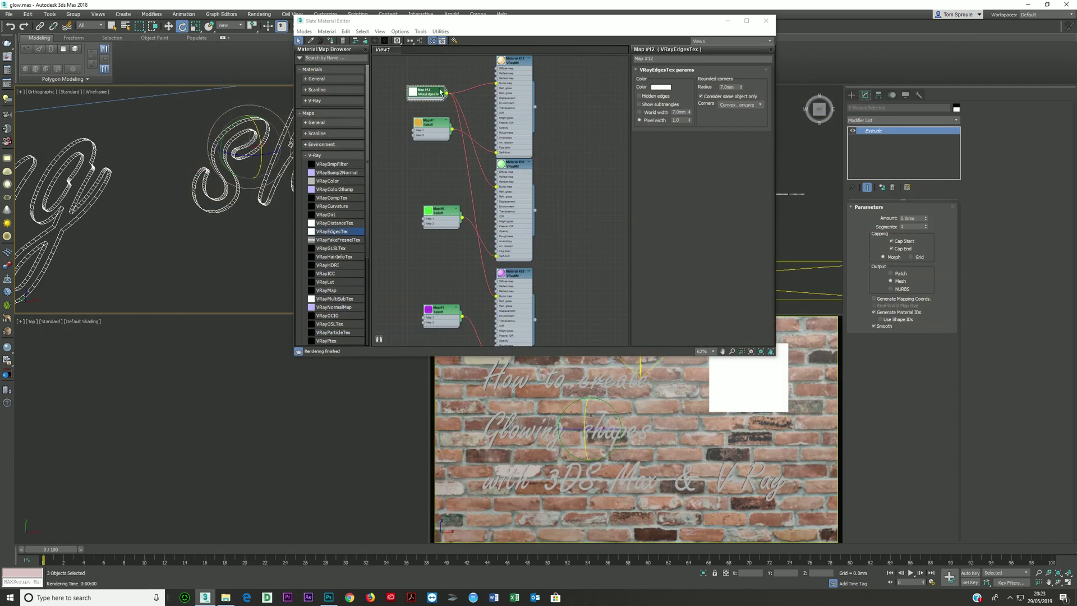
left_click(430, 123)
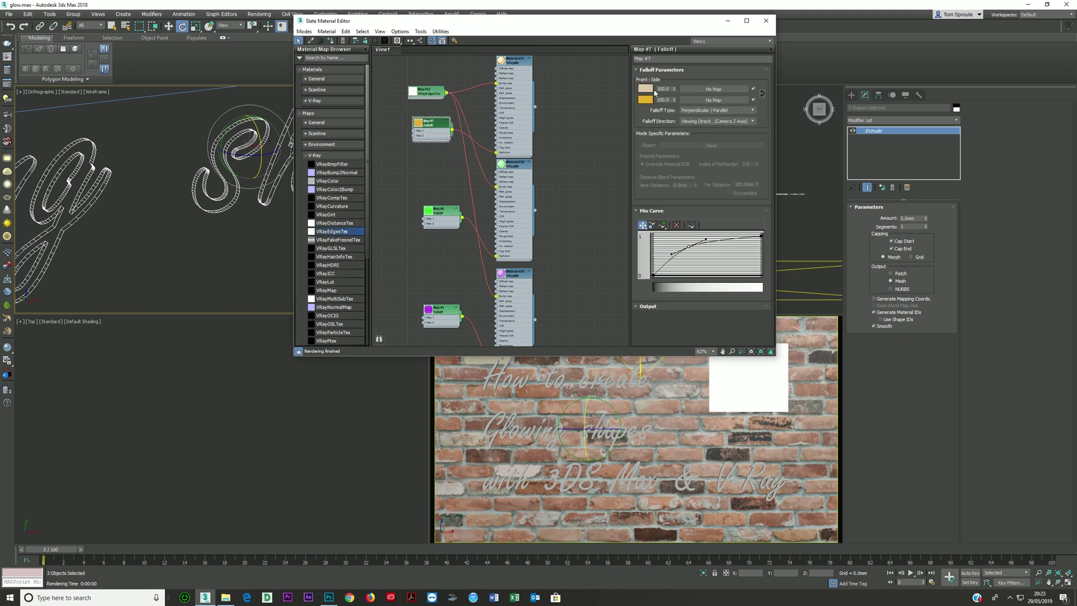
left_click(645, 90)
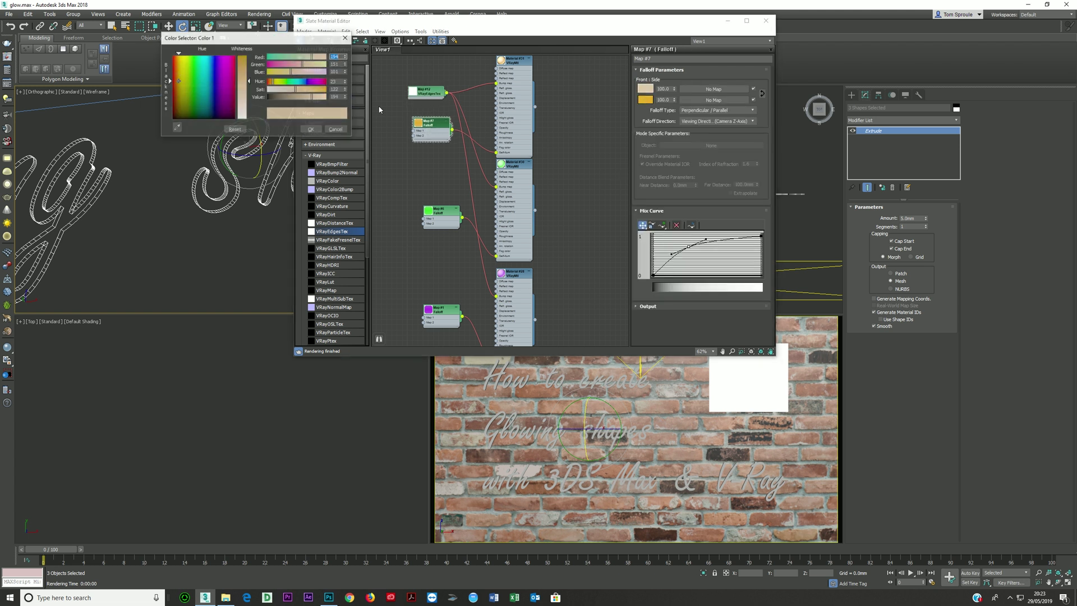
left_click_drag(314, 92, 309, 92)
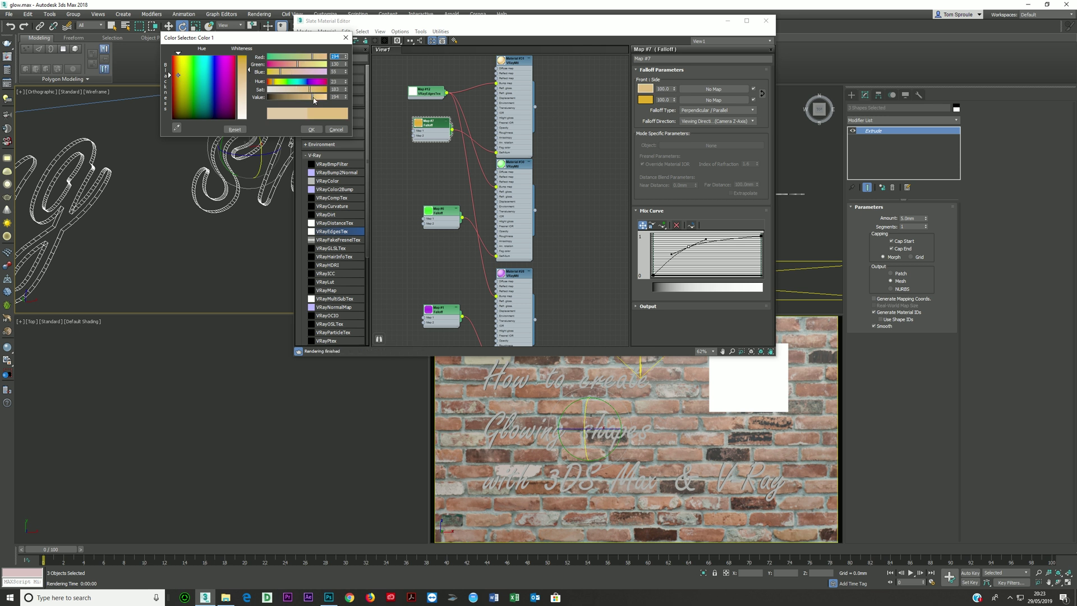
left_click(311, 130)
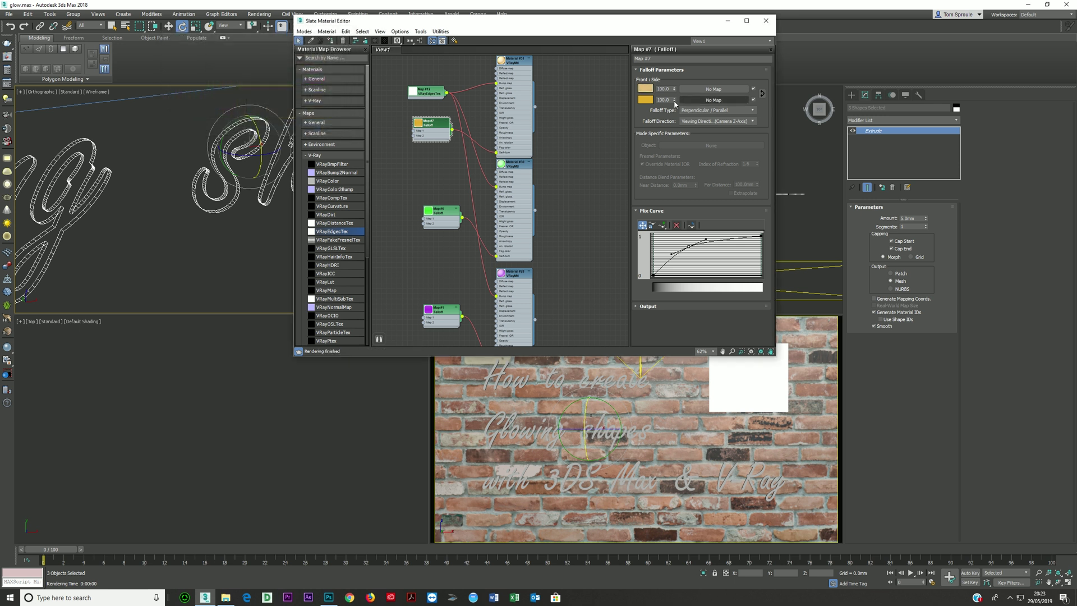
- Darken the side color of the orange Falloff map and render the camera view
left_click(645, 100)
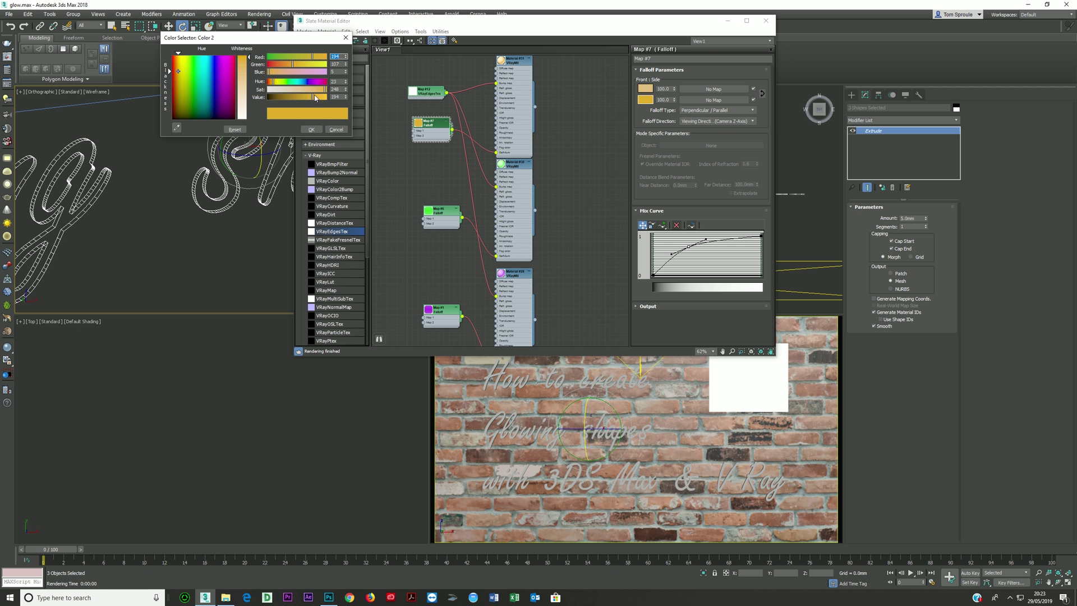
left_click(311, 129)
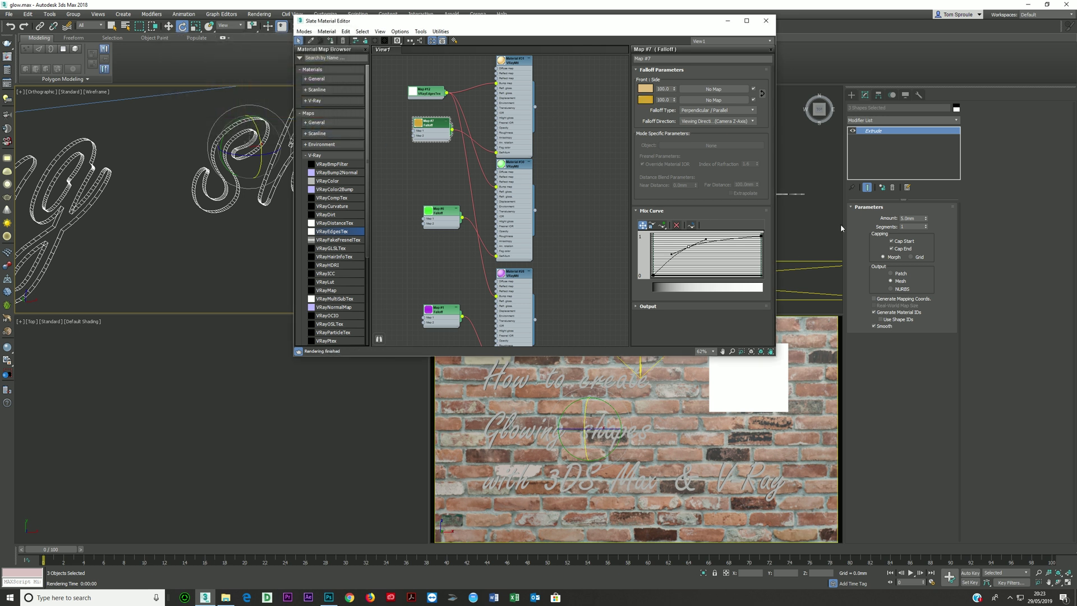
left_click(766, 21)
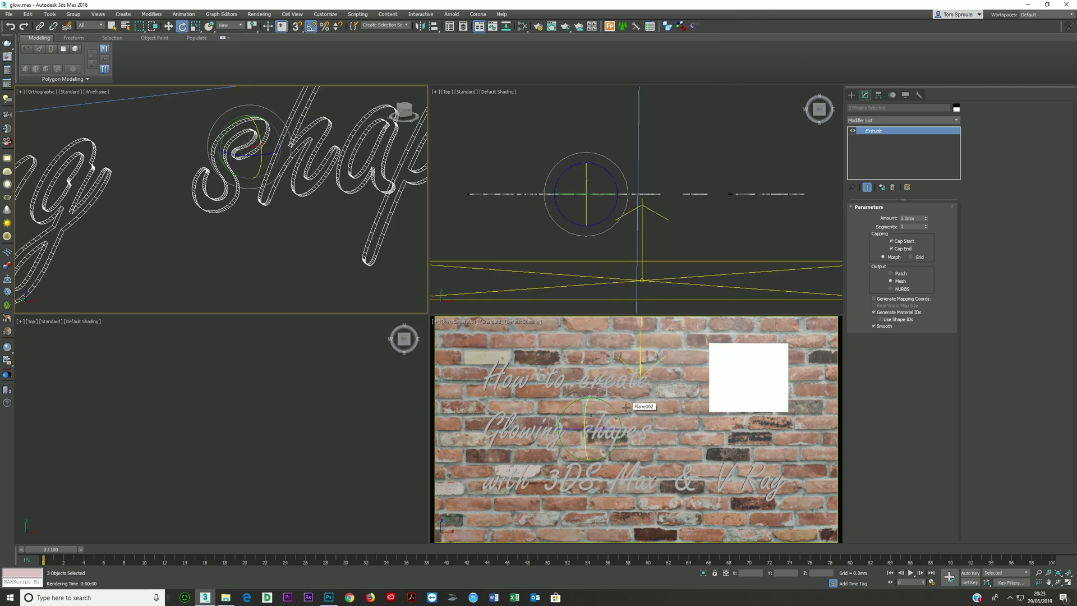
key("shift+q")
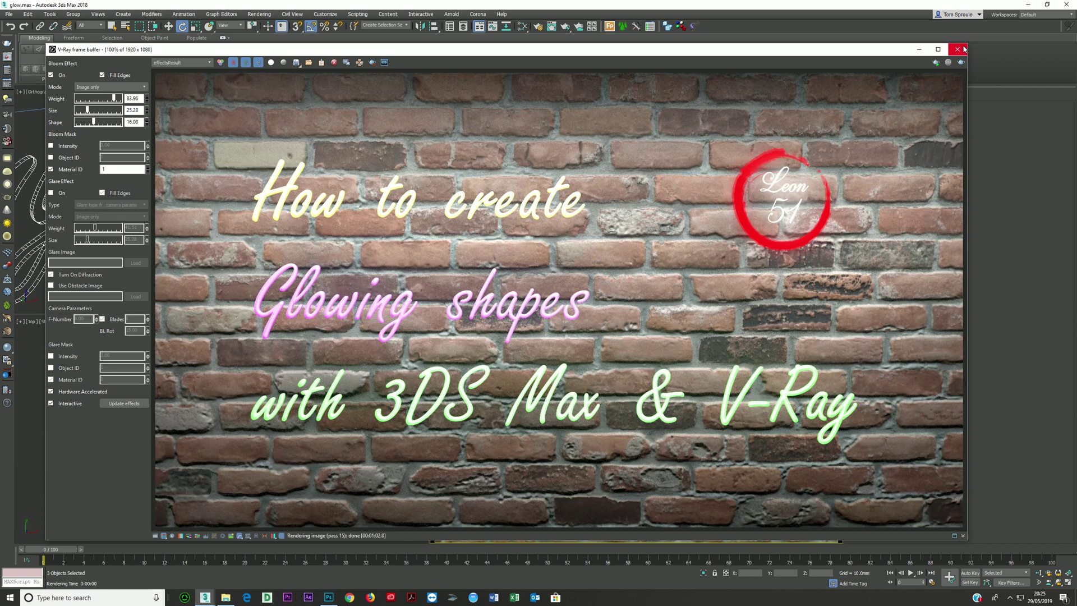
- Assign material ID channel 1 to the orange, green and purple text materials
key("m")
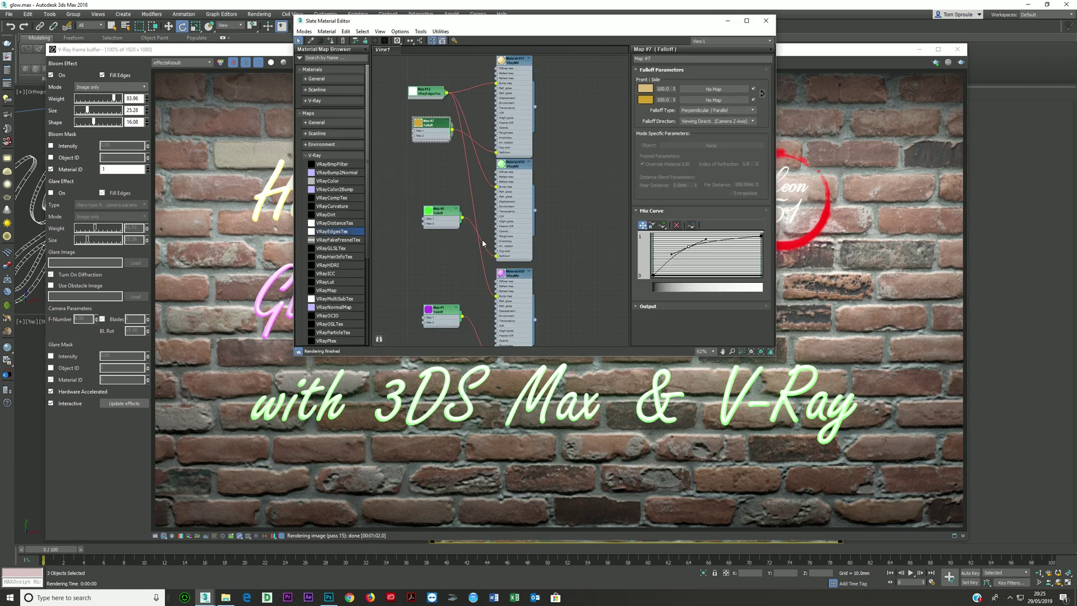
left_click(516, 91)
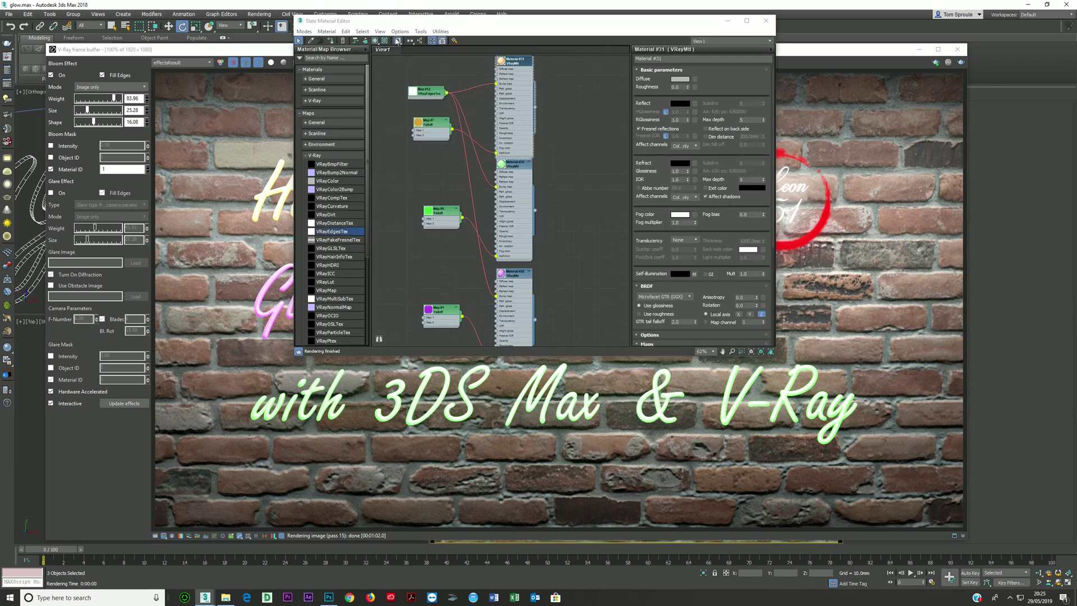
left_click(397, 40)
left_click(398, 59)
left_click(511, 181)
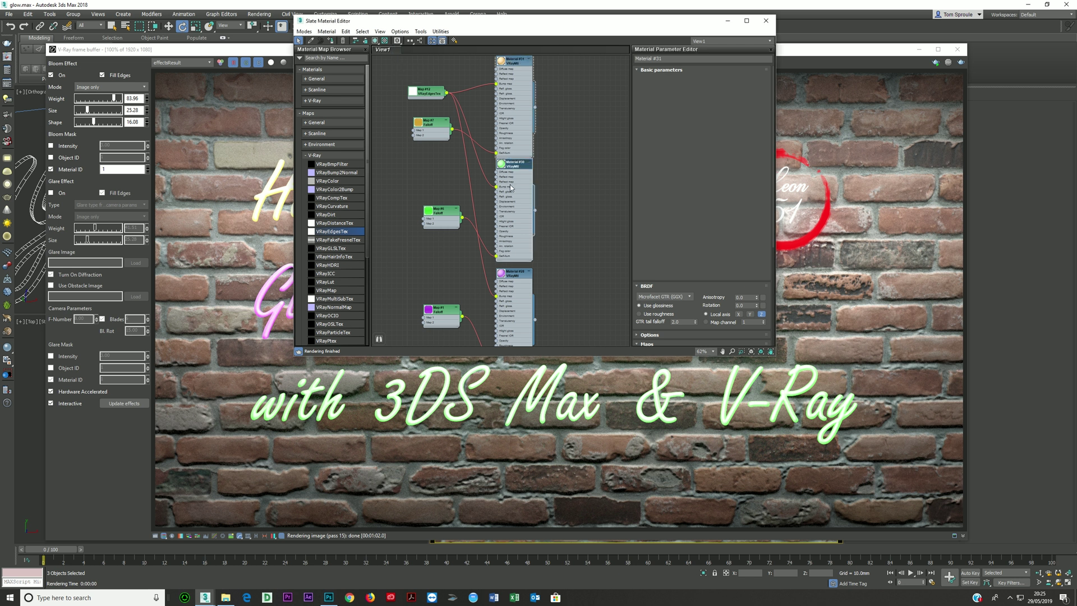
left_click(397, 40)
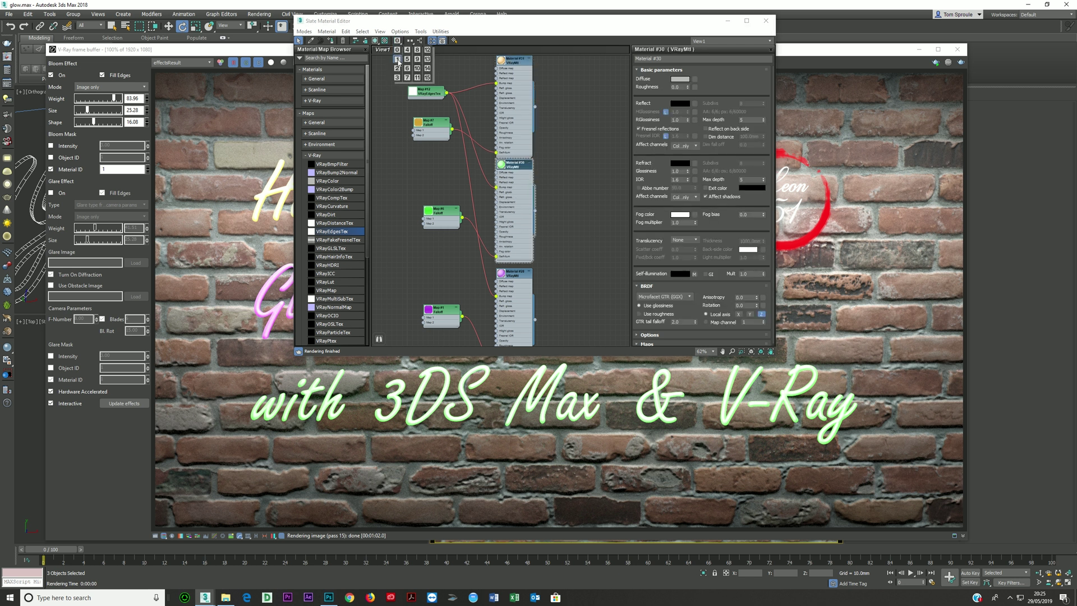
left_click(397, 58)
left_click(507, 306)
left_click_drag(397, 40, 397, 58)
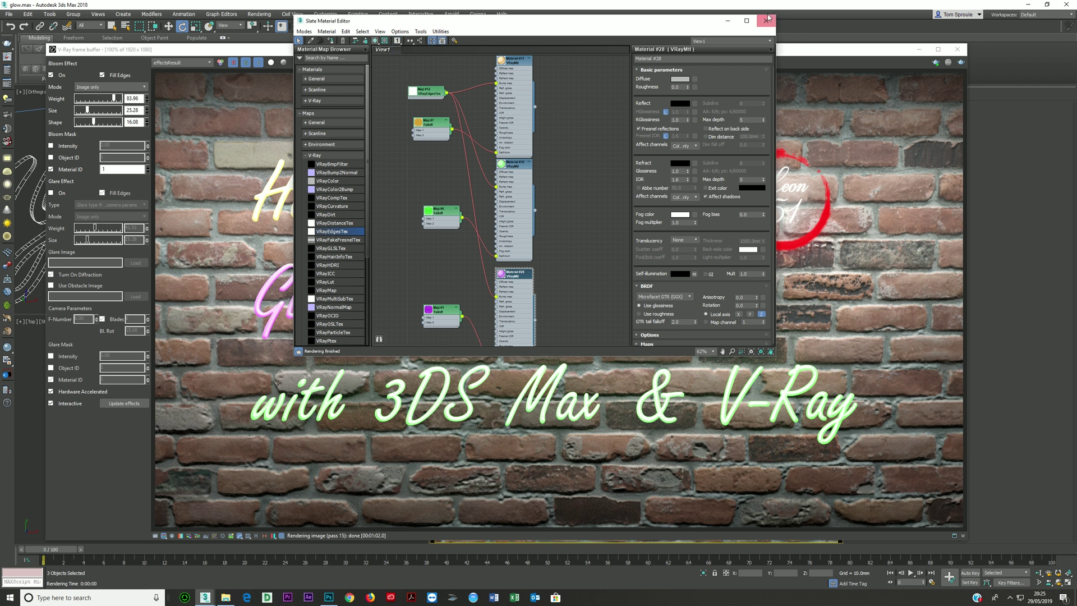
left_click(766, 22)
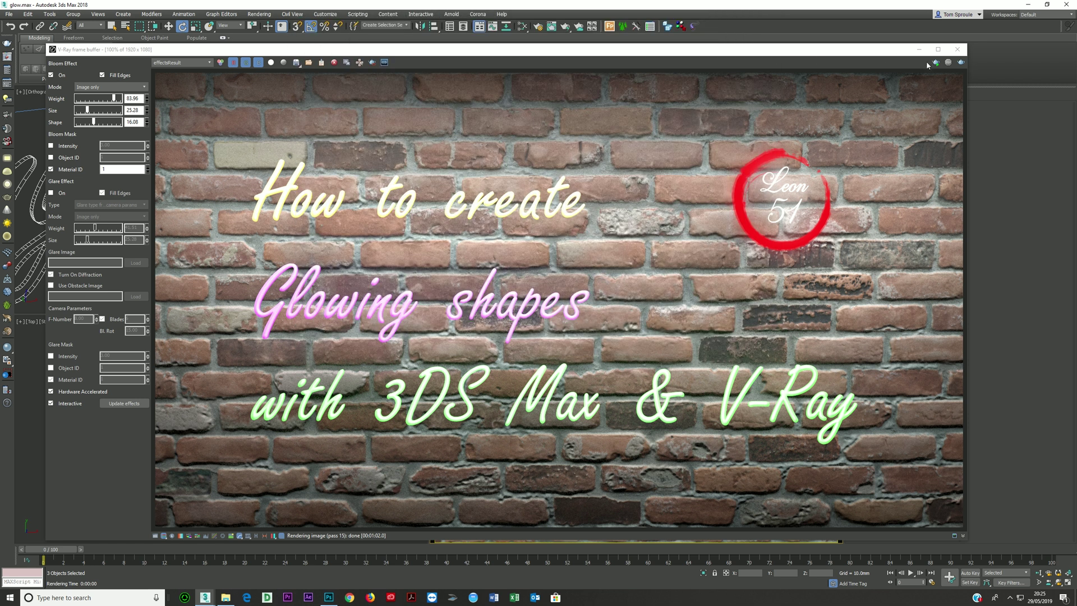